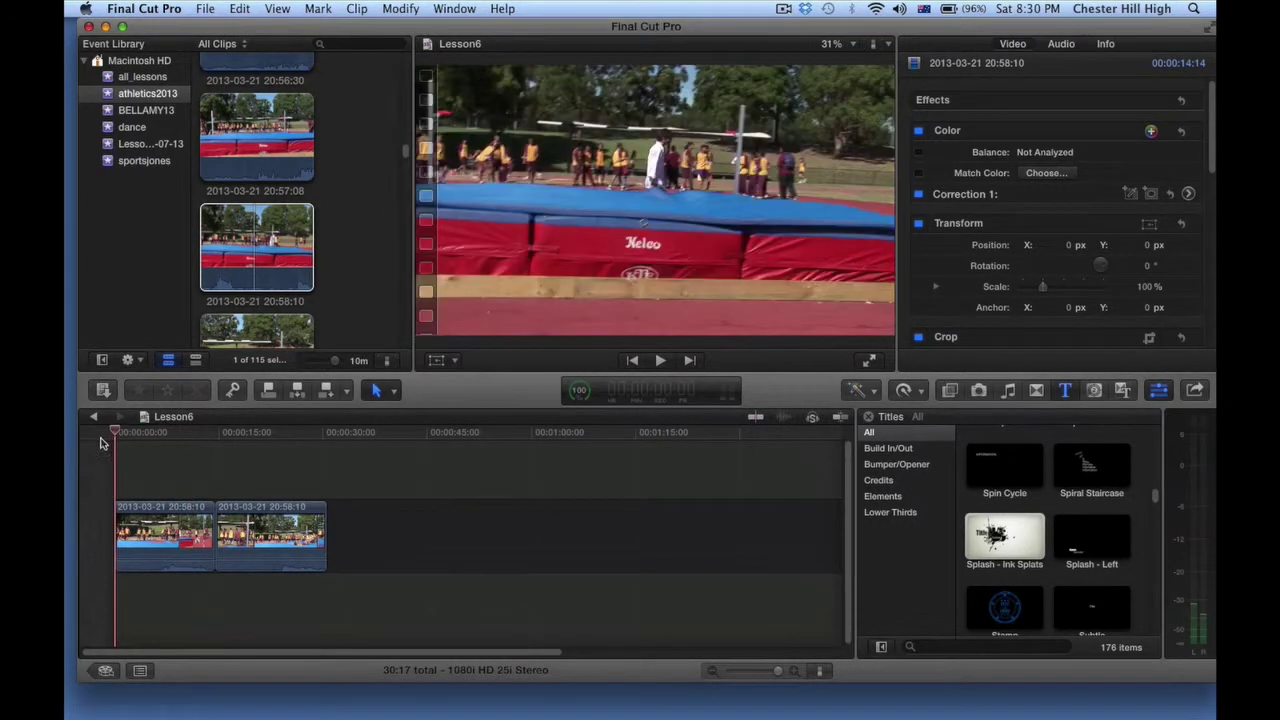
Step: Look through the Build In/Out, Bumper/Opener, Credits, Elements and Lower Thirds categories of the title library
click(1065, 390)
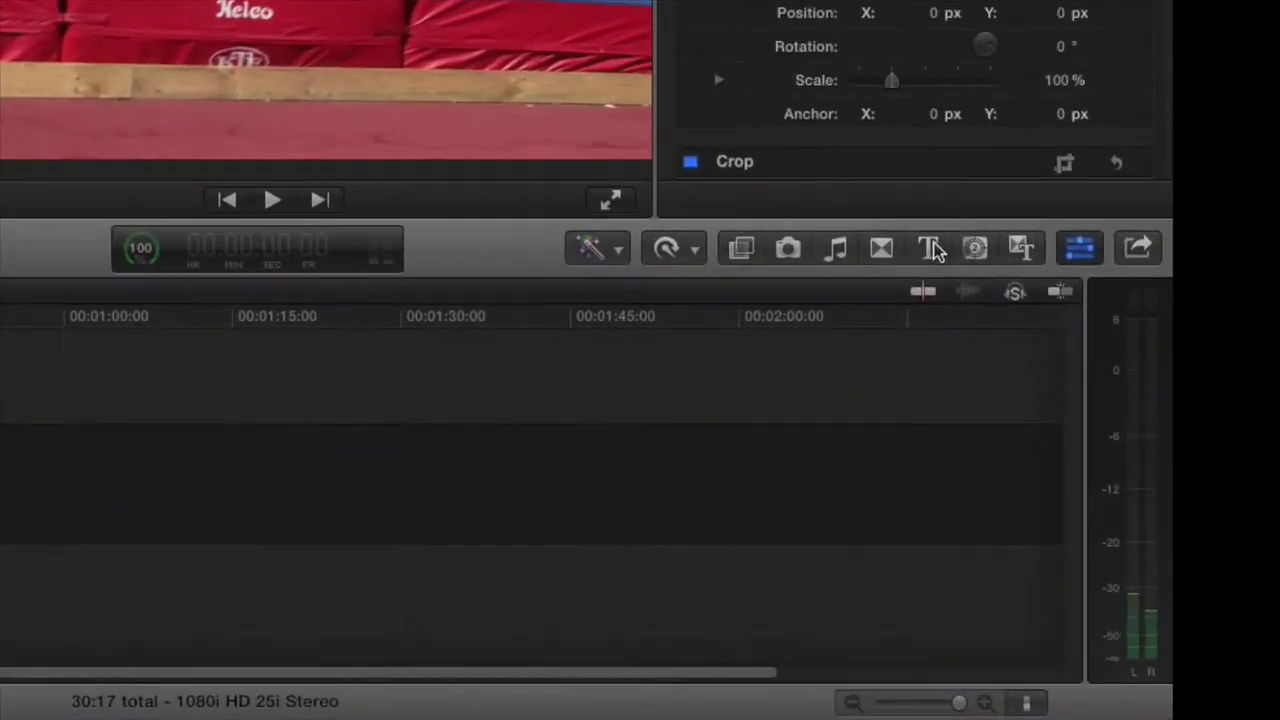
click(930, 249)
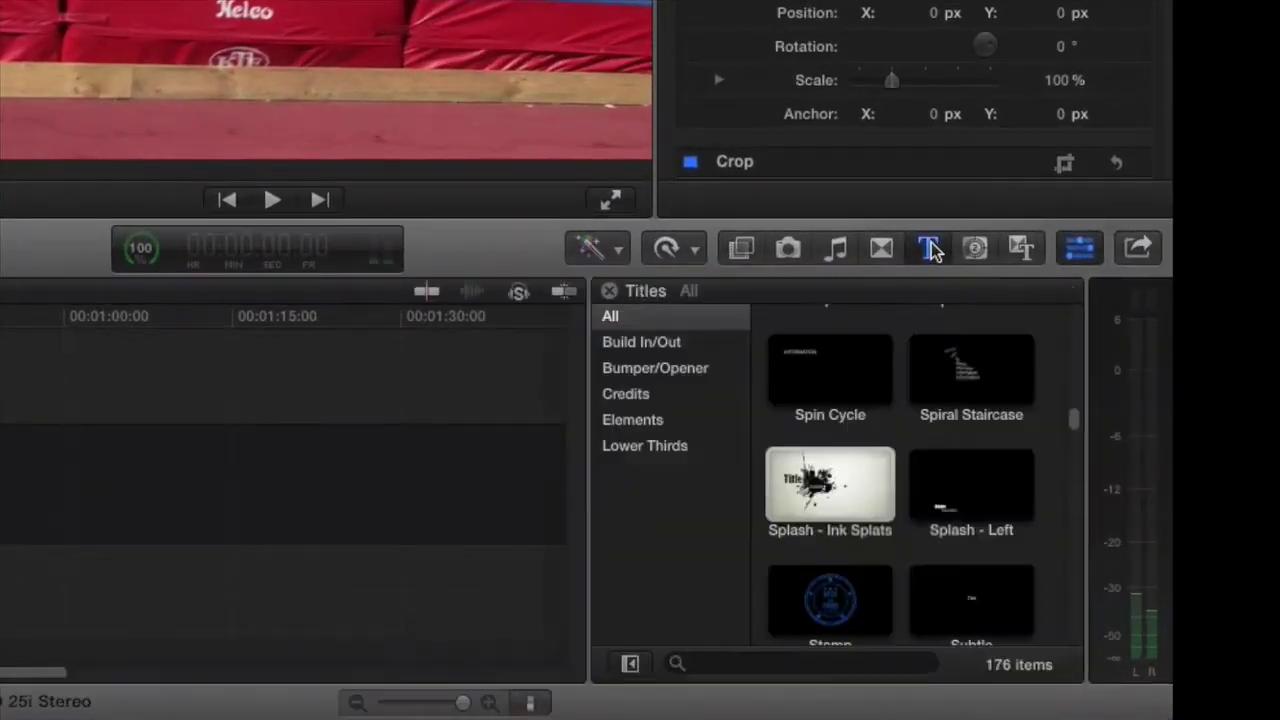
click(652, 350)
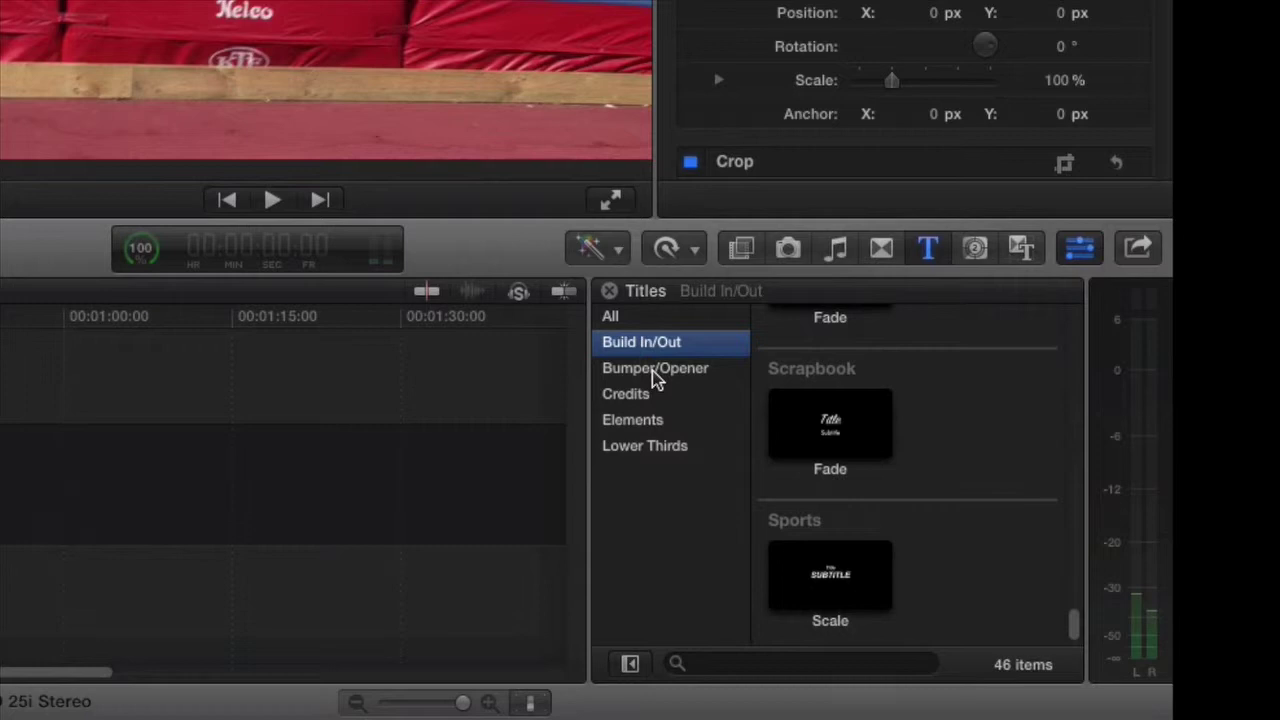
click(655, 370)
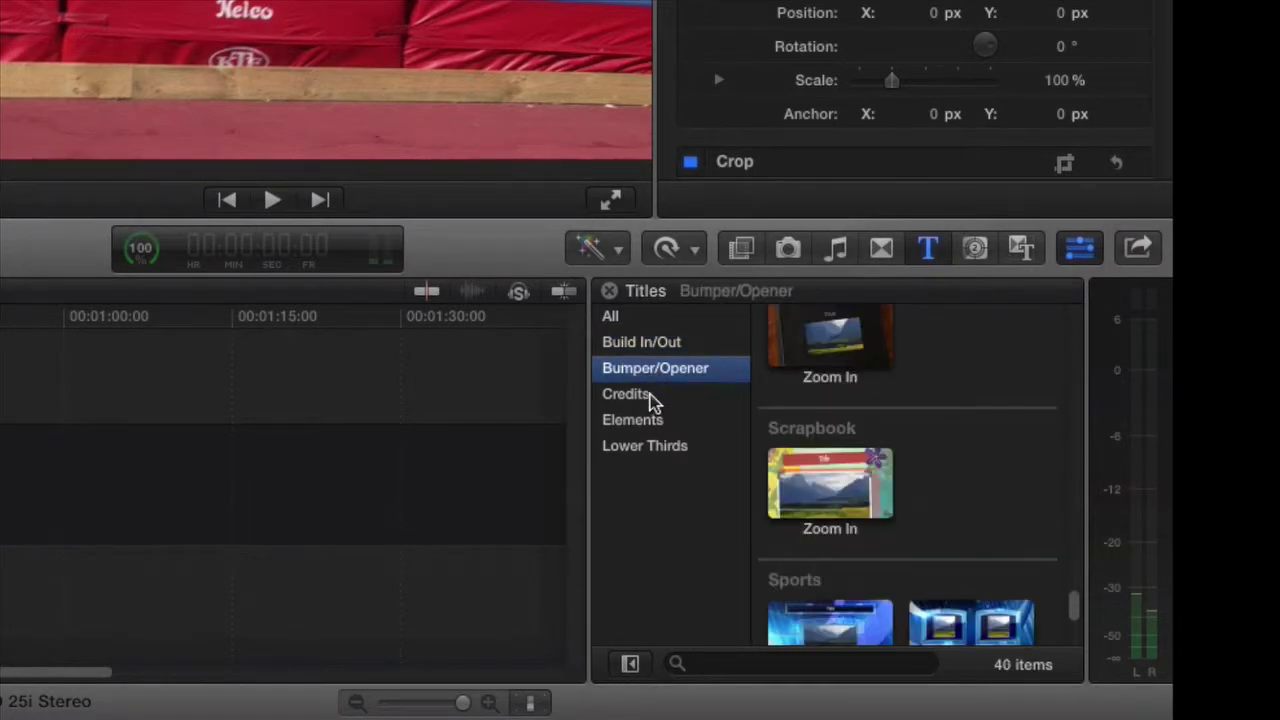
click(650, 394)
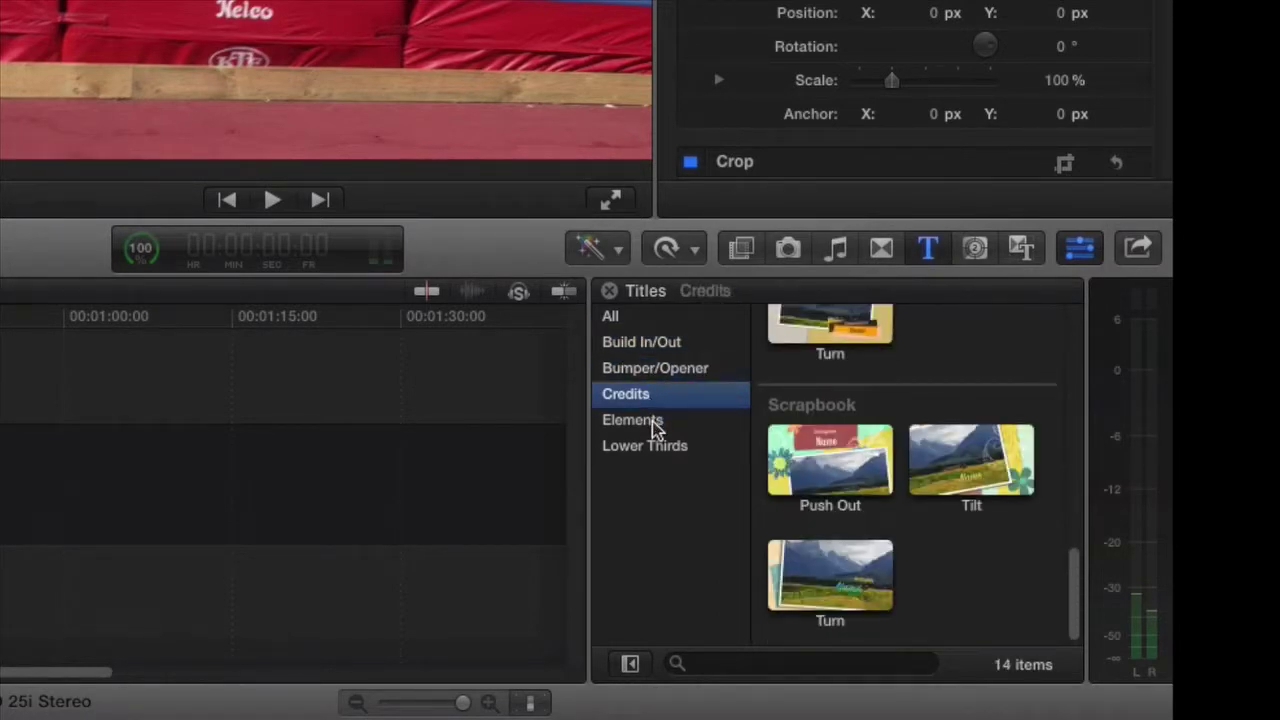
click(656, 425)
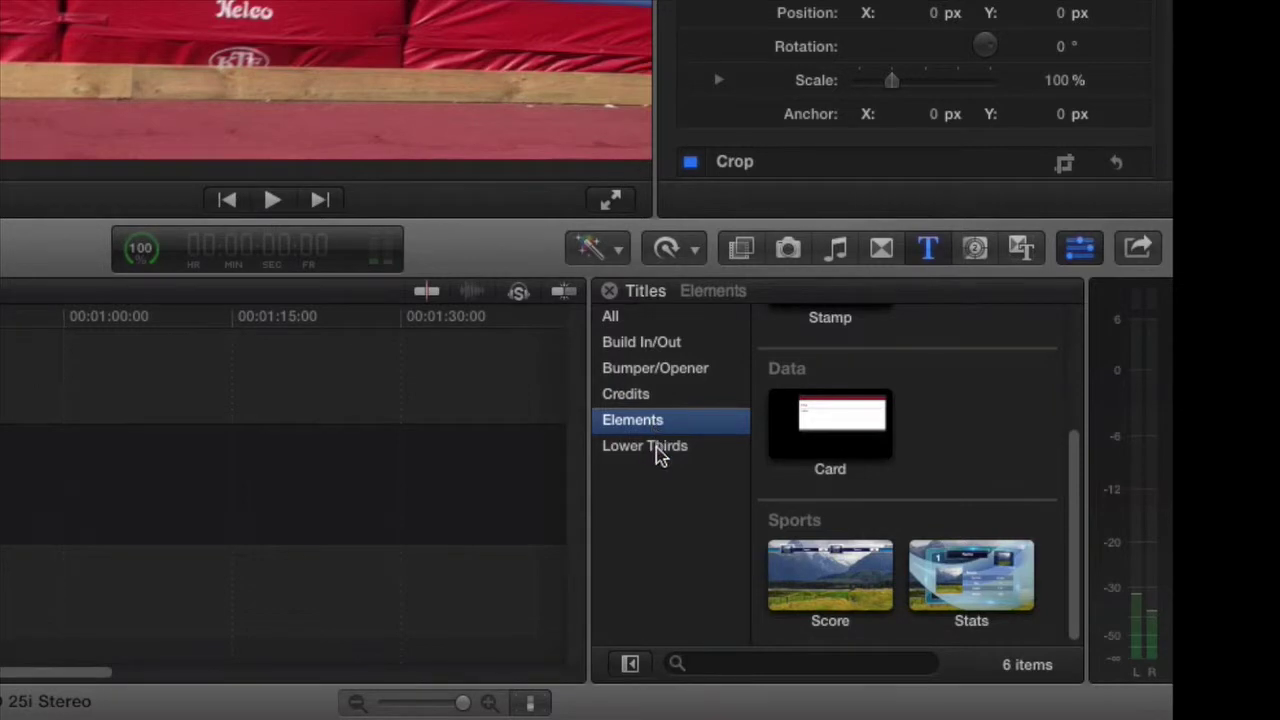
click(656, 447)
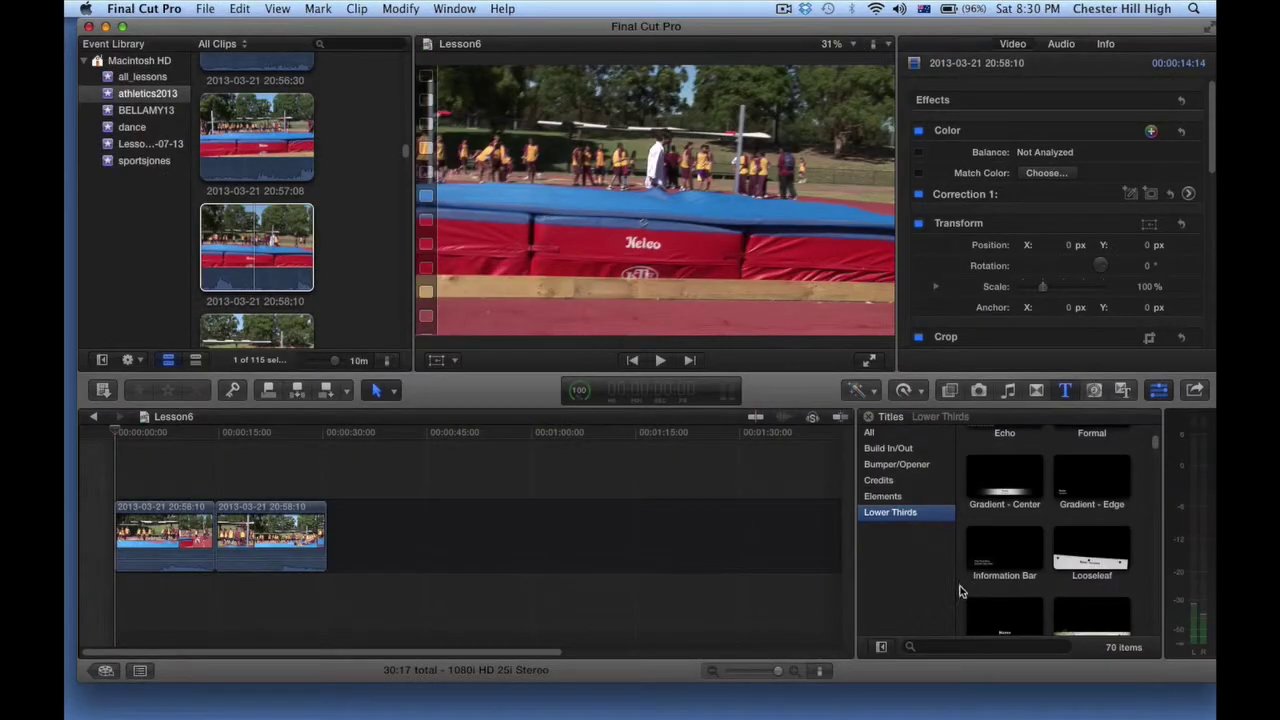
scroll(1018, 585, down, 10)
scroll(1020, 585, down, 10)
scroll(1020, 585, down, 10)
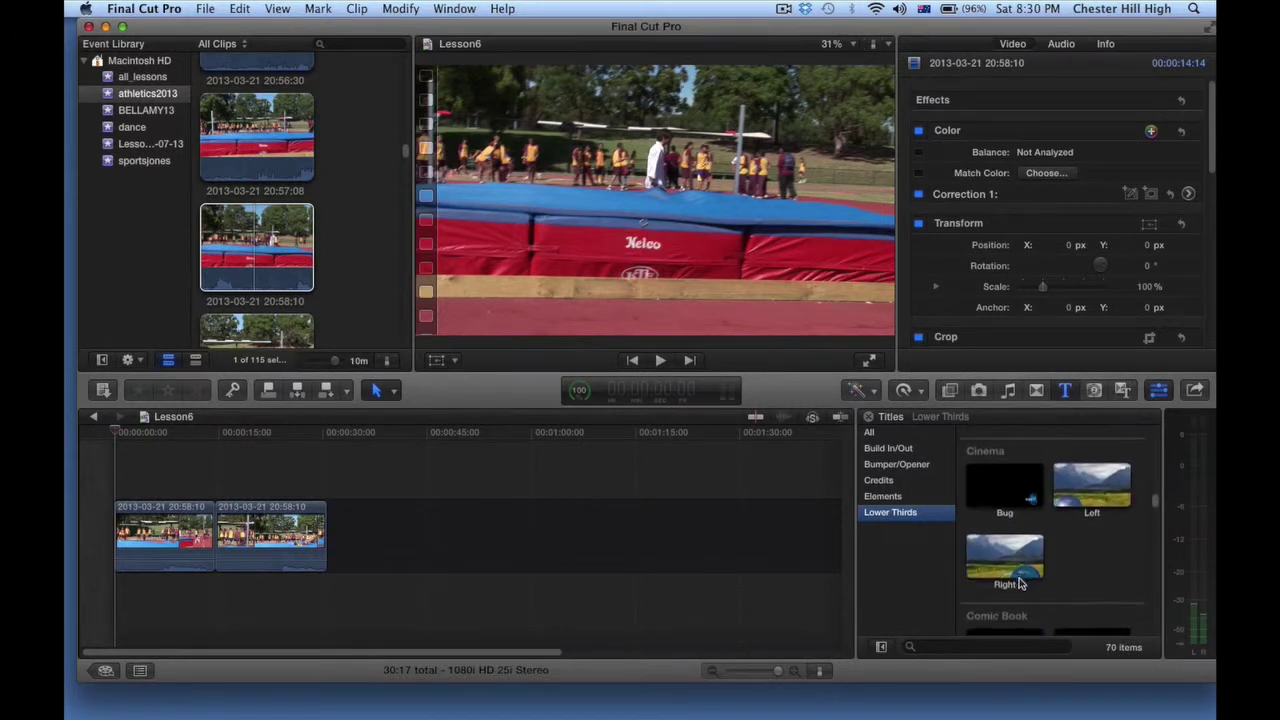
scroll(1018, 575, up, 10)
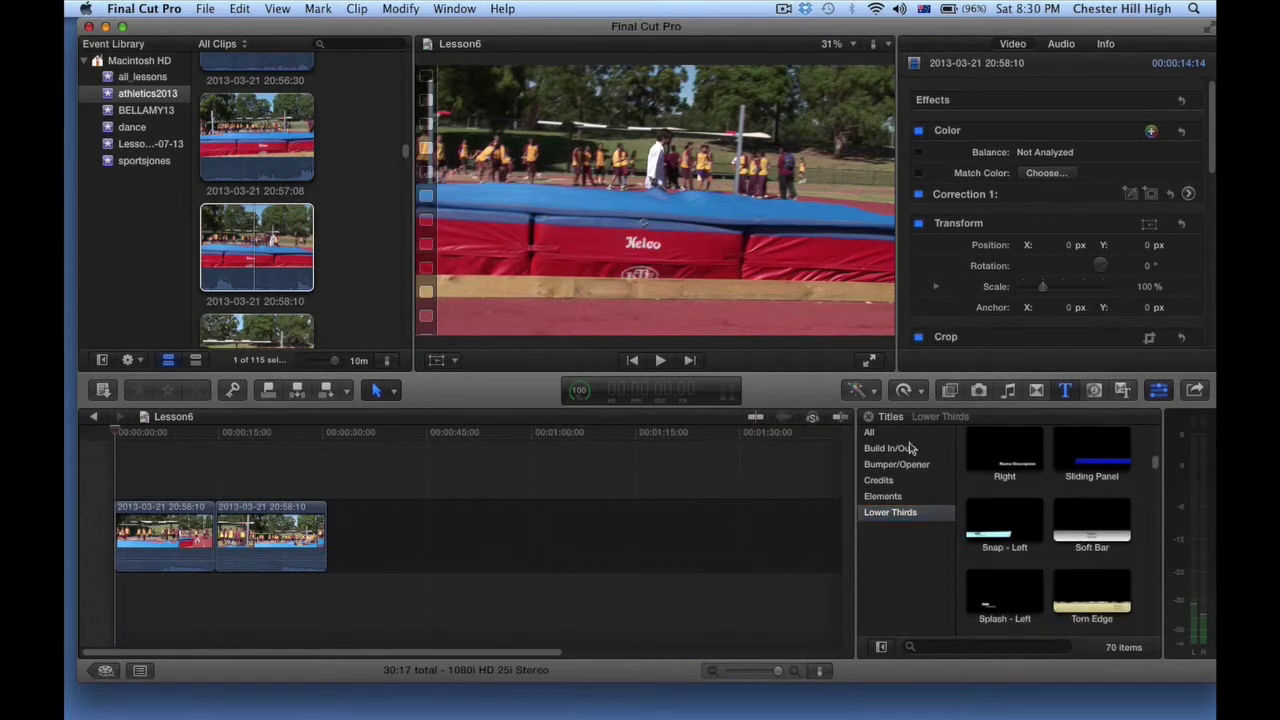
Step: Browse the full title list and preview styles such as Centered, Clouds, Far Far Away, Feature, Field of View and Glow
click(870, 432)
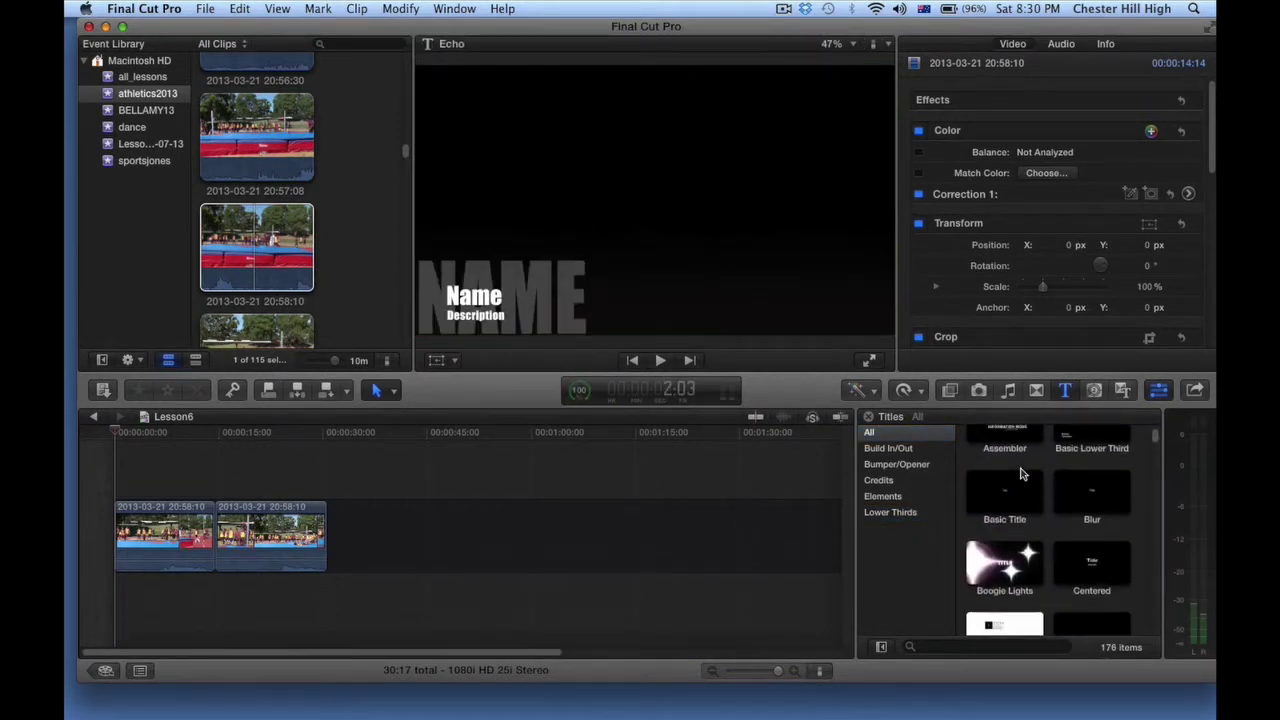
scroll(1021, 474, up, 2)
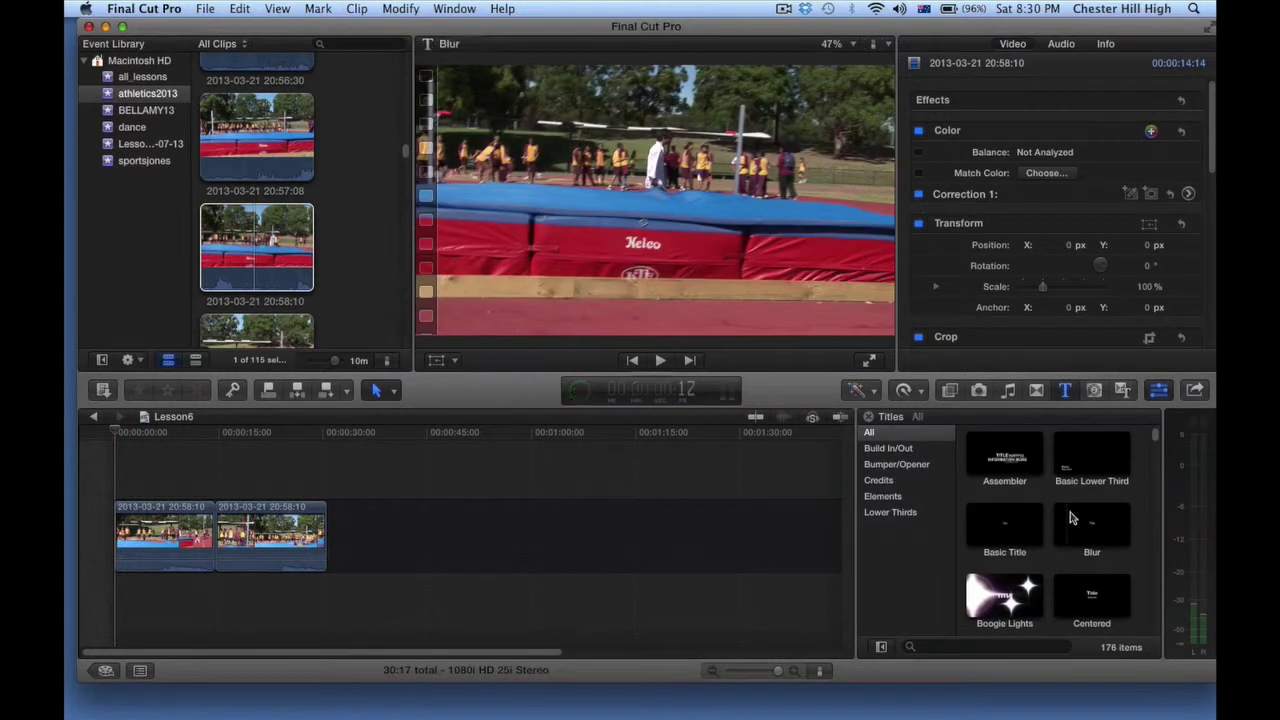
scroll(1092, 528, down, 2)
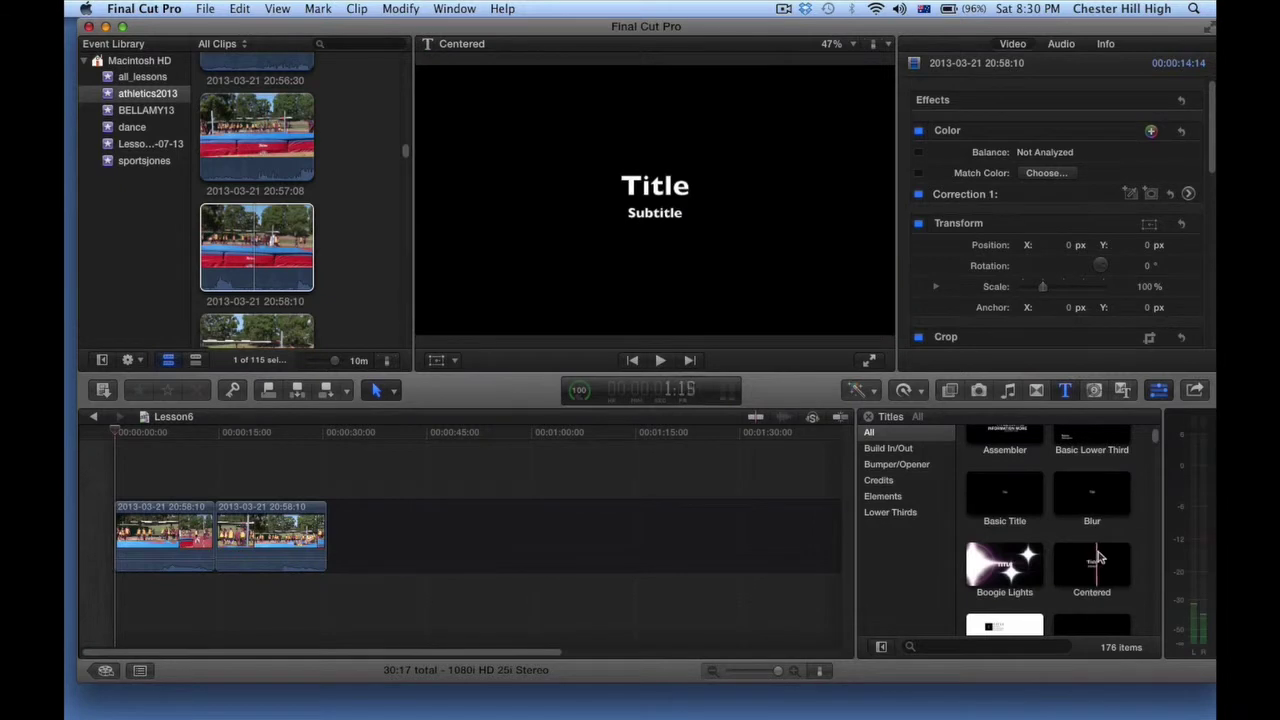
scroll(1100, 558, down, 3)
scroll(1105, 557, down, 2)
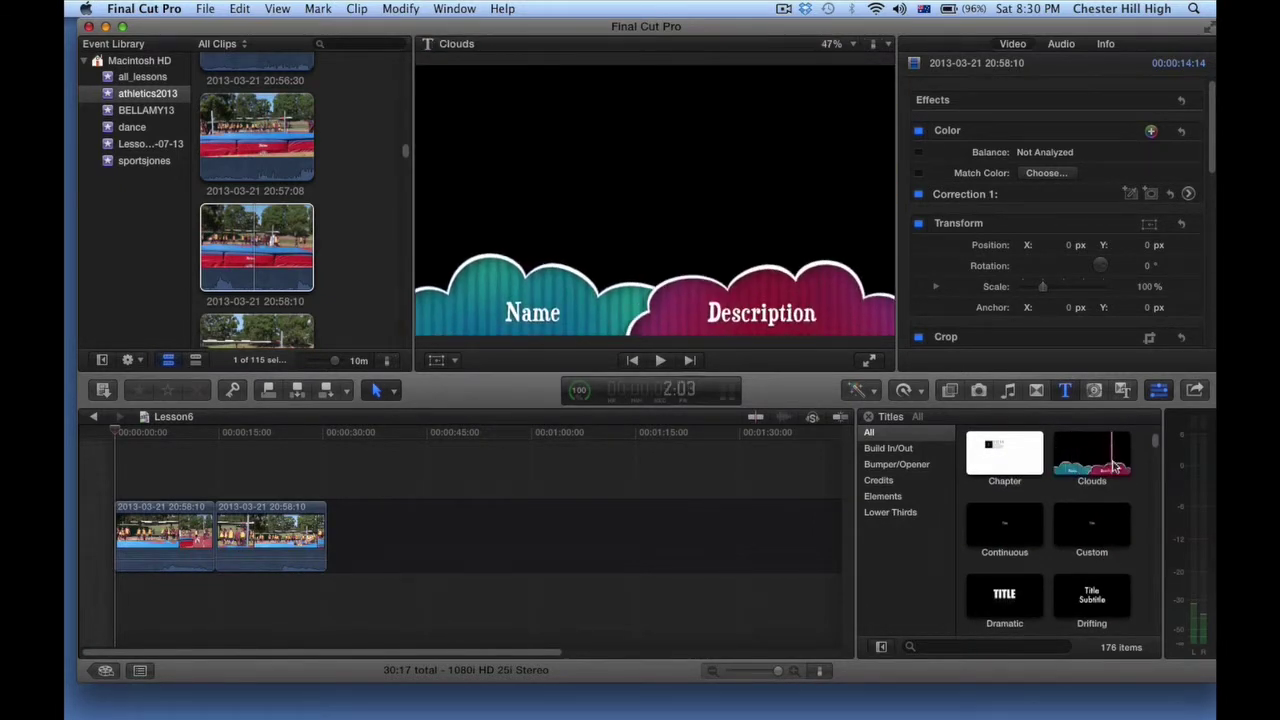
scroll(1071, 566, down, 3)
scroll(1071, 566, down, 1)
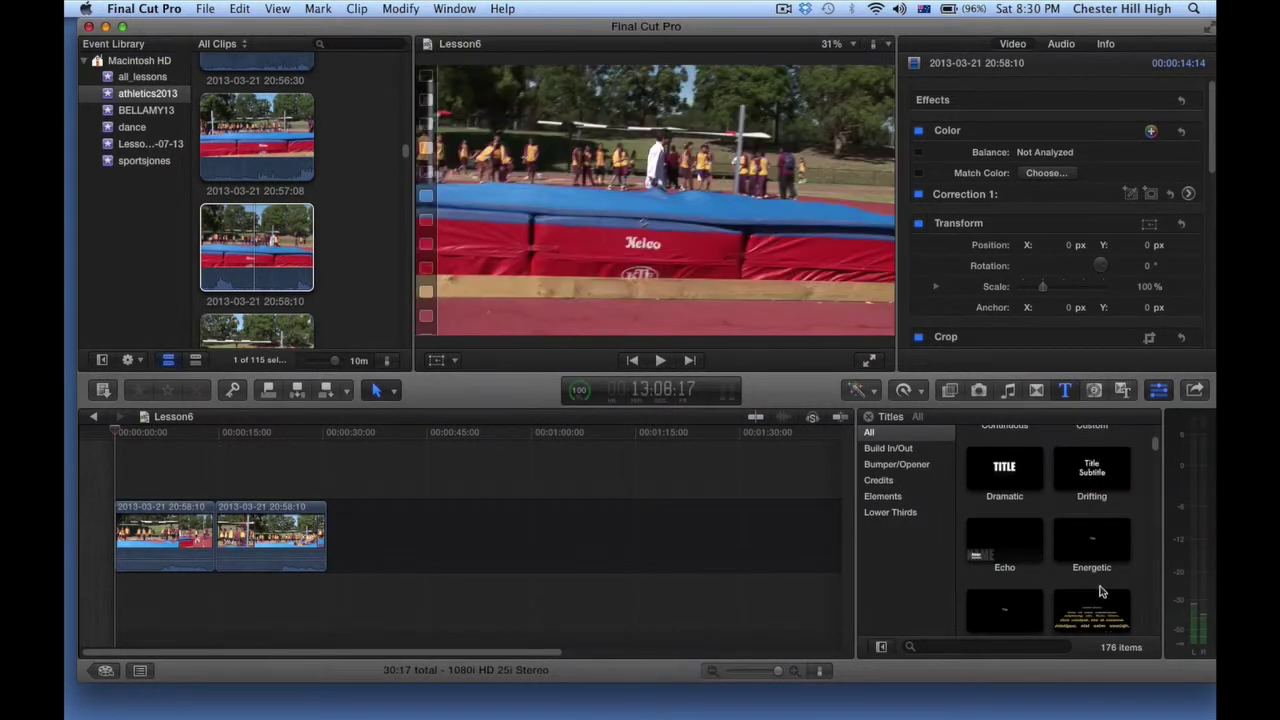
scroll(1100, 592, down, 3)
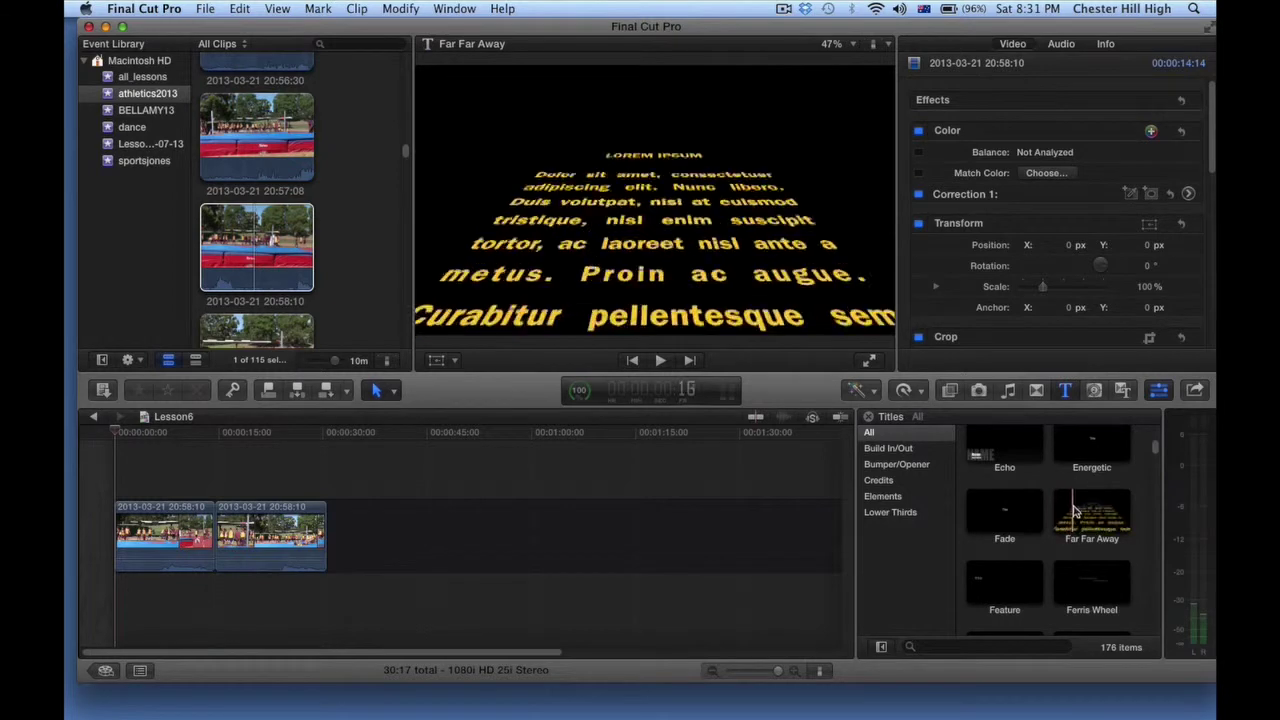
scroll(1098, 510, down, 3)
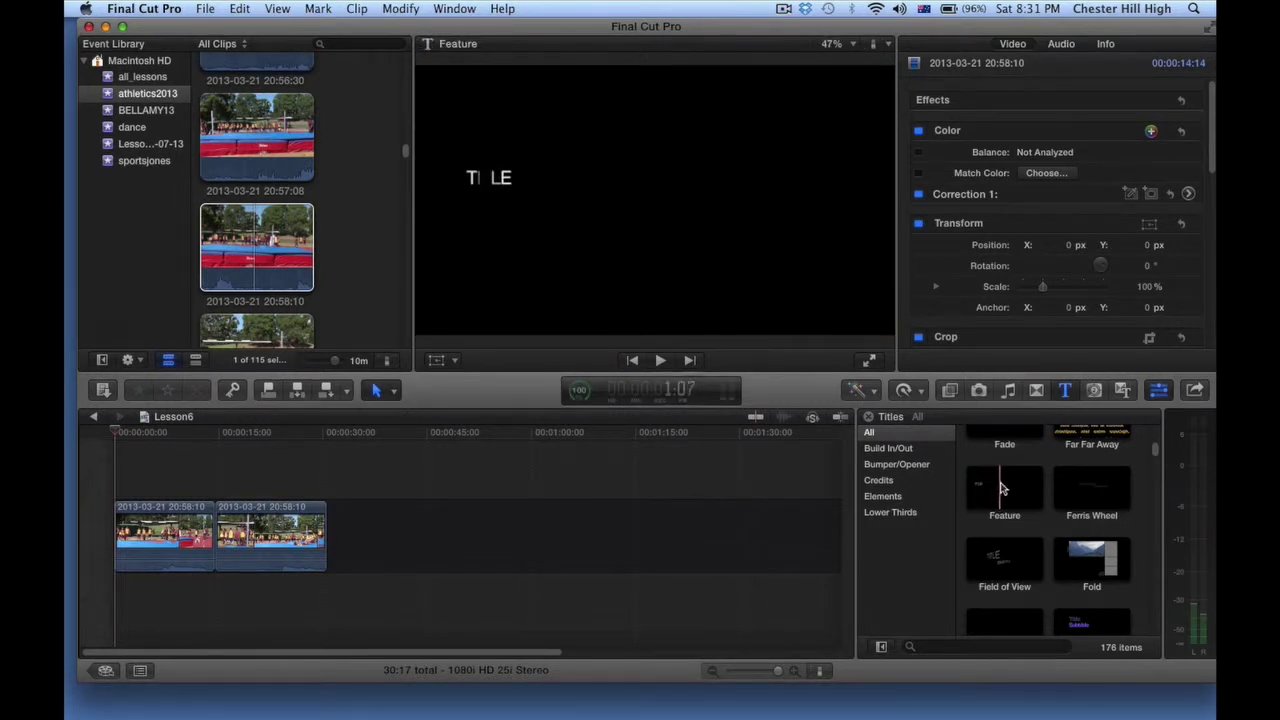
scroll(1036, 495, down, 2)
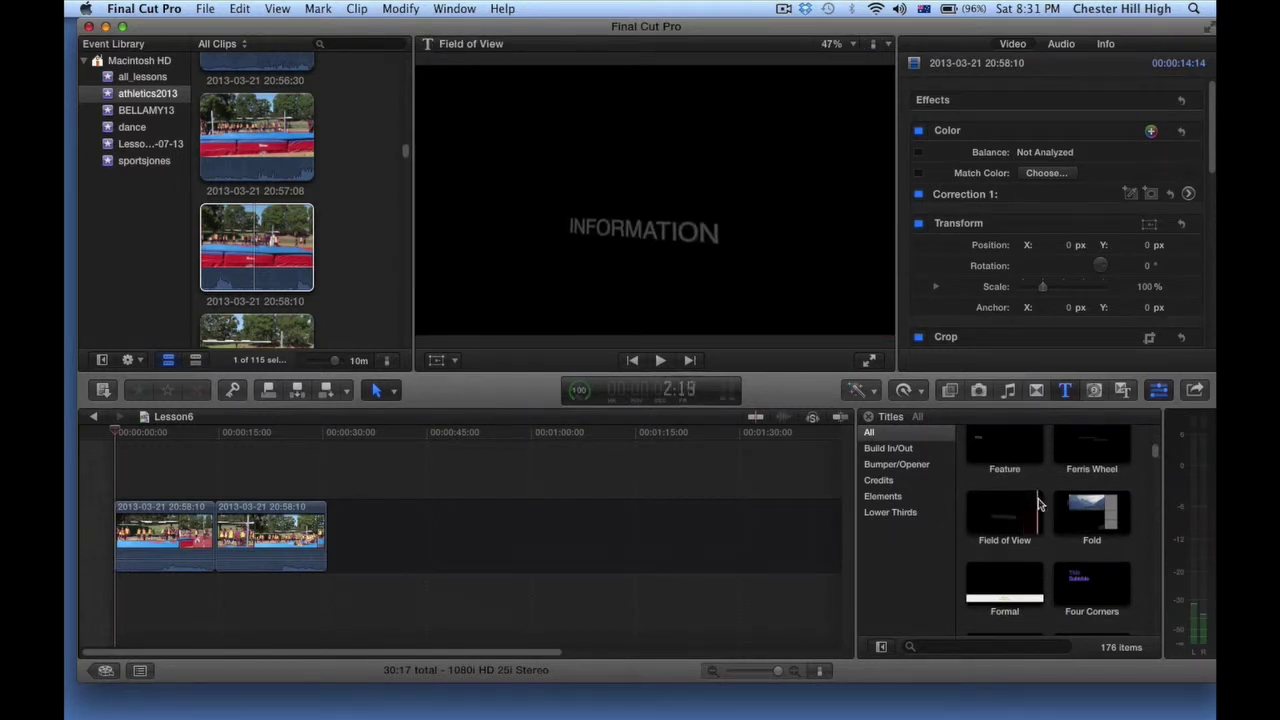
scroll(1000, 505, down, 2)
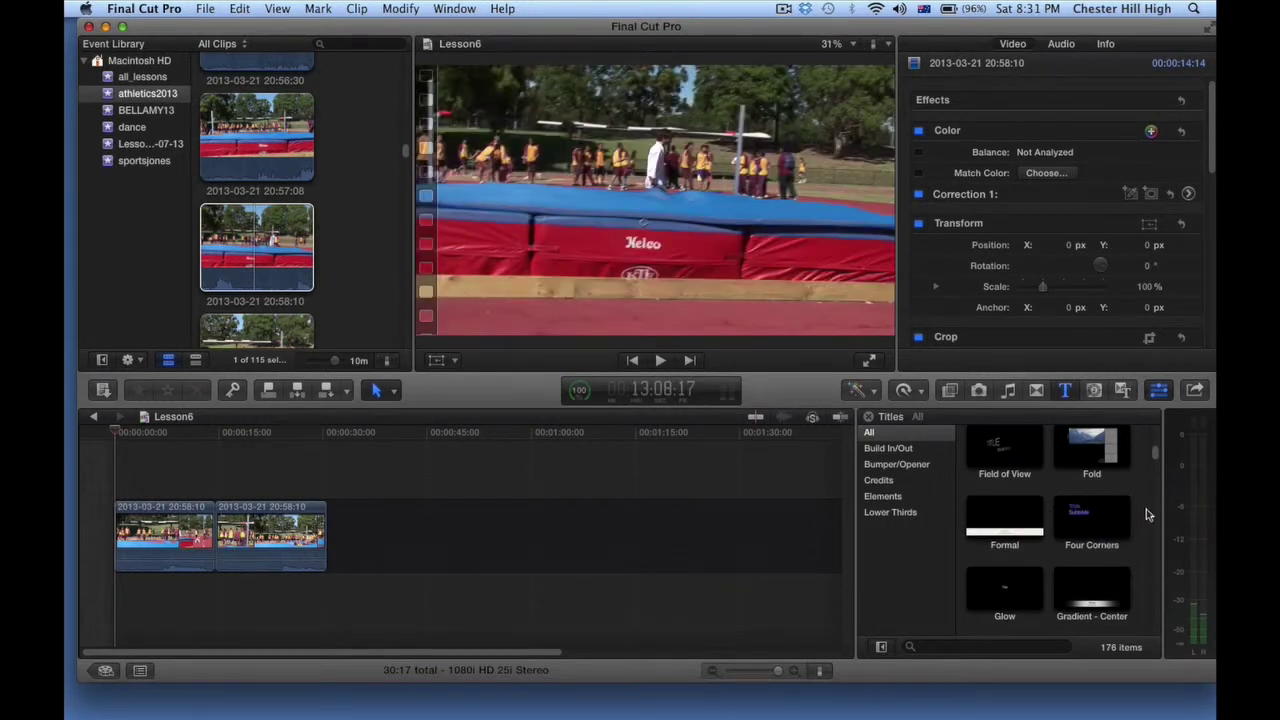
scroll(1135, 520, down, 1)
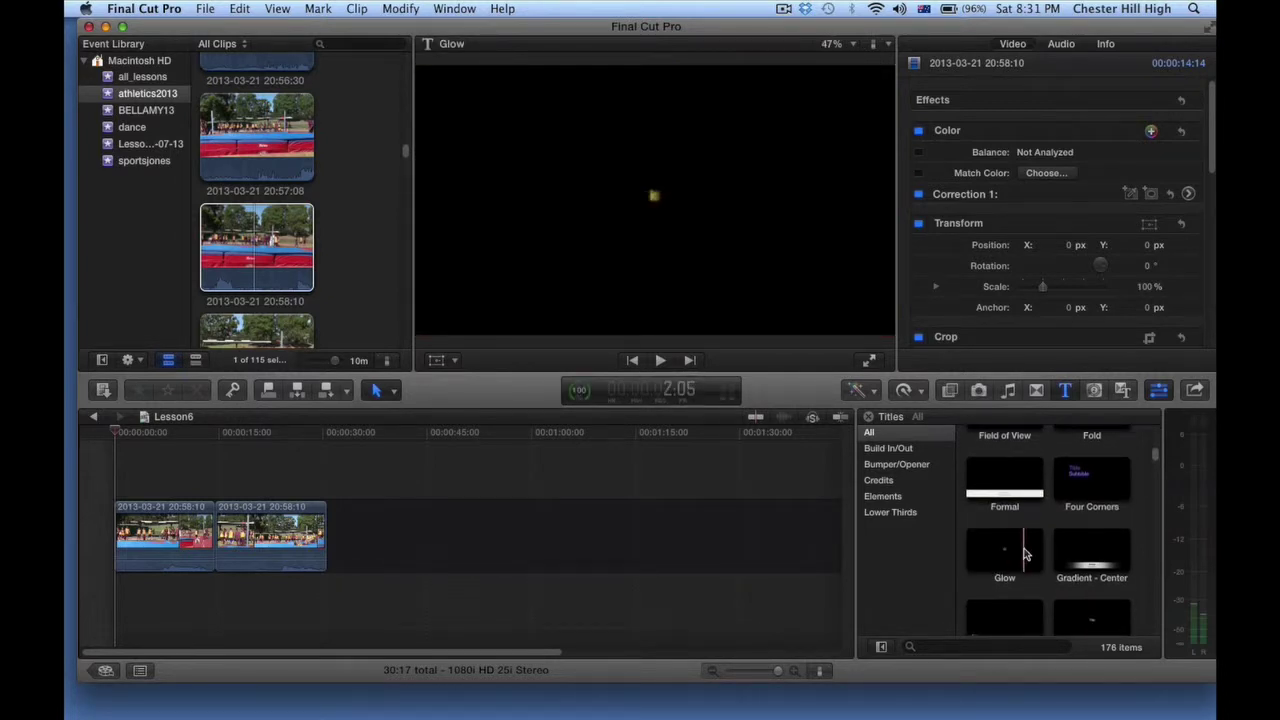
scroll(1023, 553, down, 2)
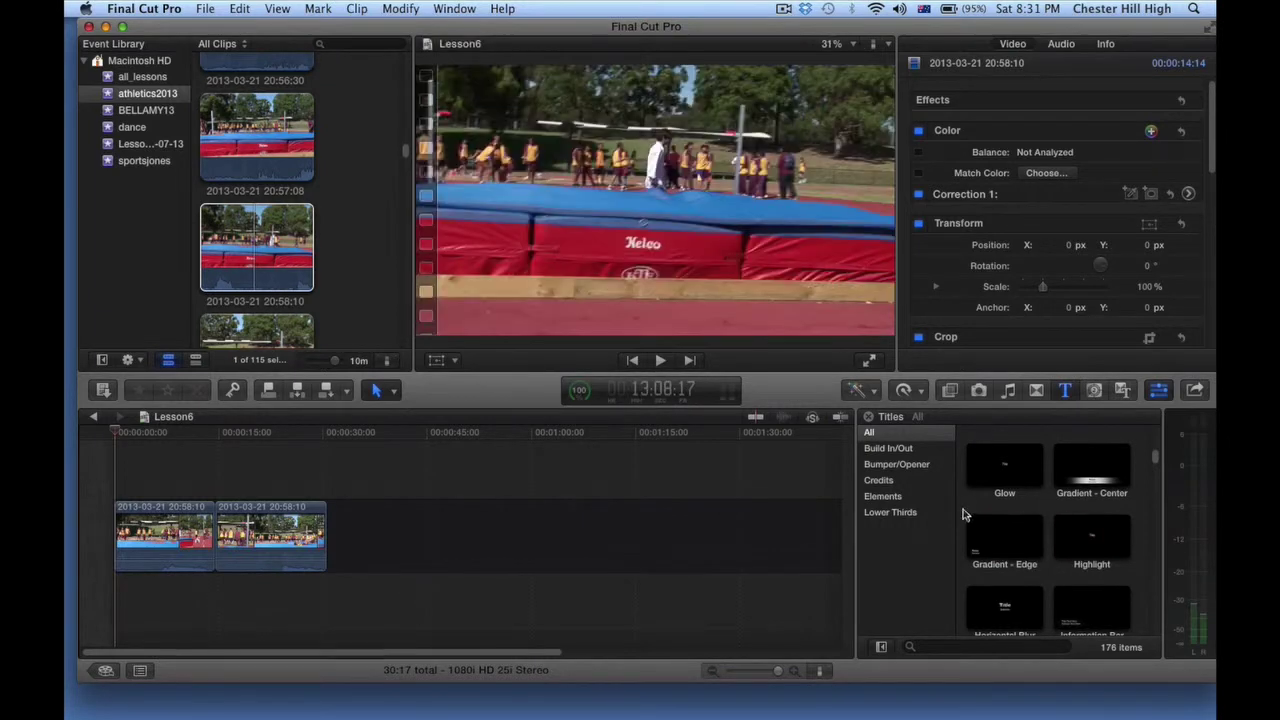
Step: Insert the Cinema Endpage title from the Bumper/Opener category into the main storyline before the first high-jump clip
click(940, 464)
drag(1003, 477, 100, 541)
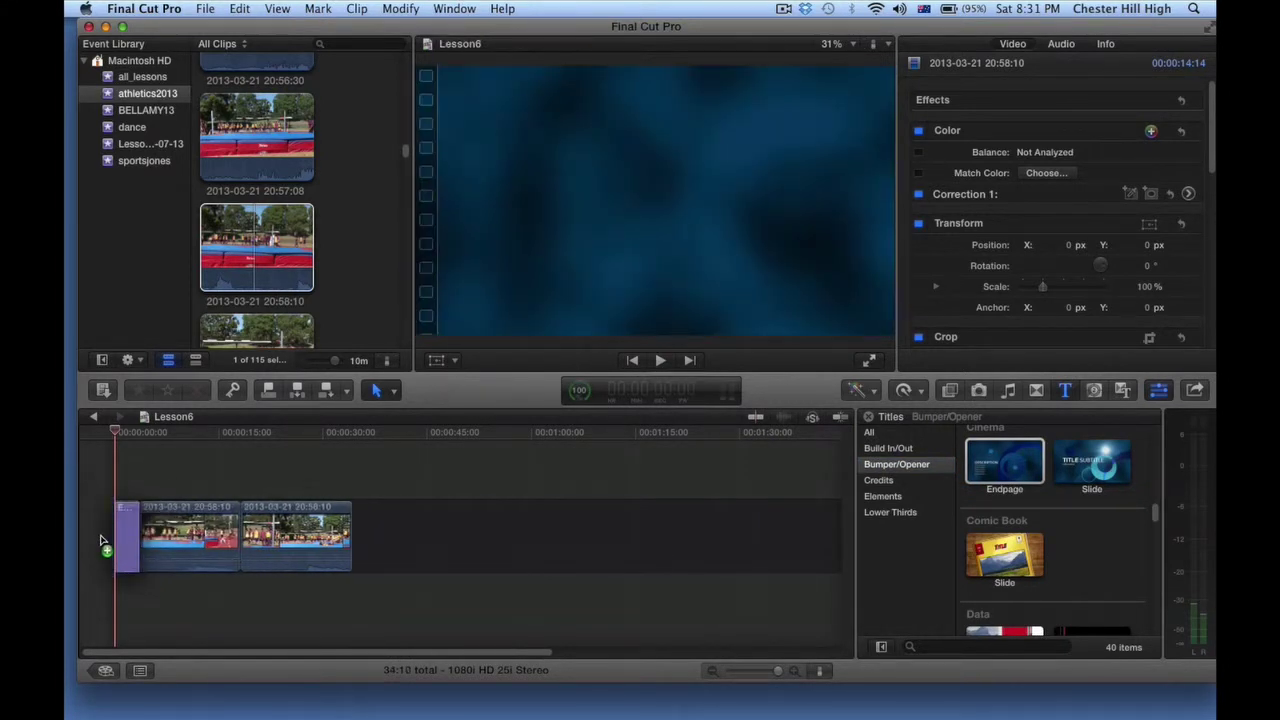
drag(117, 432, 117, 432)
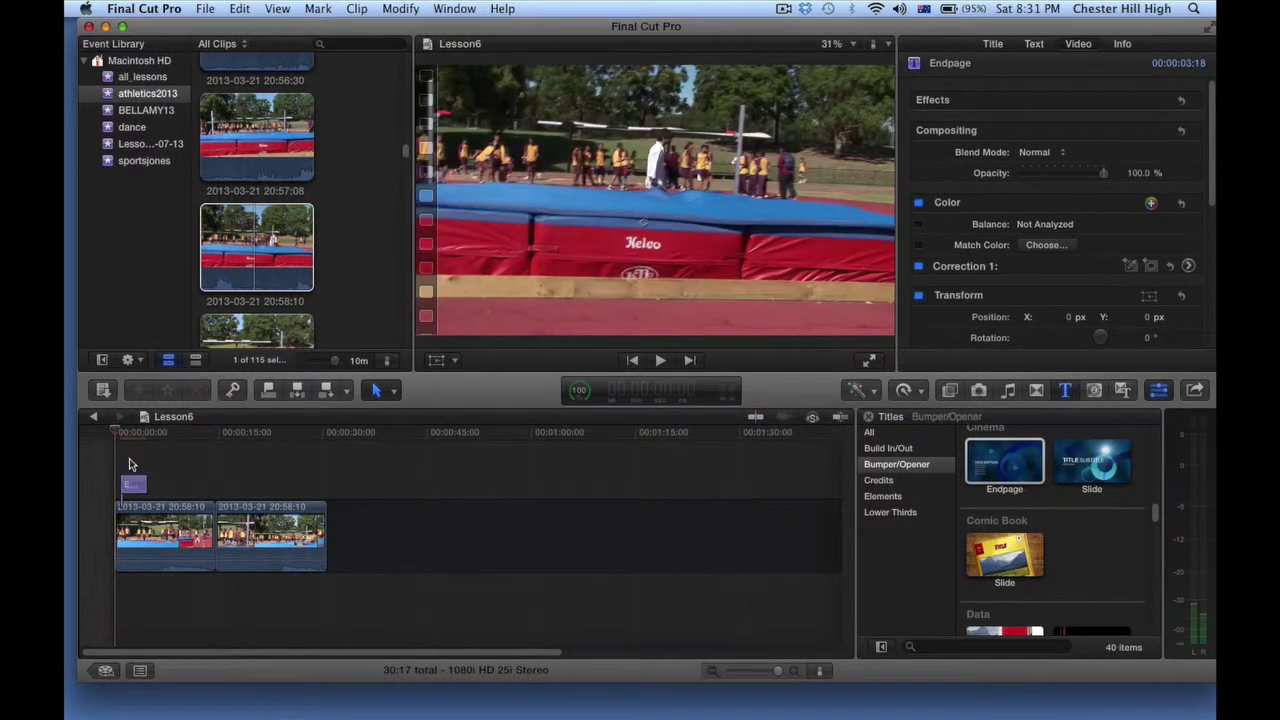
drag(127, 487, 102, 528)
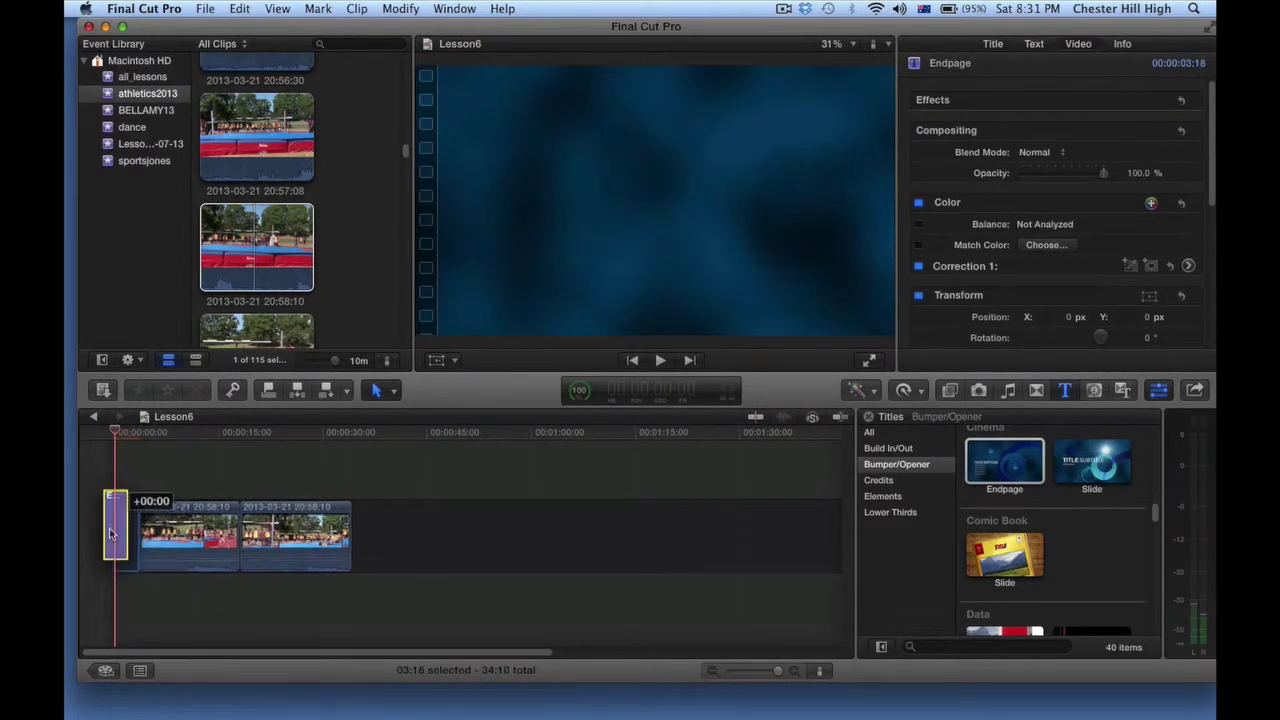
Step: Replace the Endpage title's DESCRIPTION heading with "Title Here" and its first Information line with "Director"
click(138, 592)
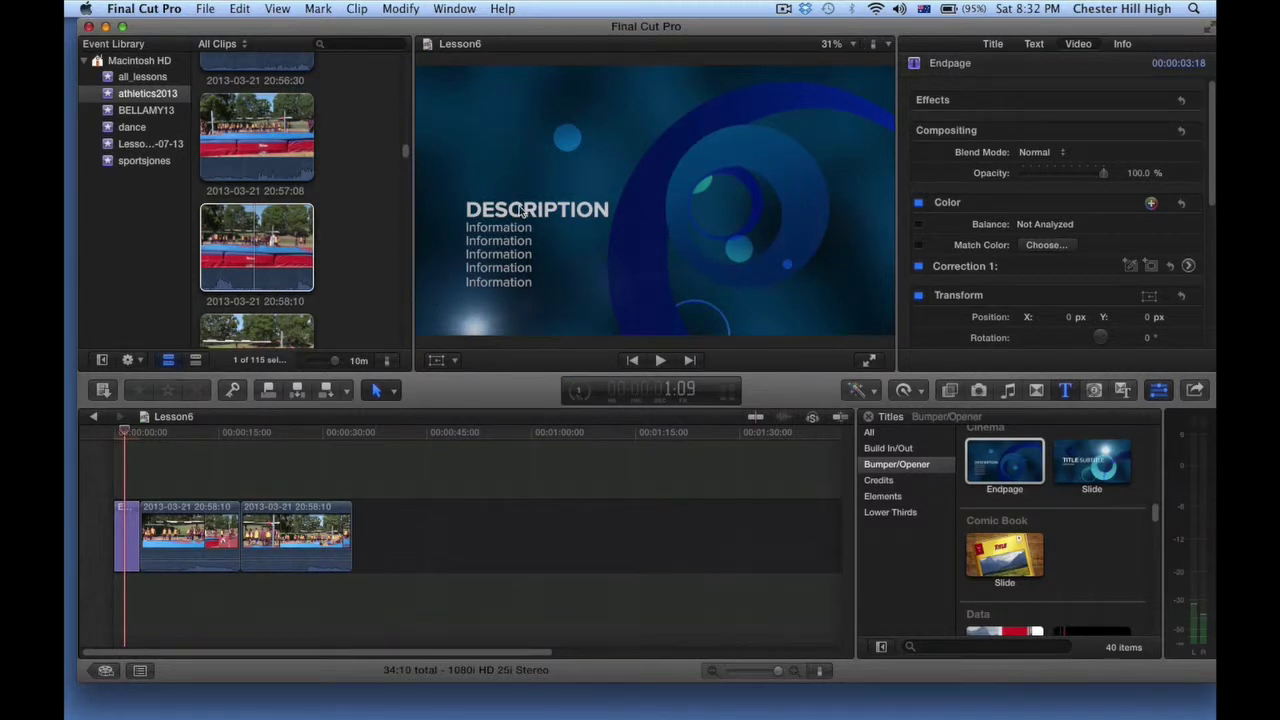
double_click(538, 212)
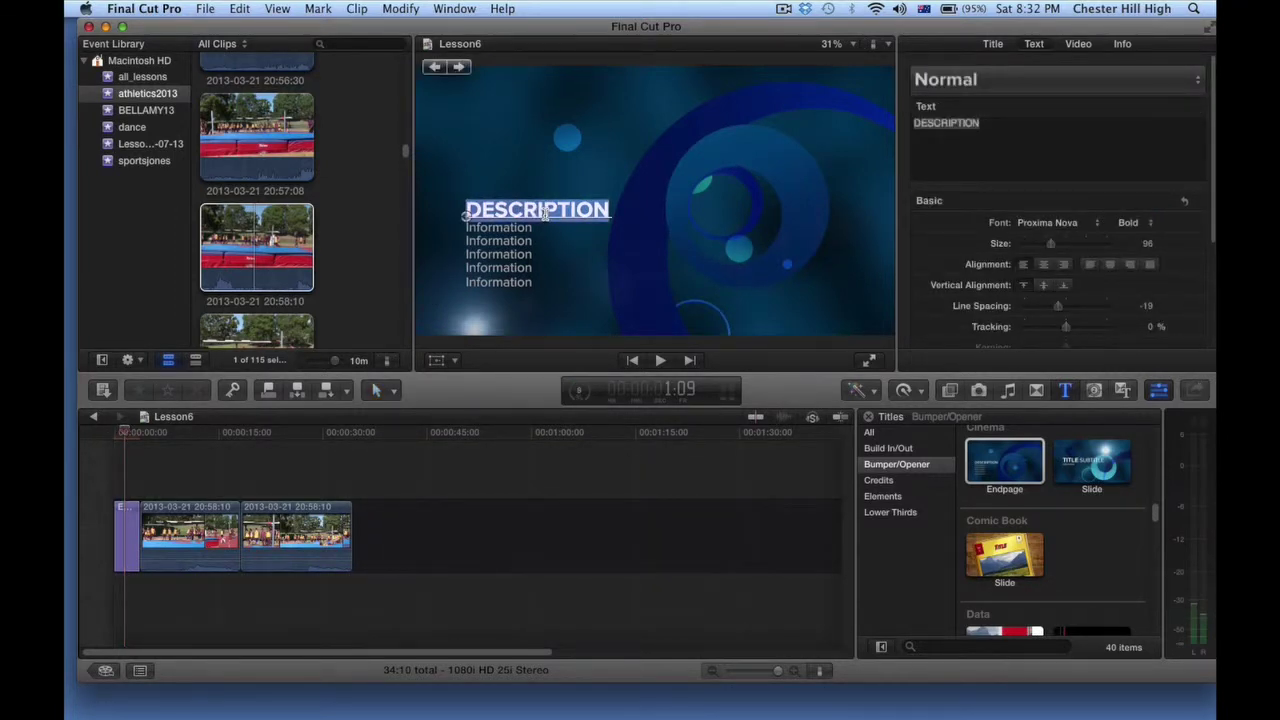
text(Title Here)
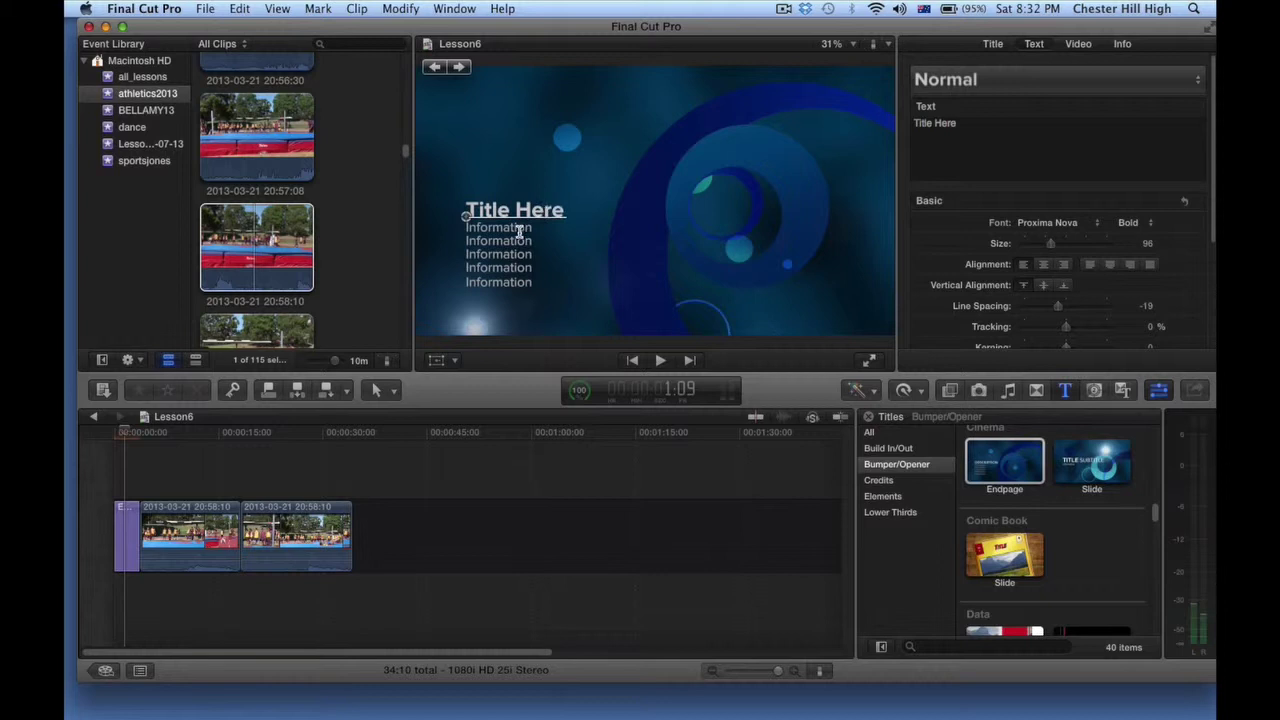
double_click(519, 229)
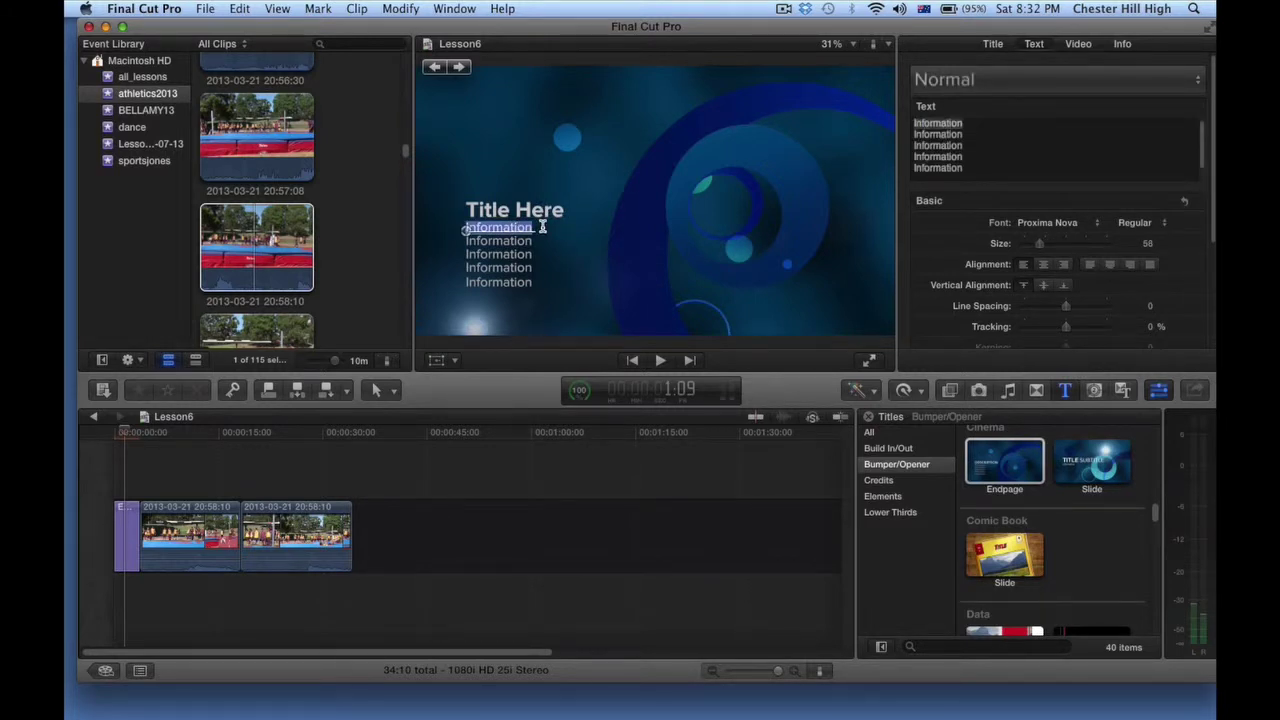
text(Director)
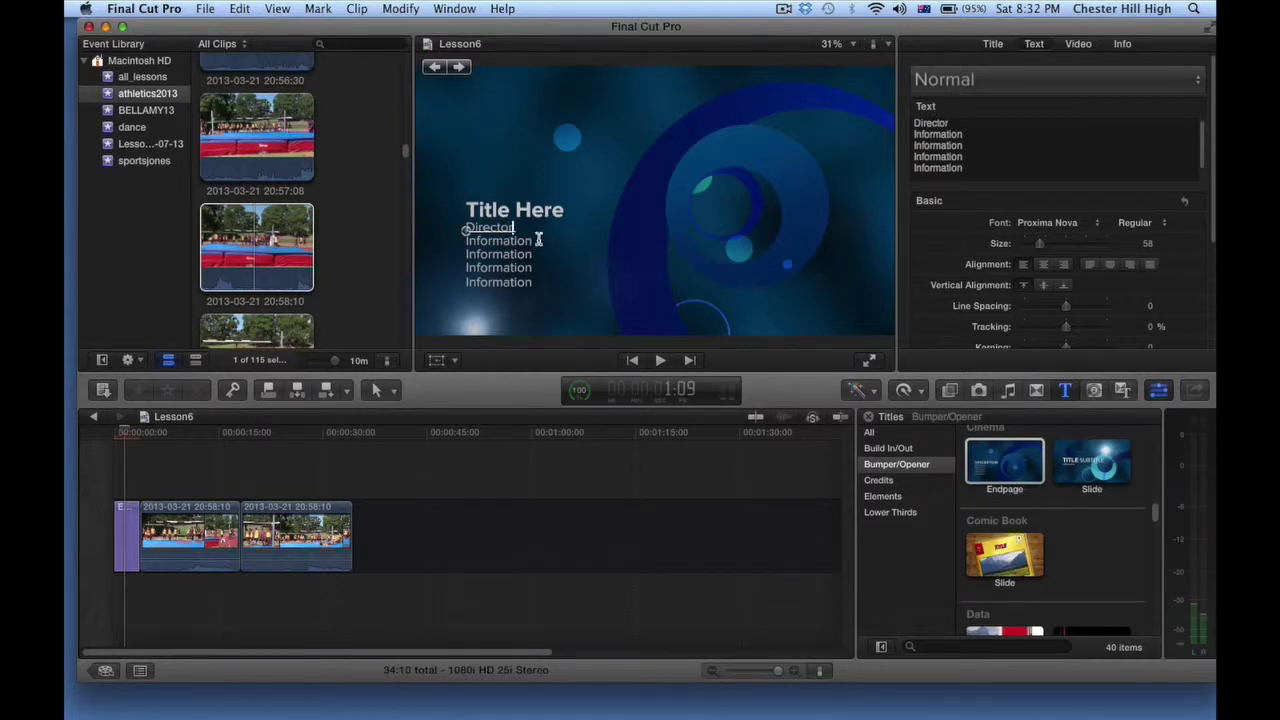
double_click(538, 240)
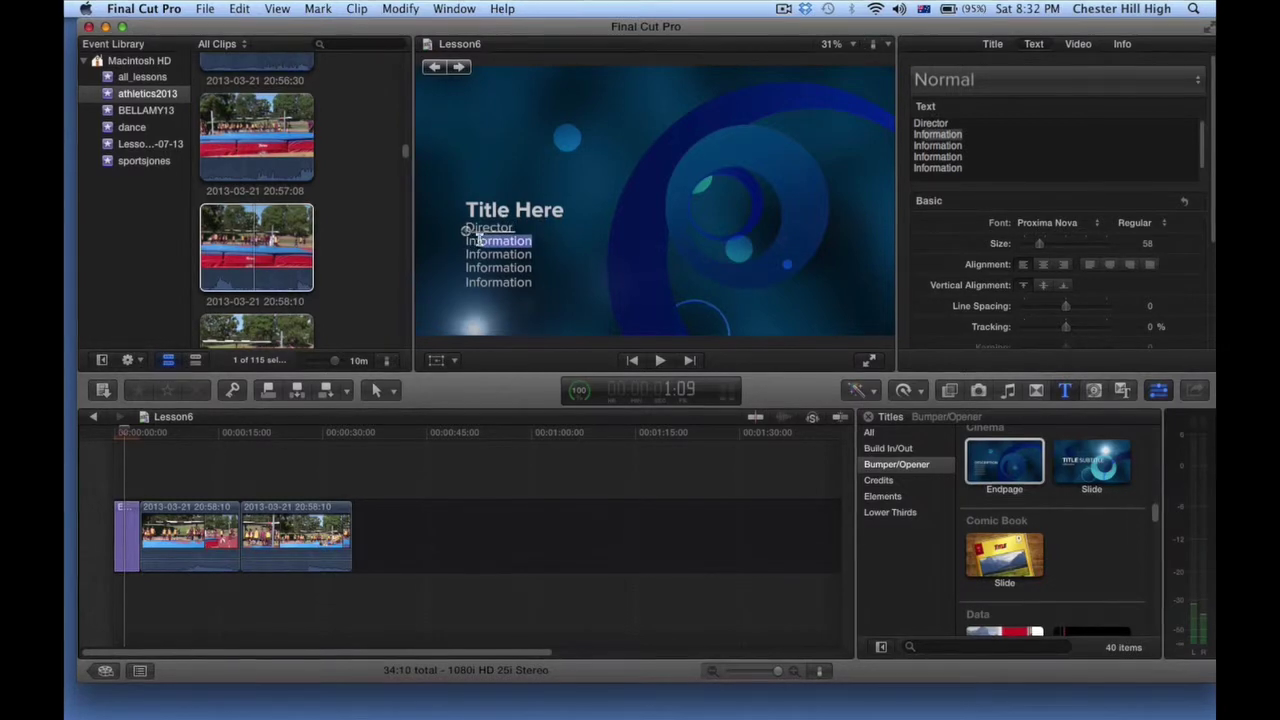
click(539, 280)
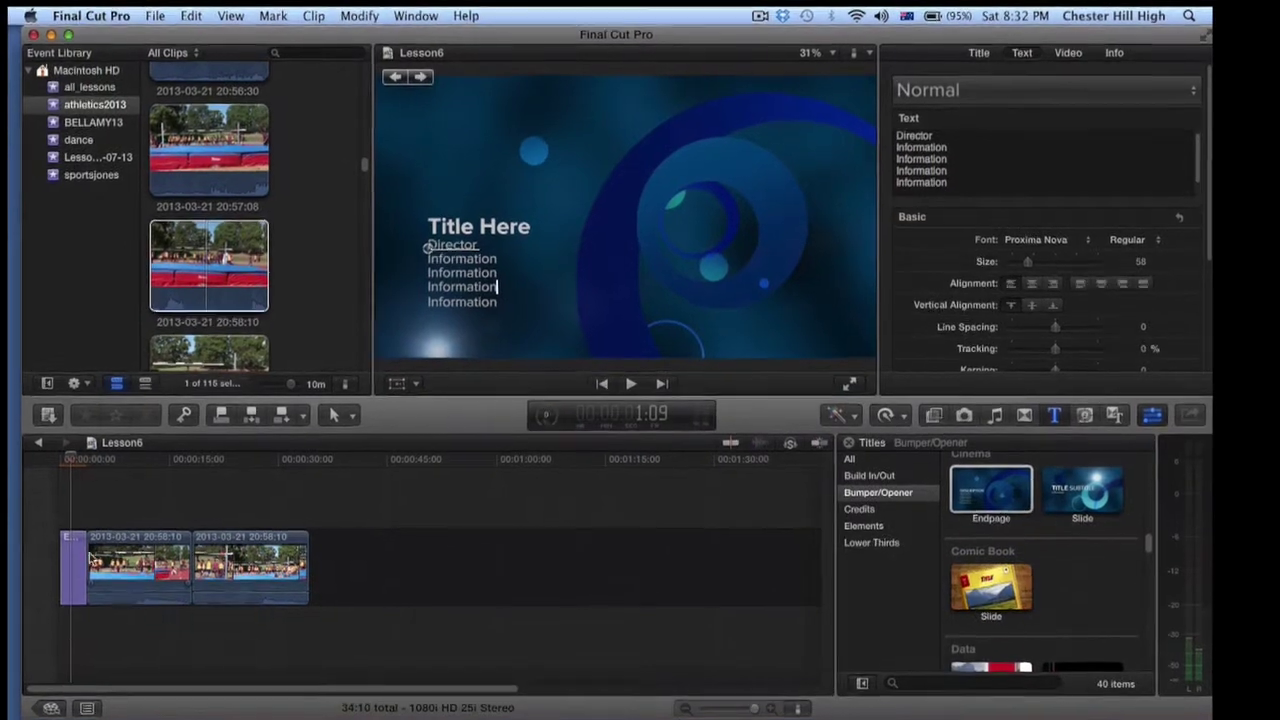
Step: Try Squares as the Endpage title's shape, and settle on Triangles
click(84, 560)
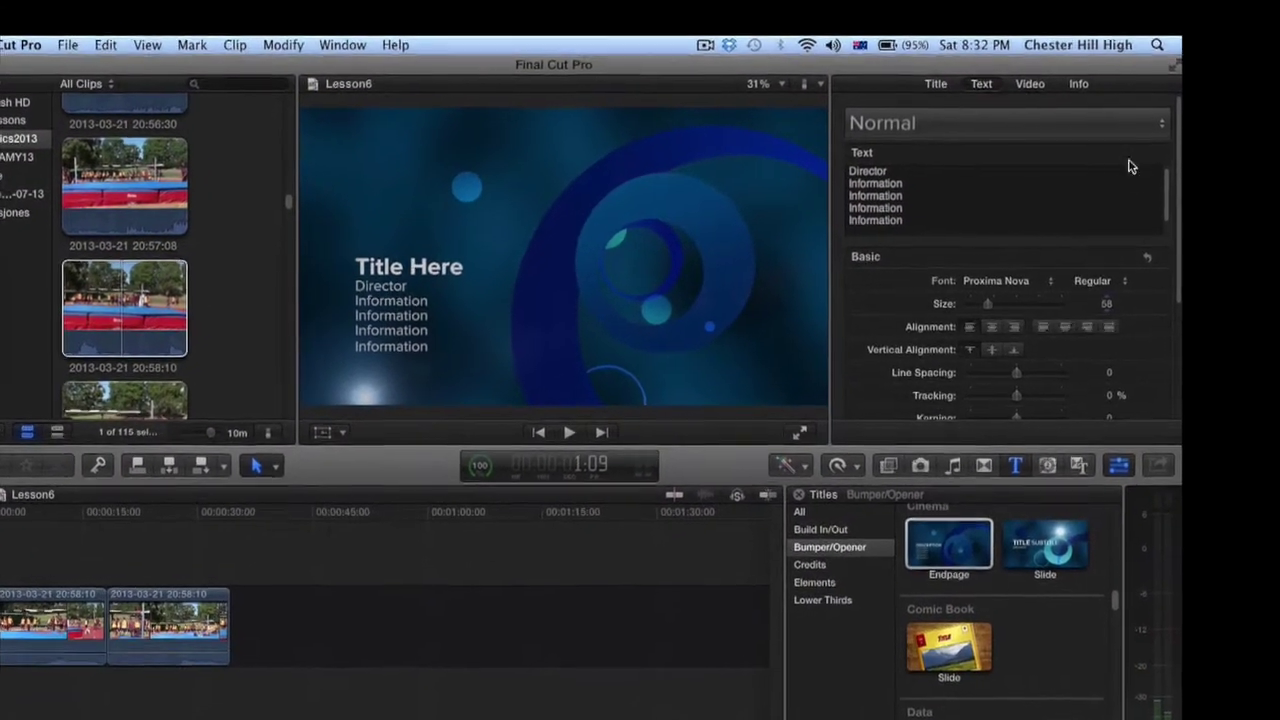
click(918, 97)
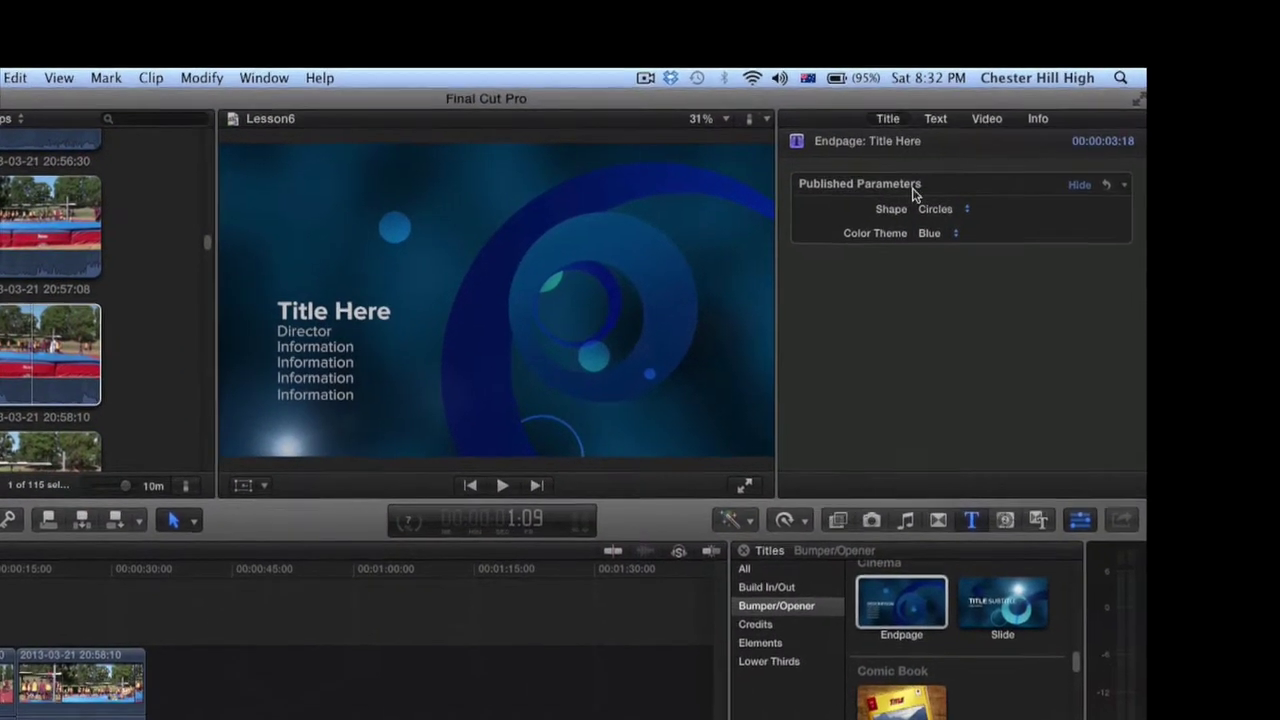
click(964, 205)
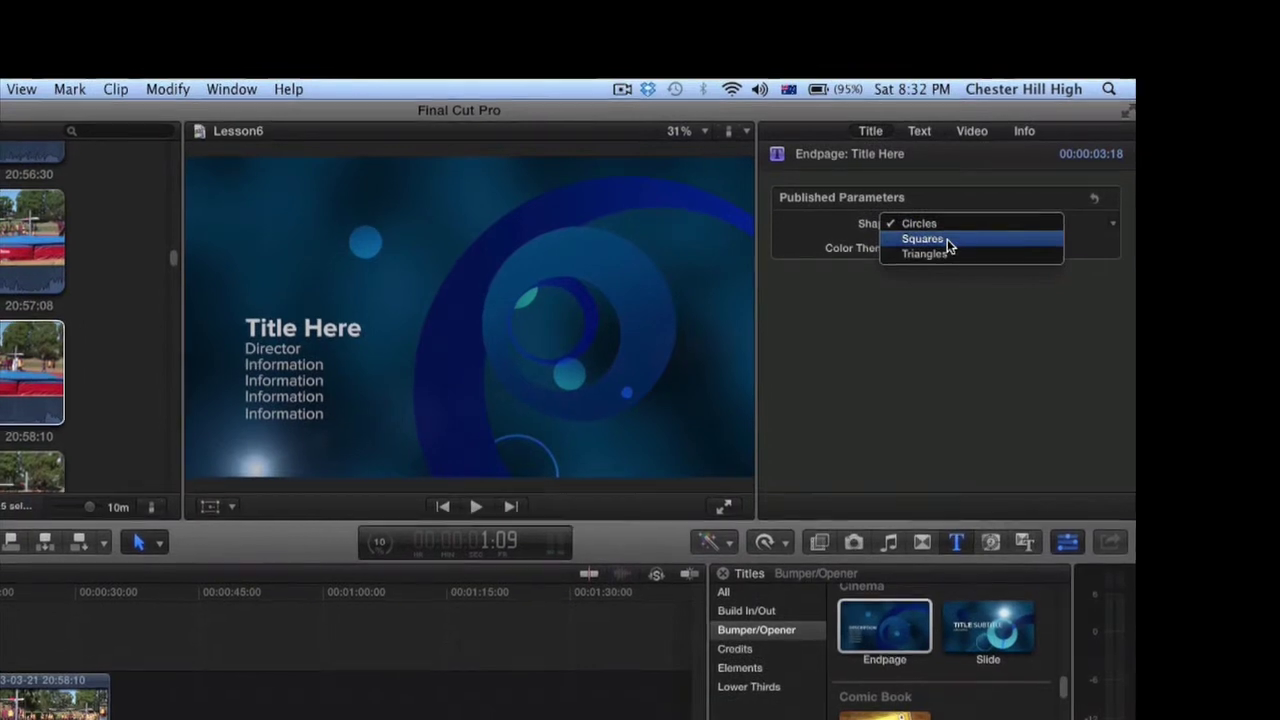
key(Escape)
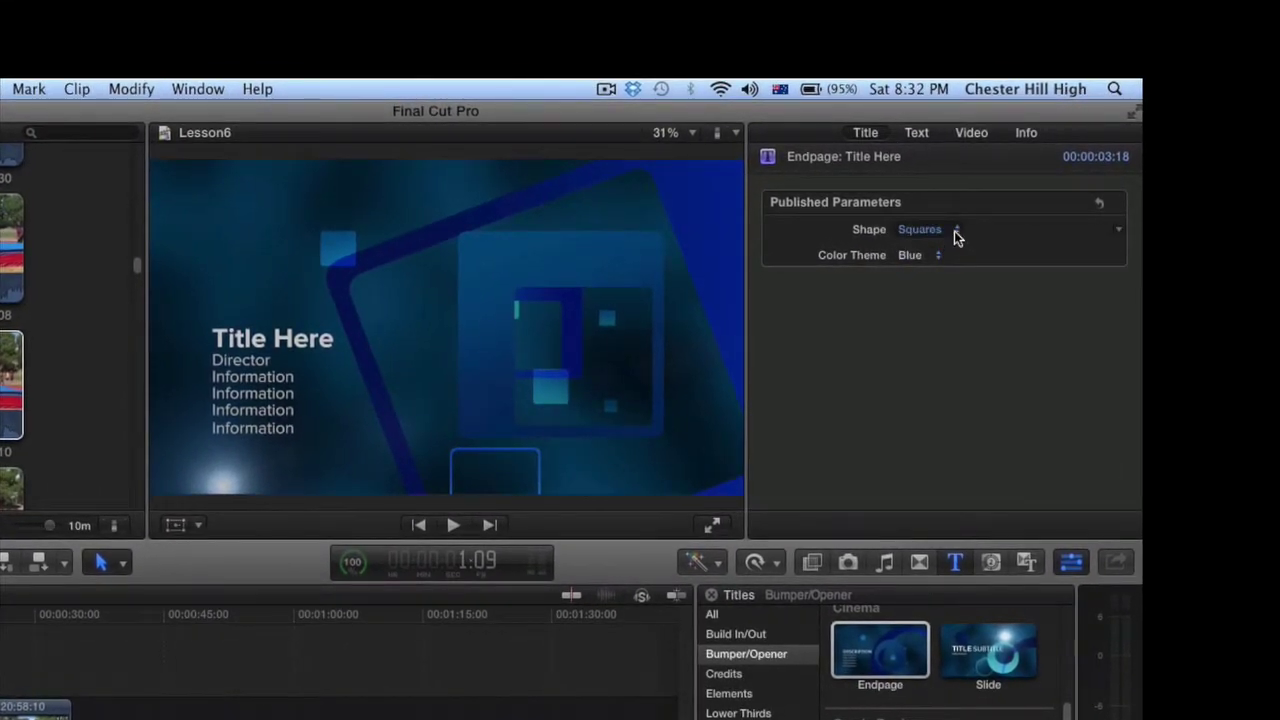
click(956, 236)
click(949, 248)
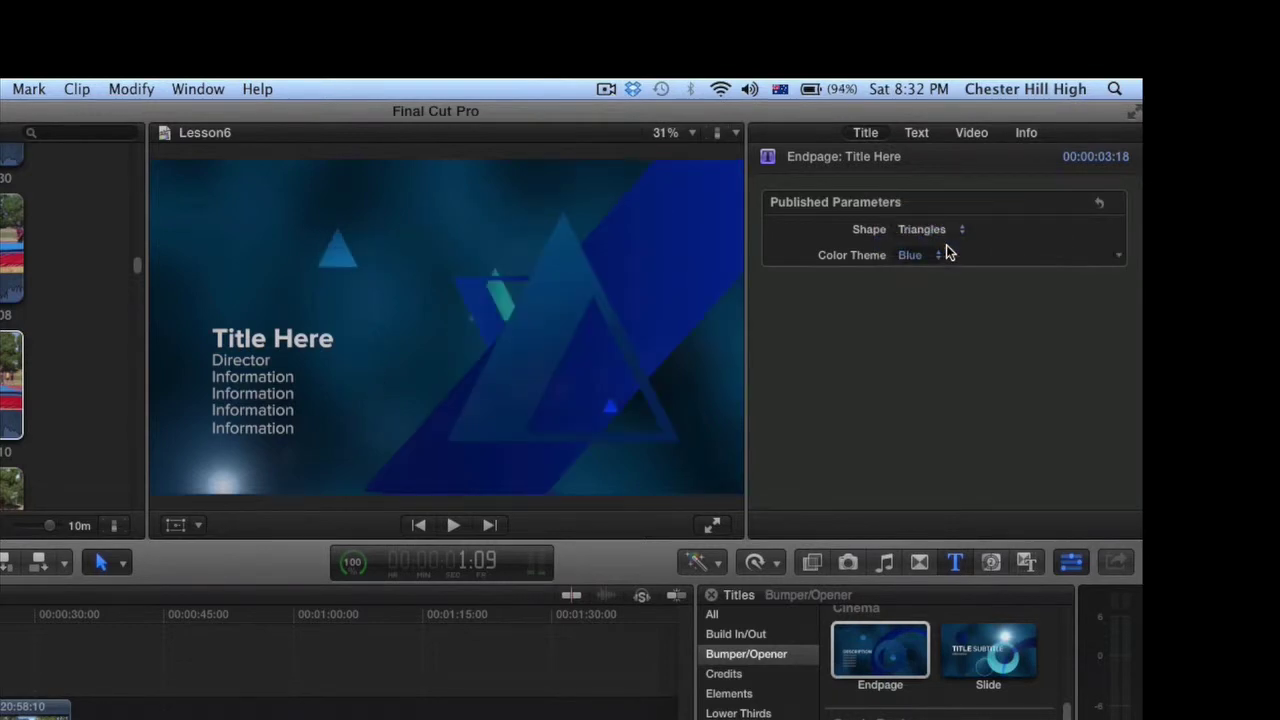
Step: Try the Gold and Gray color themes on the Endpage title, and settle on Green with Squares as the shape
click(940, 256)
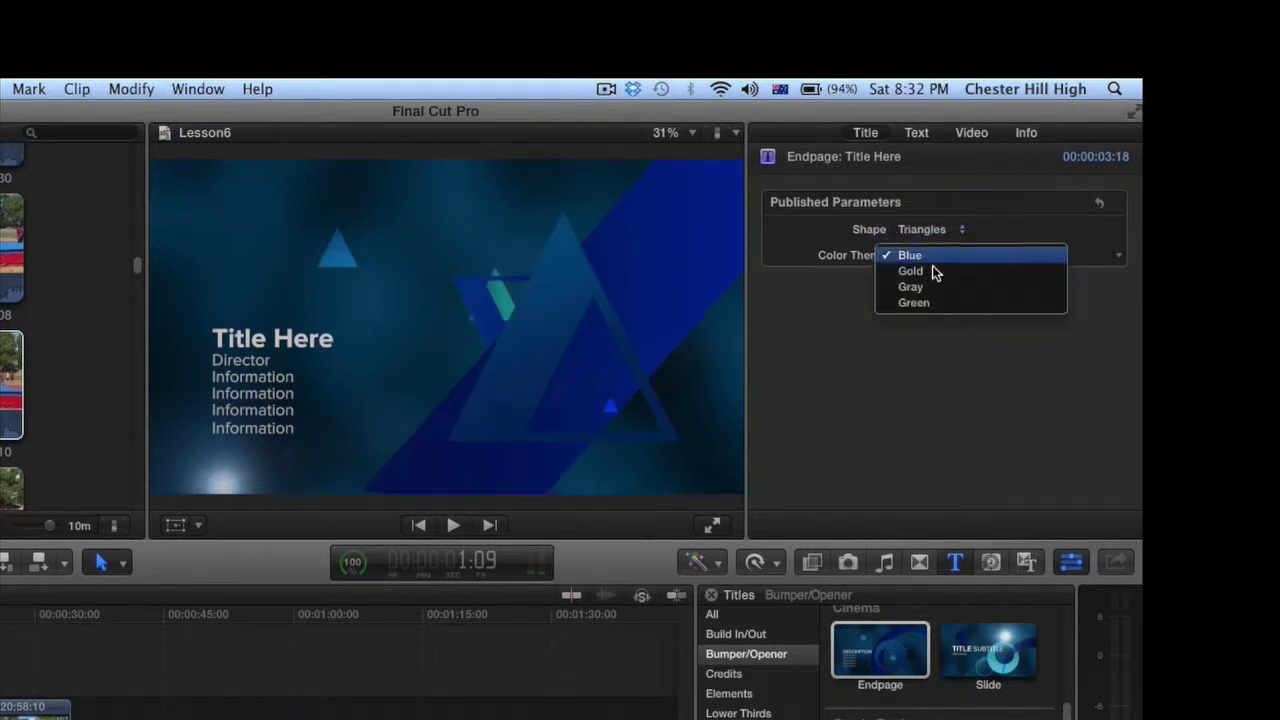
click(930, 271)
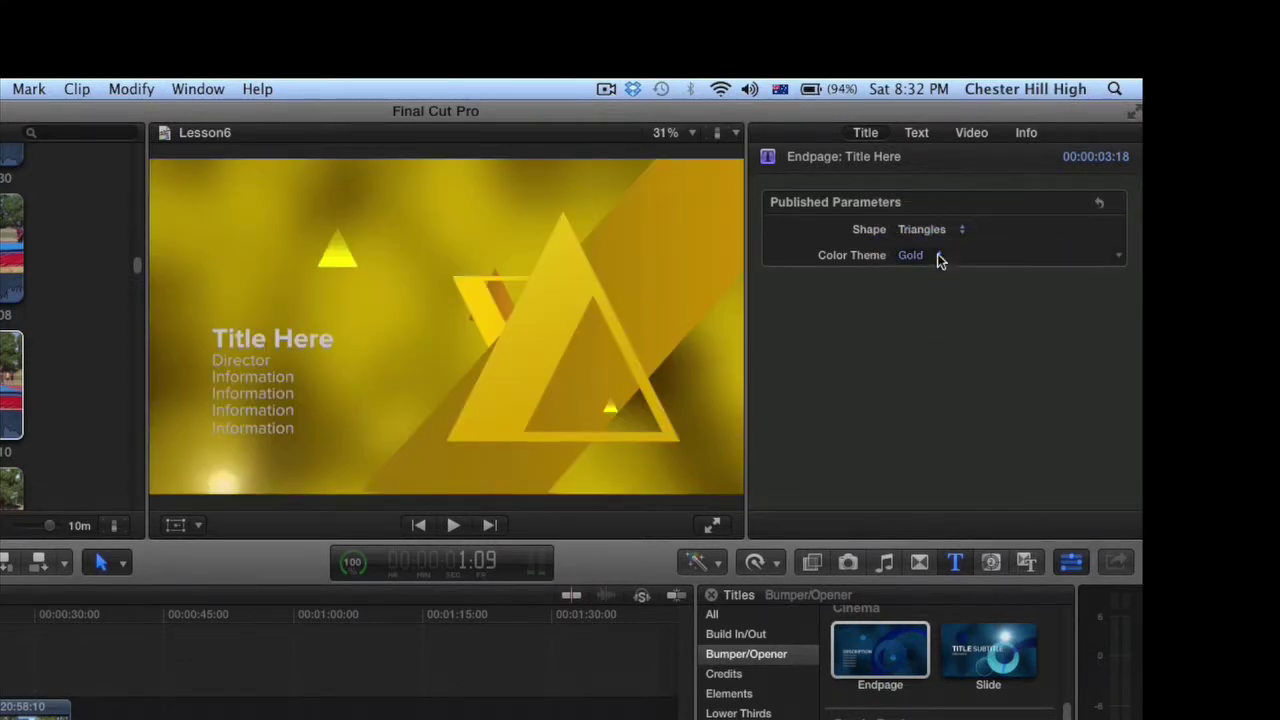
click(938, 258)
click(930, 280)
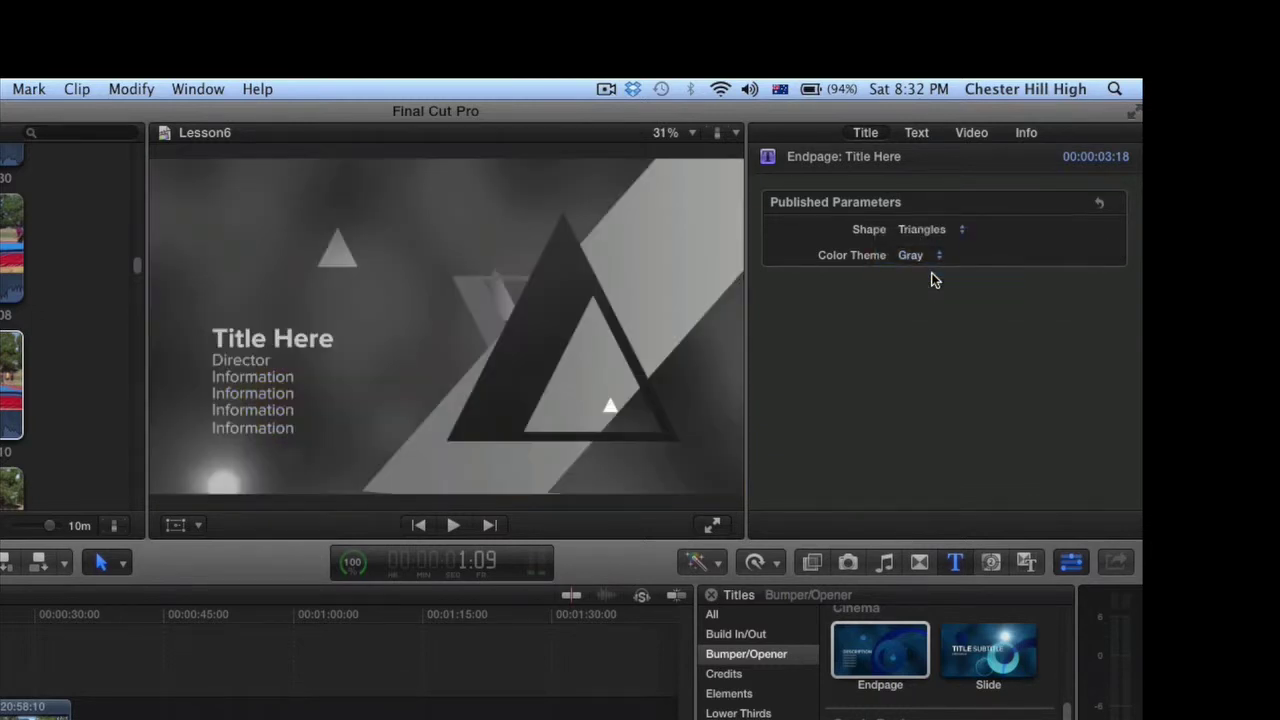
click(935, 259)
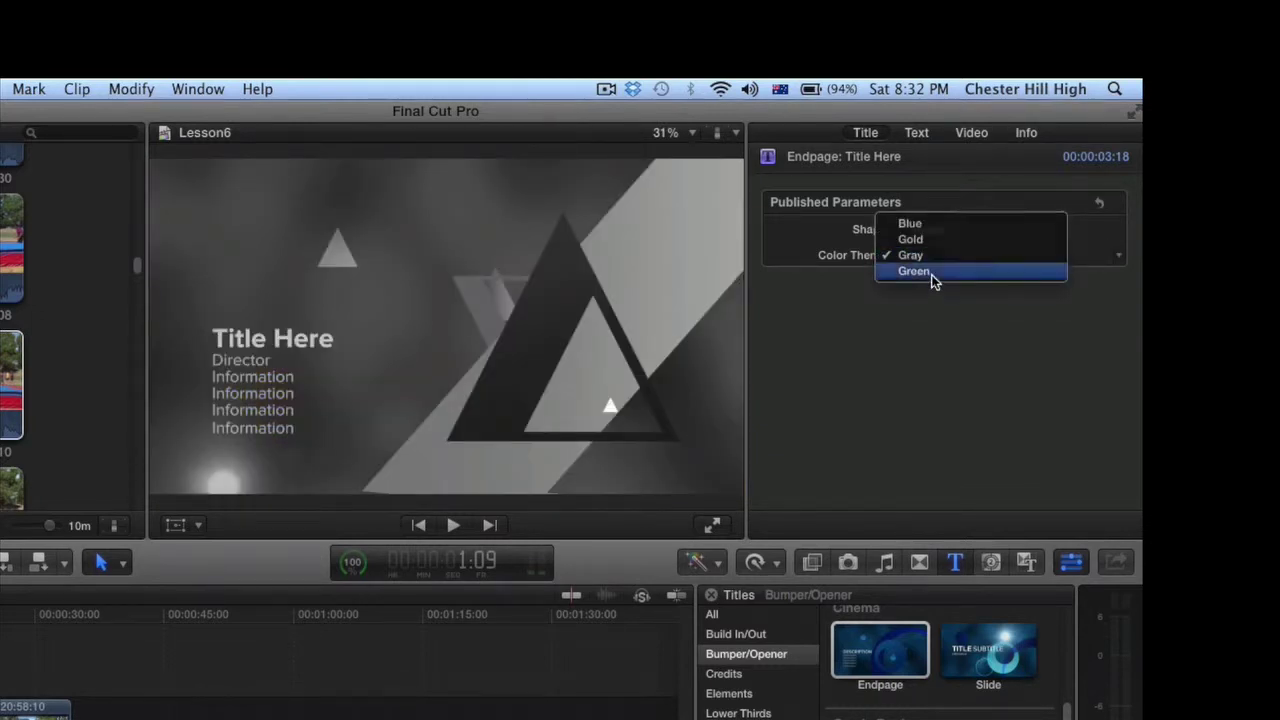
click(931, 278)
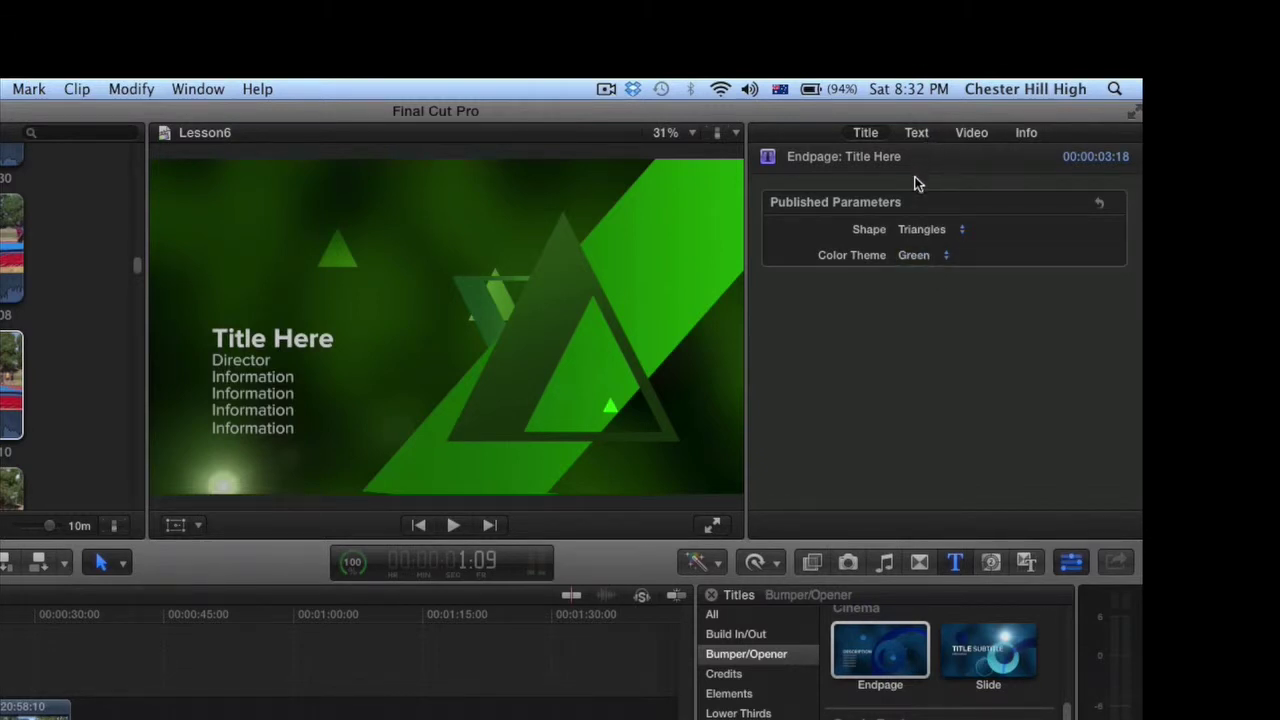
click(940, 229)
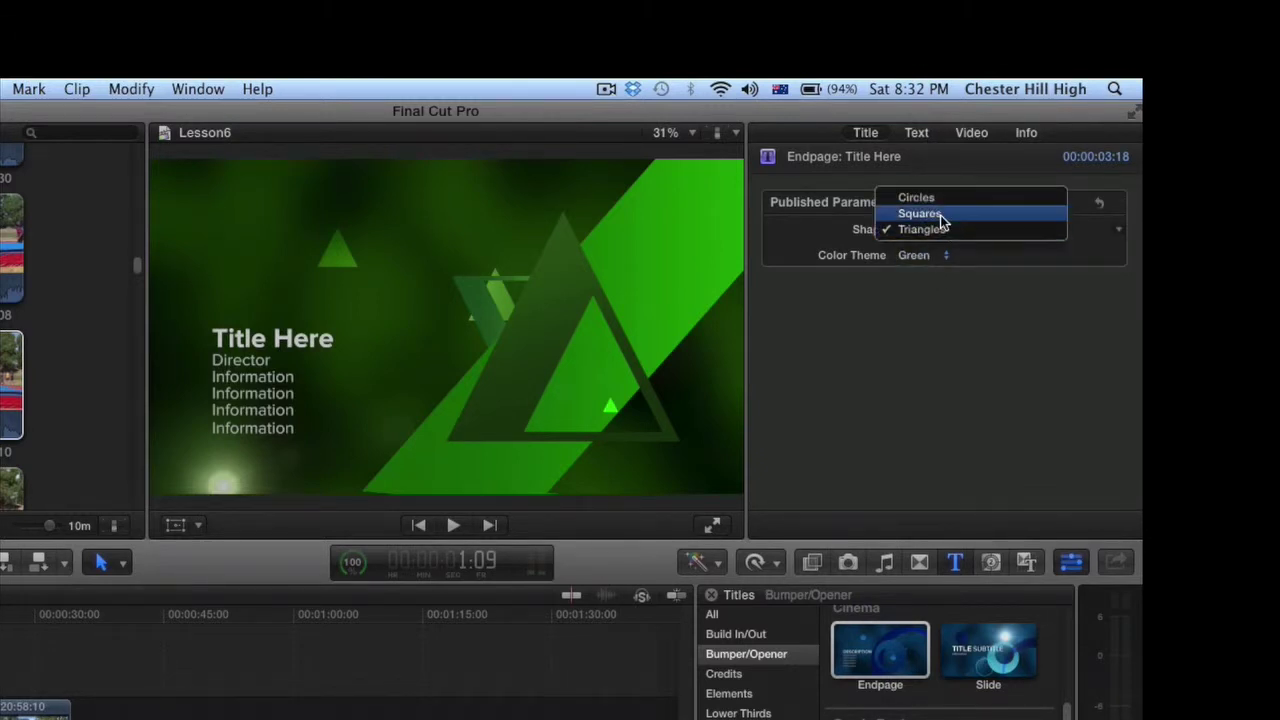
click(938, 214)
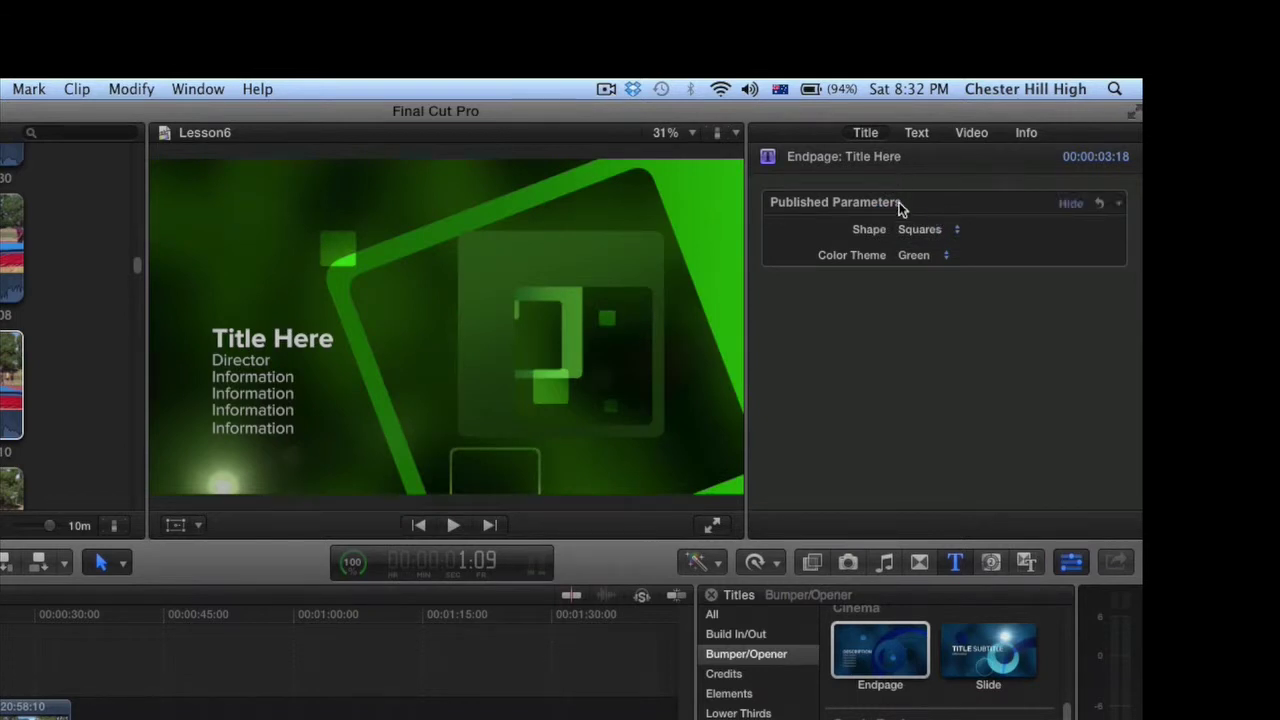
Step: Replace the Director and Information lines below the title heading with "Whatever you type here"
click(916, 133)
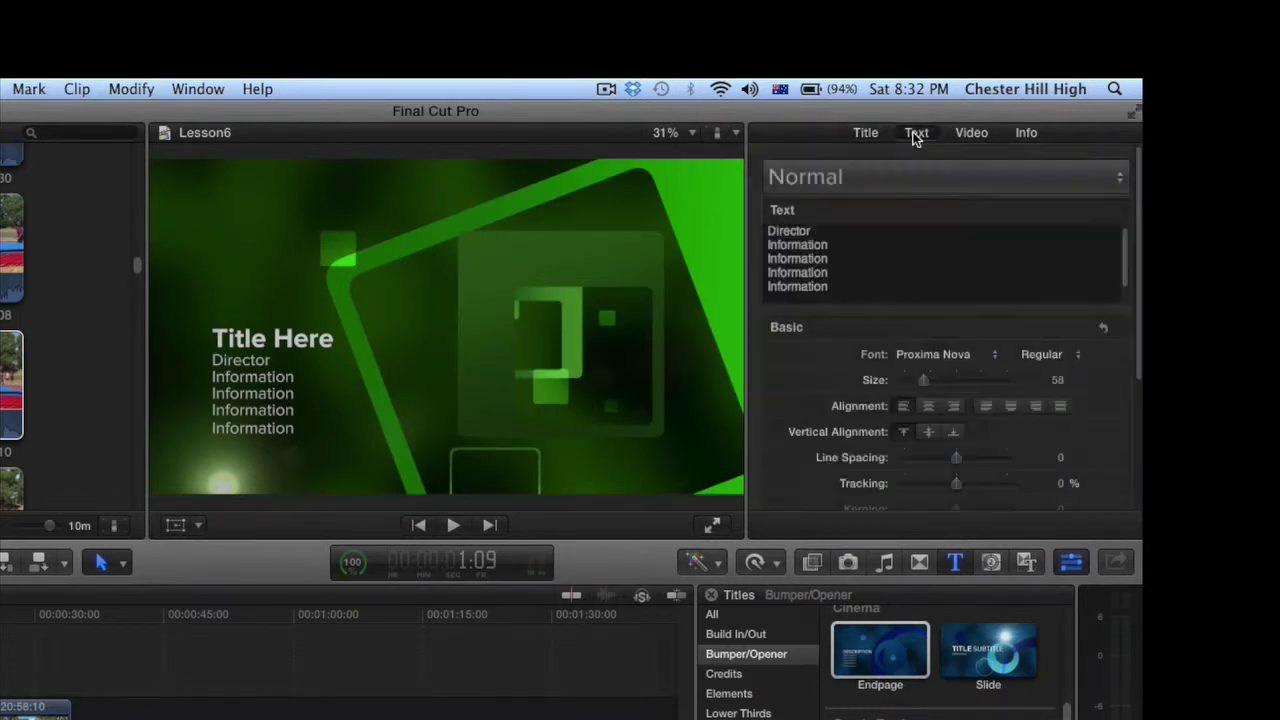
drag(808, 228, 734, 308)
click(855, 243)
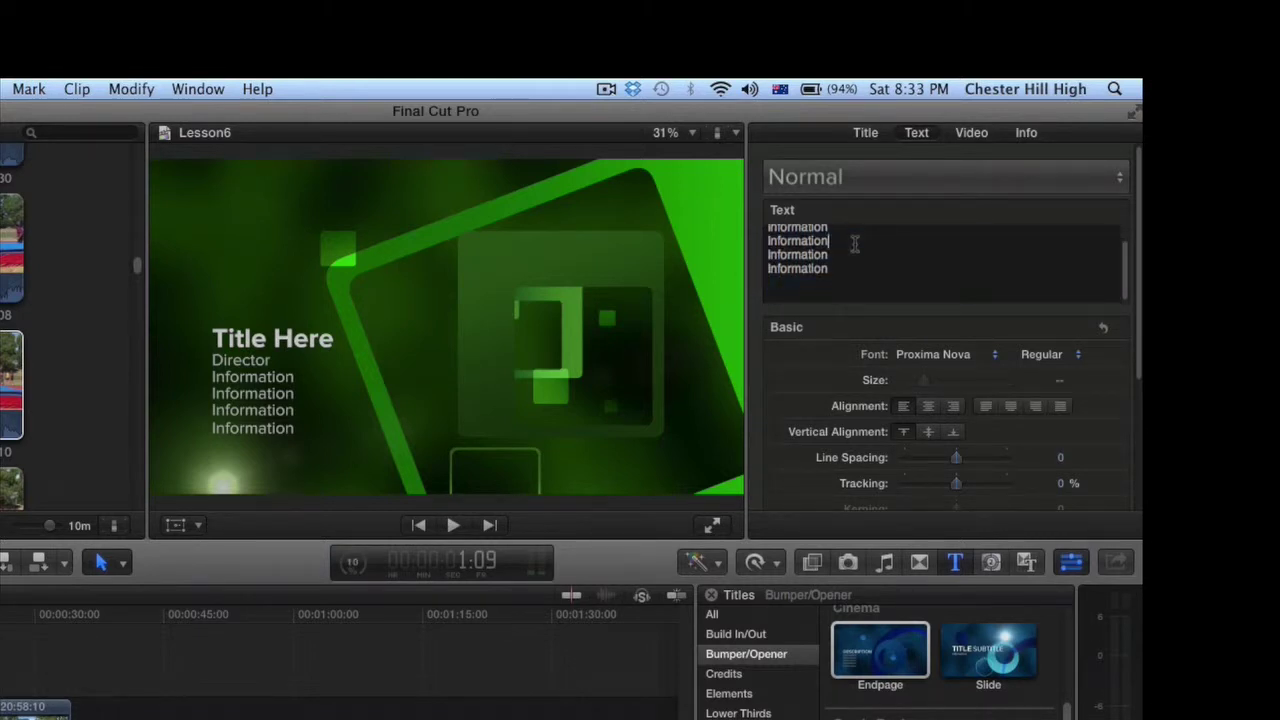
drag(848, 268, 745, 180)
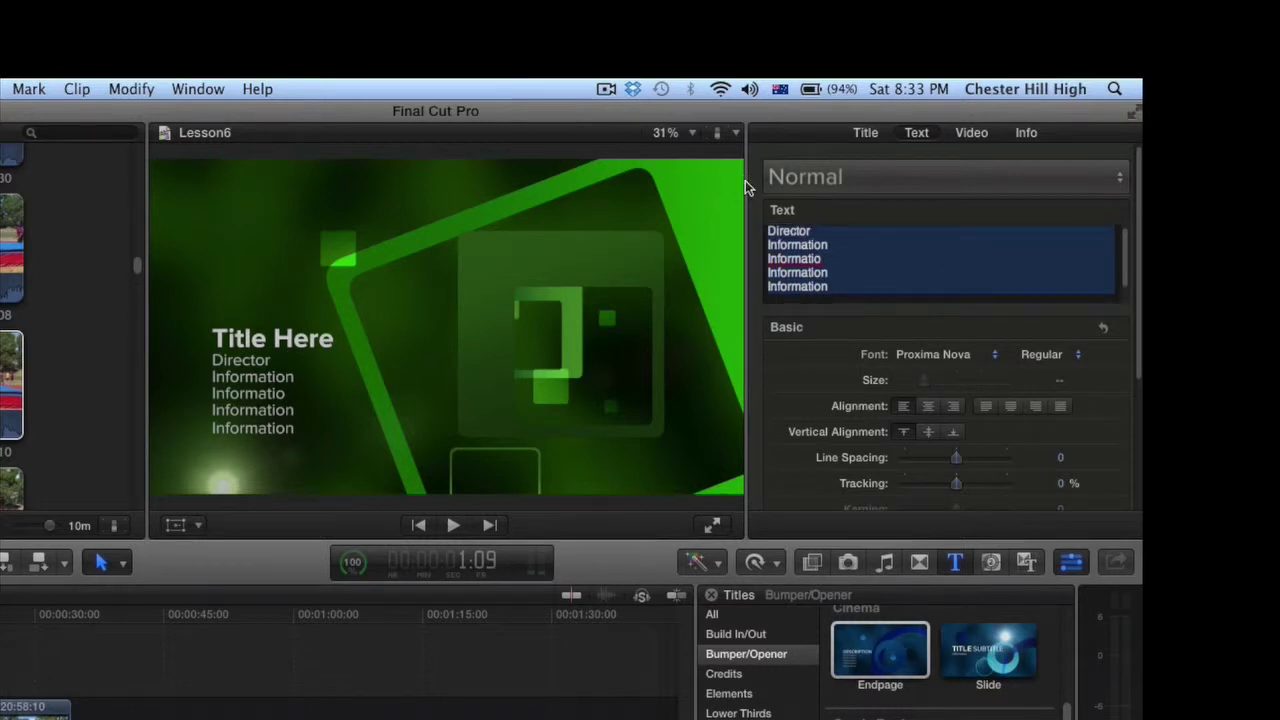
key(BackSpace)
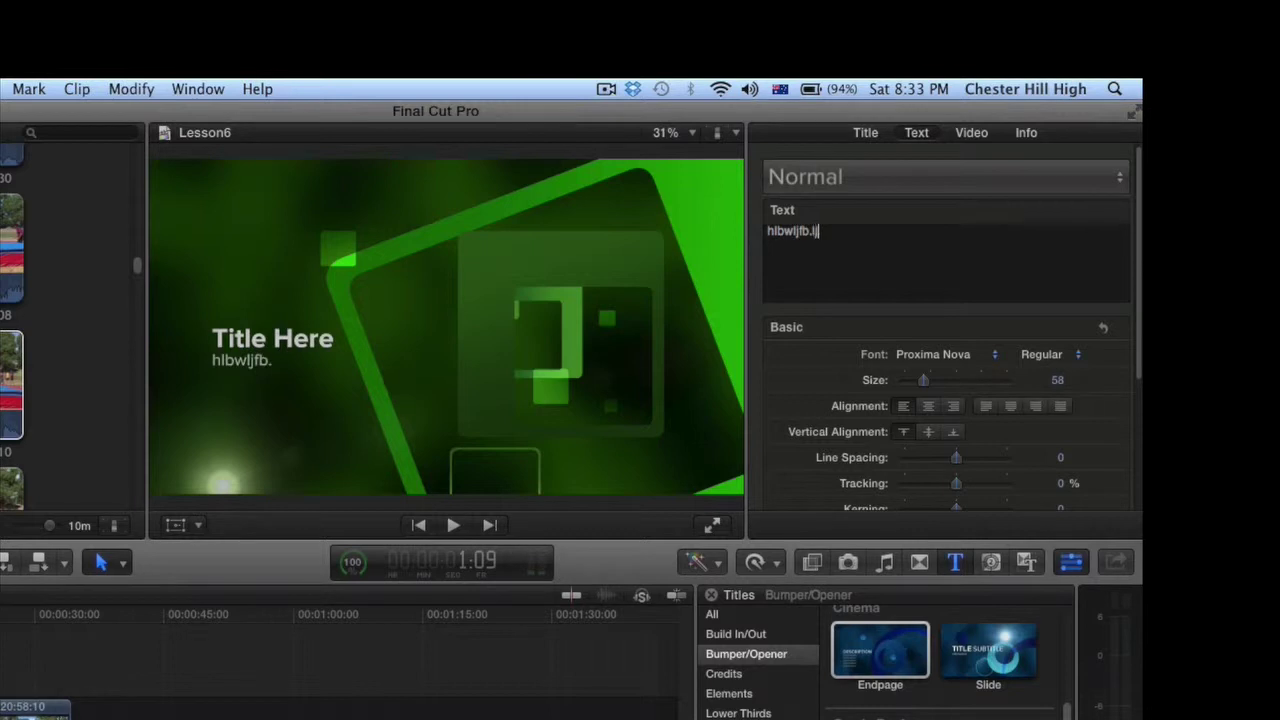
key(BackSpace)
key(BackSpace)
key(BackSpace)
text(Whatever you type here)
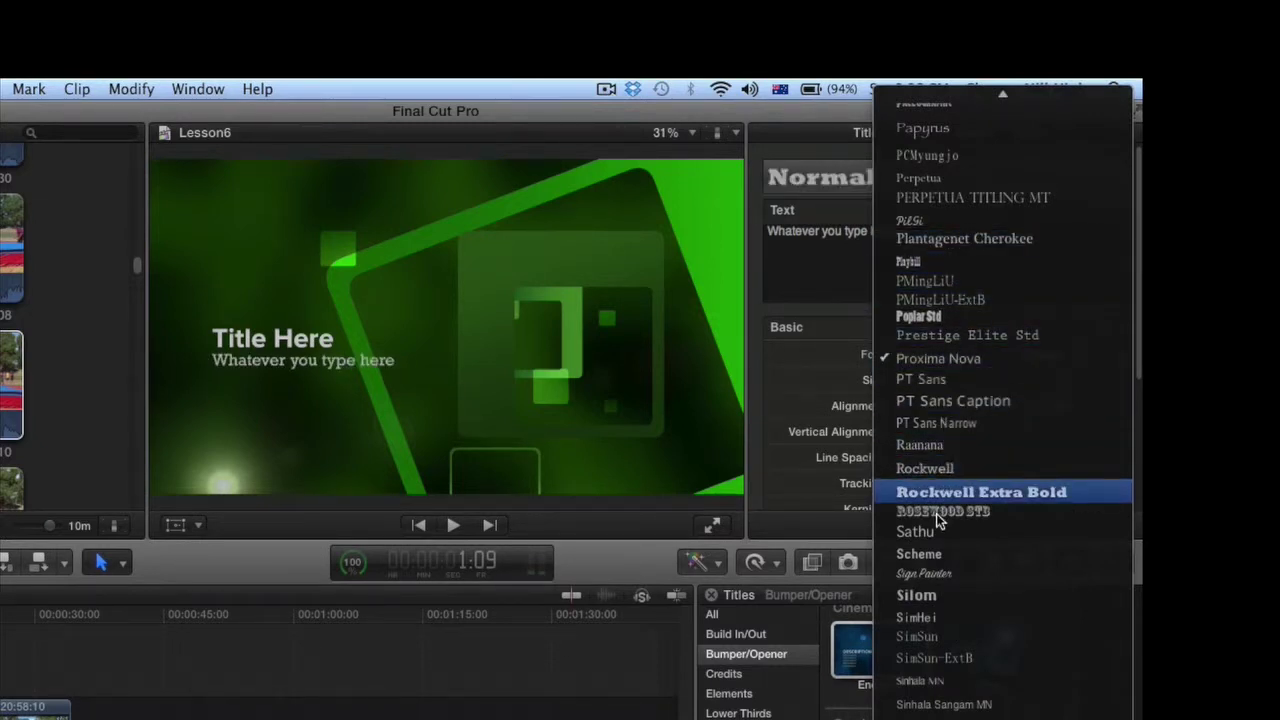
Step: Try Silom as the font of the "Whatever you type here" line, and settle on Baskerville
click(933, 595)
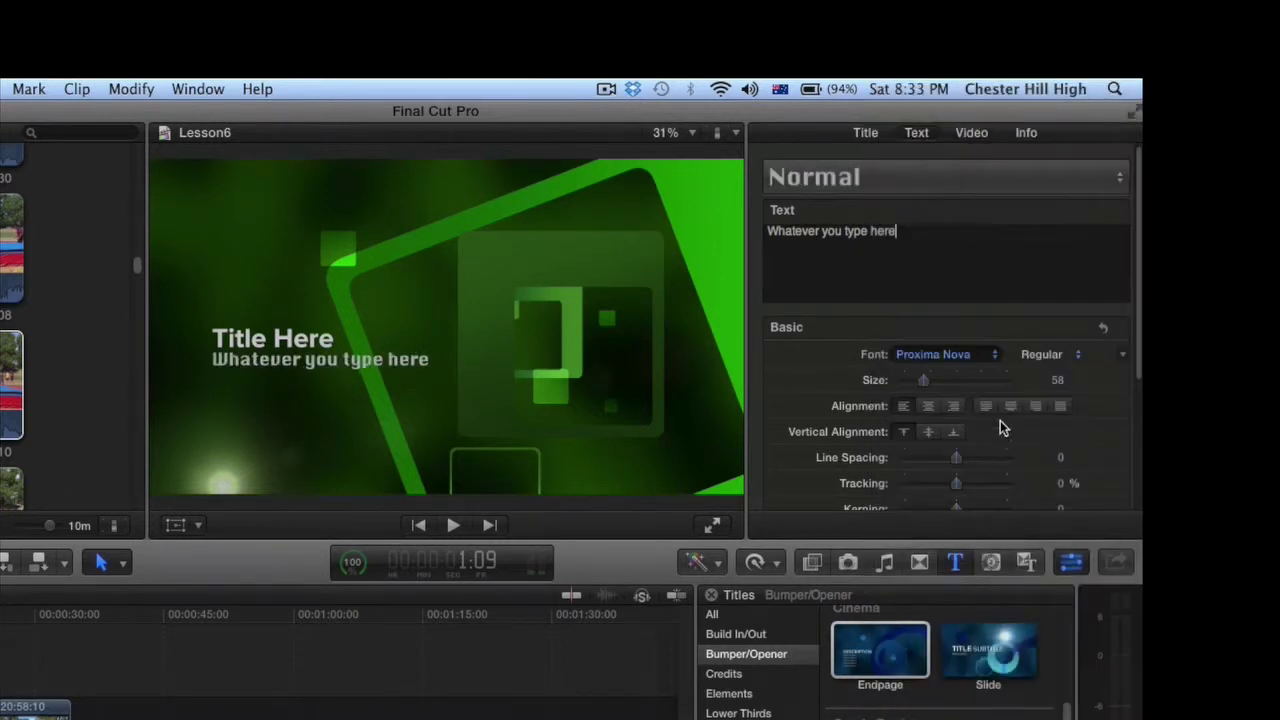
click(1056, 358)
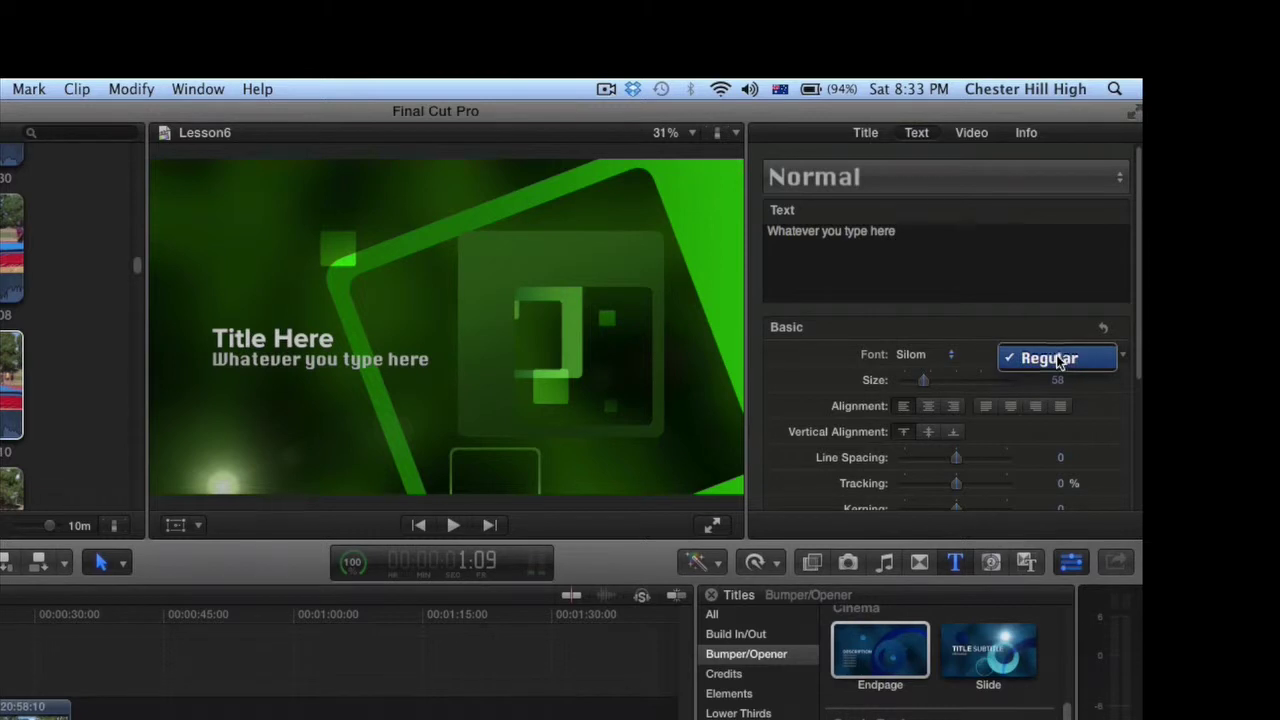
click(951, 353)
click(951, 353)
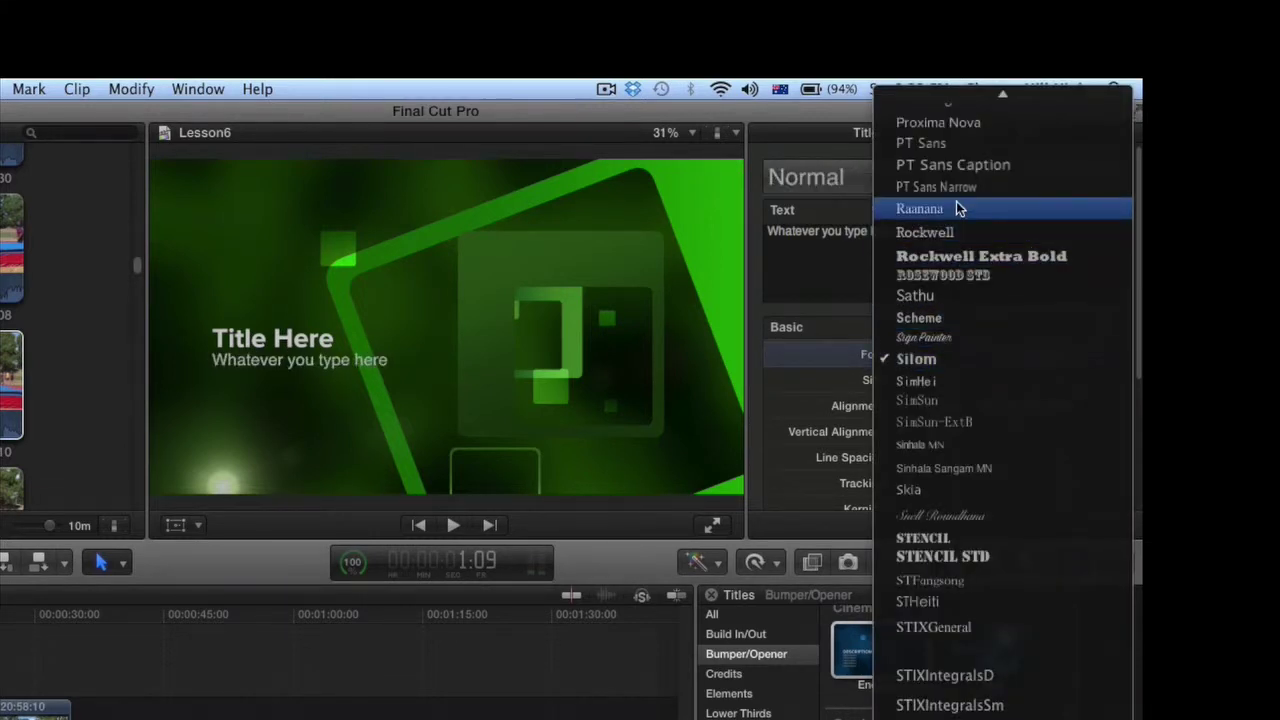
scroll(961, 148, up, 15)
scroll(961, 148, up, 15)
scroll(961, 148, up, 15)
scroll(961, 153, up, 15)
scroll(961, 148, up, 15)
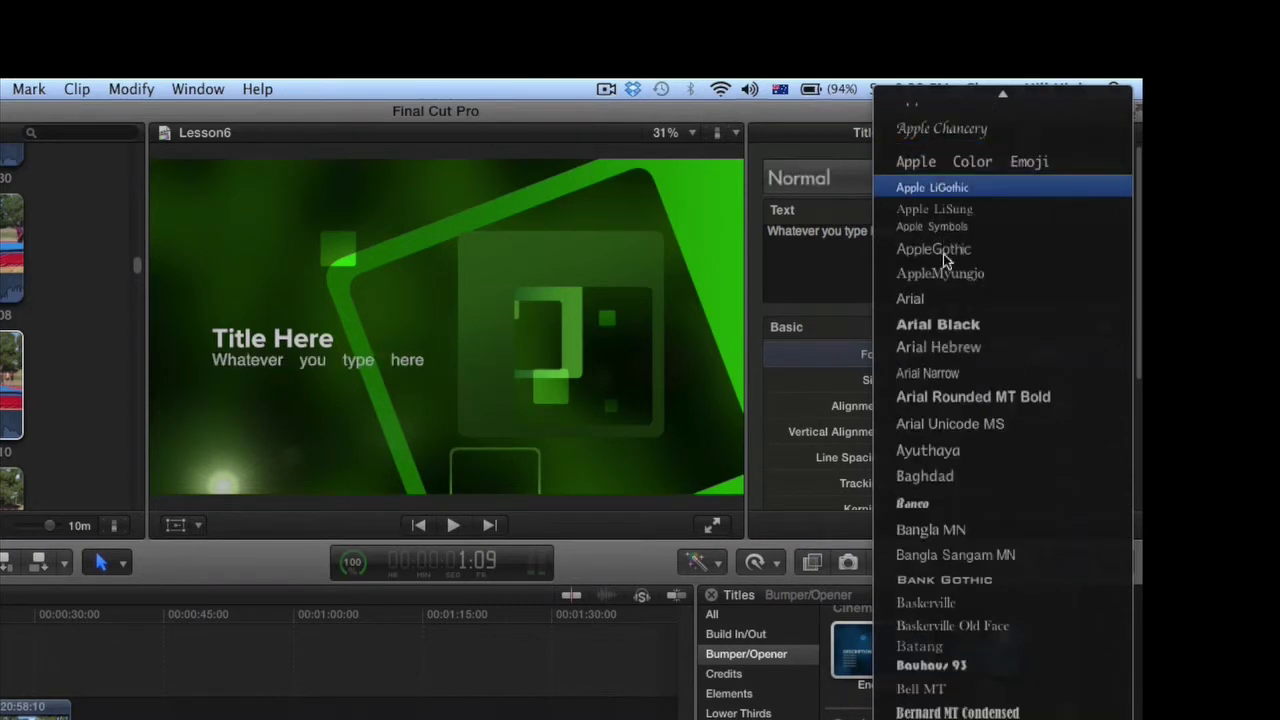
click(947, 604)
Step: Set the "Whatever you type here" line to the Italic typeface at size 82
click(1079, 359)
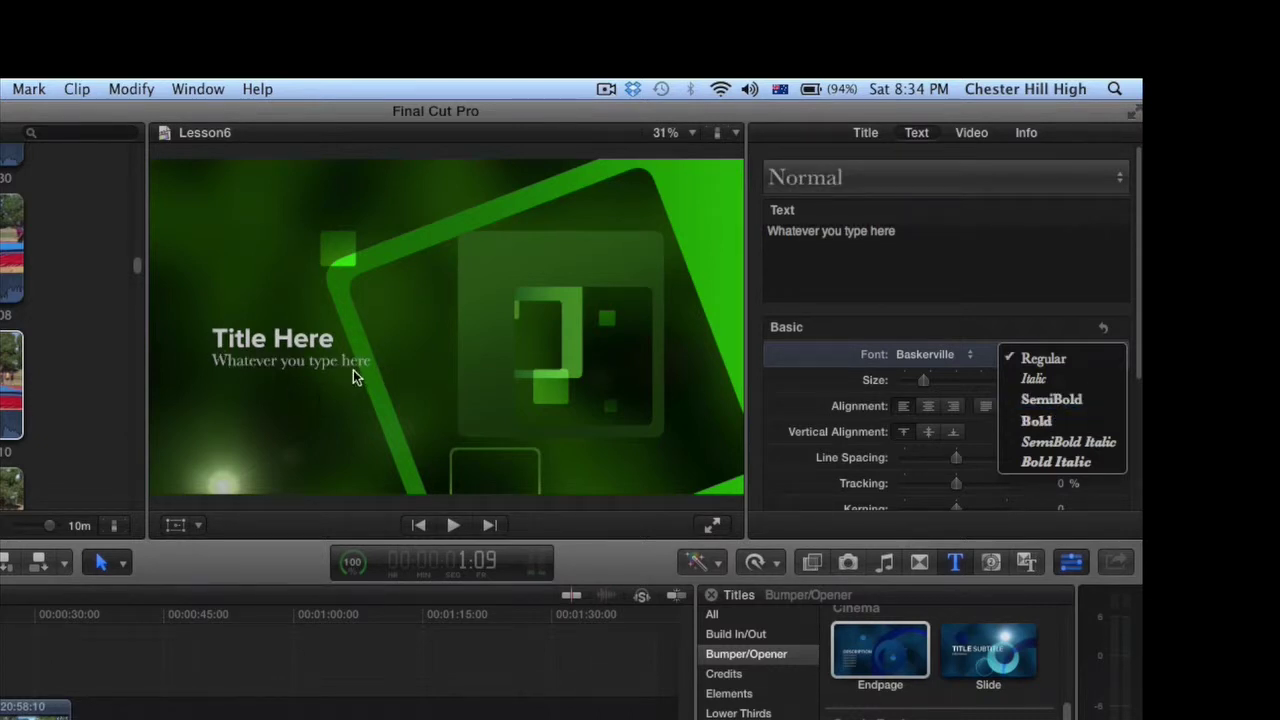
click(1034, 380)
mouse_move(927, 382)
mouse_down()
mouse_move(999, 379)
mouse_move(918, 382)
mouse_move(935, 390)
mouse_up()
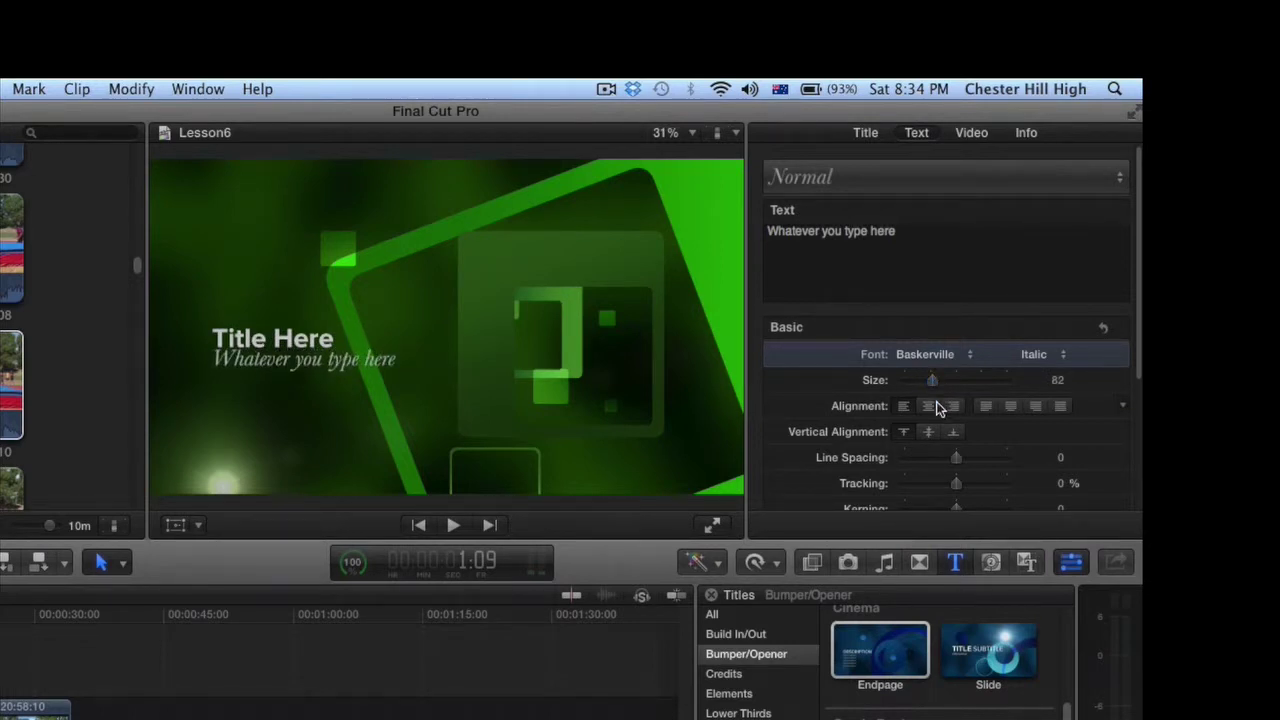
Step: Try center and right alignment on the "Whatever you type here" line, and restore left alignment
click(930, 406)
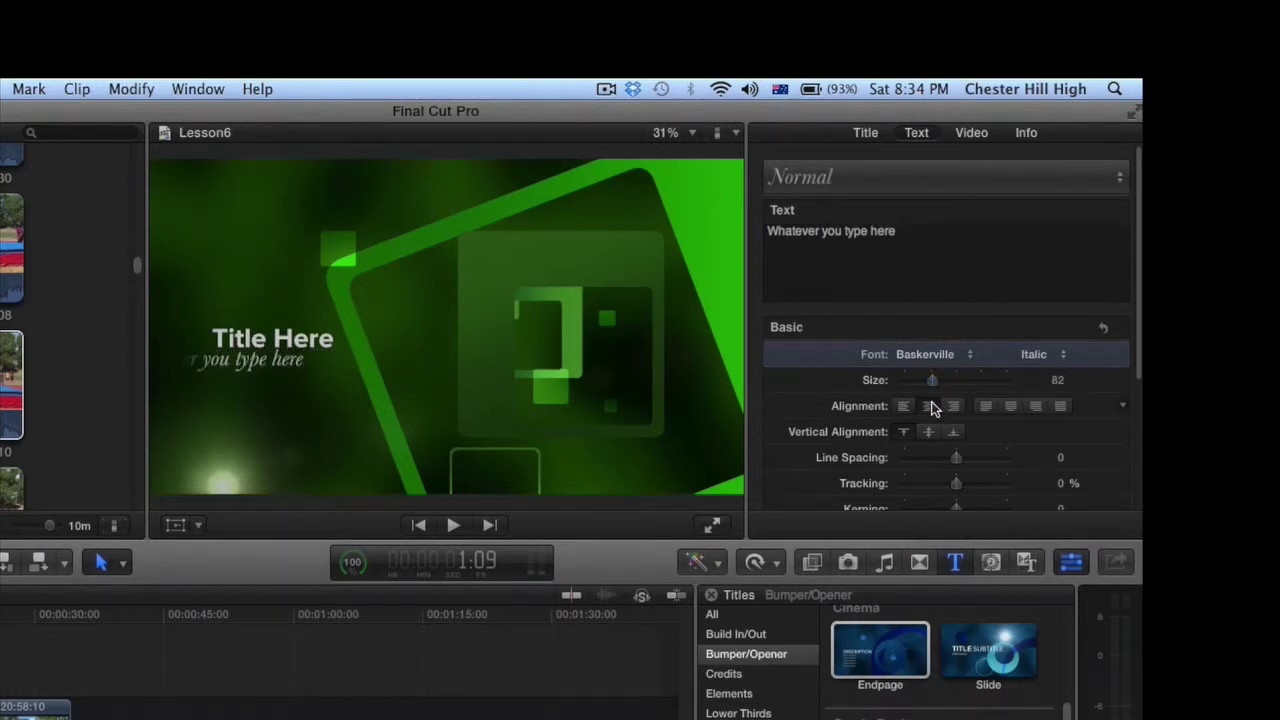
click(955, 405)
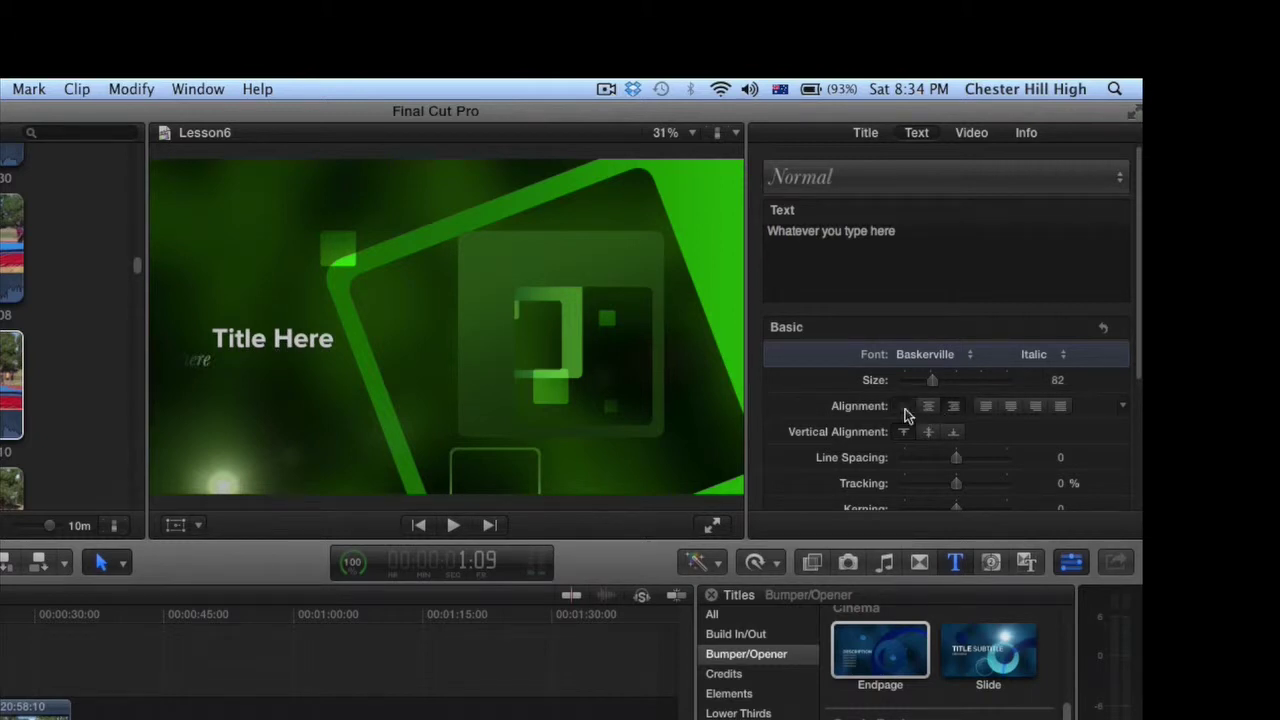
click(904, 408)
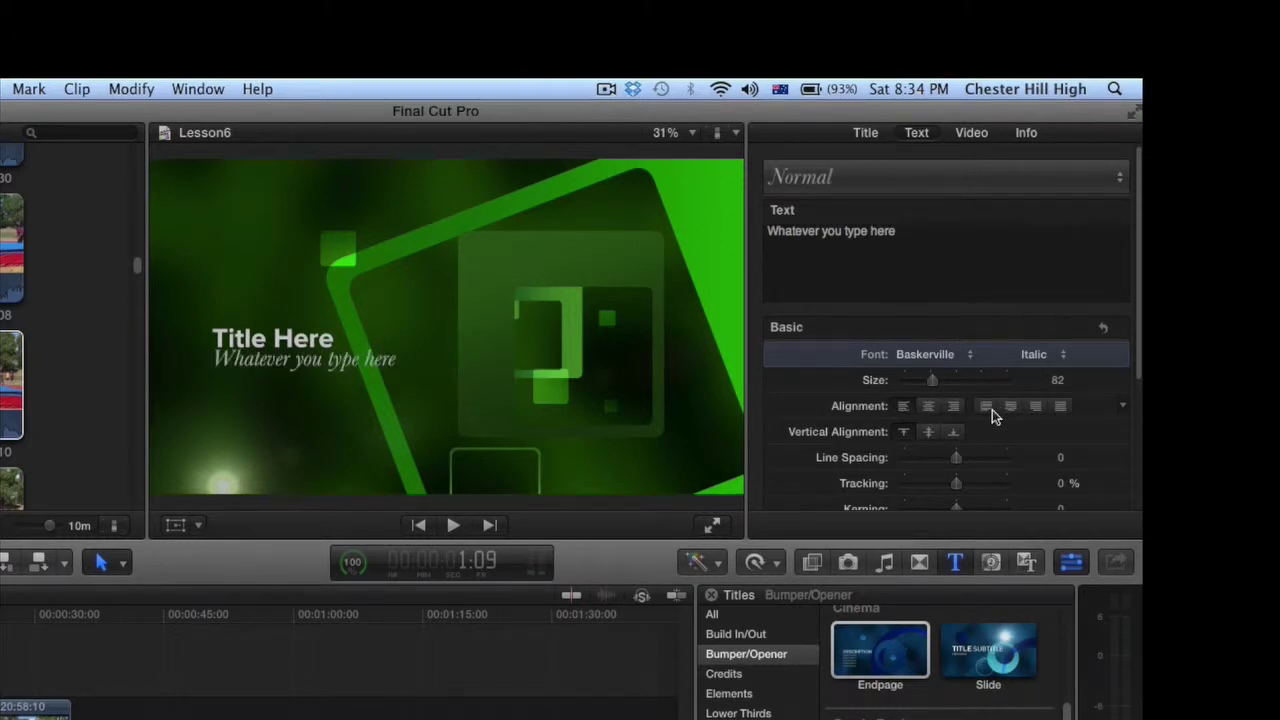
Step: Set the line spacing of the "Whatever you type here" text to 50 and add a second line reading "add more"
scroll(969, 435, down, 3)
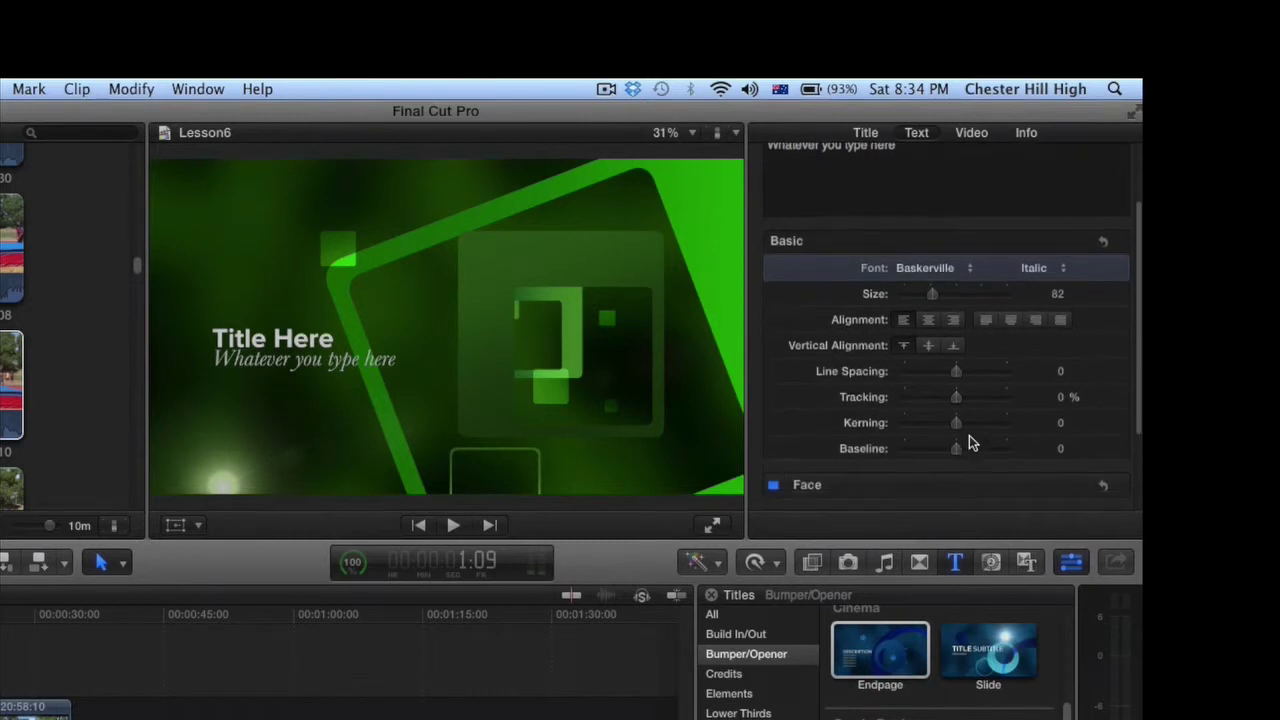
drag(956, 371, 977, 373)
click(435, 367)
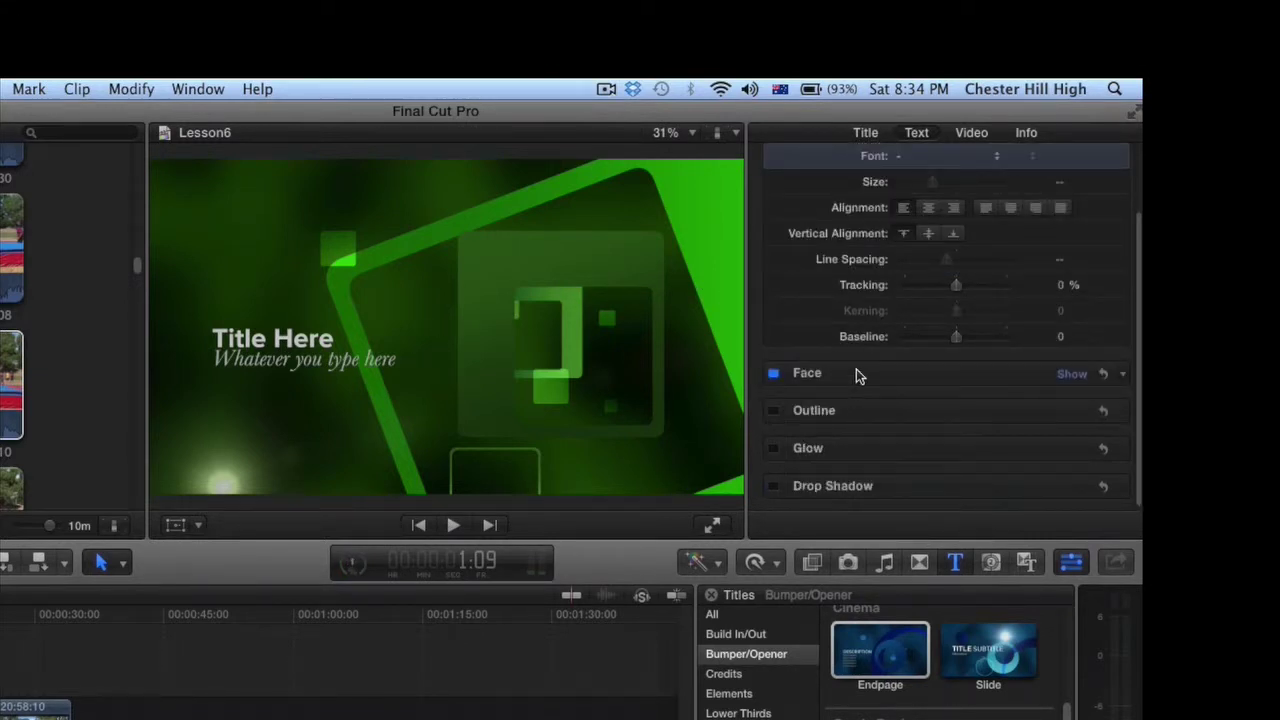
click(866, 134)
click(918, 133)
scroll(908, 230, up, 3)
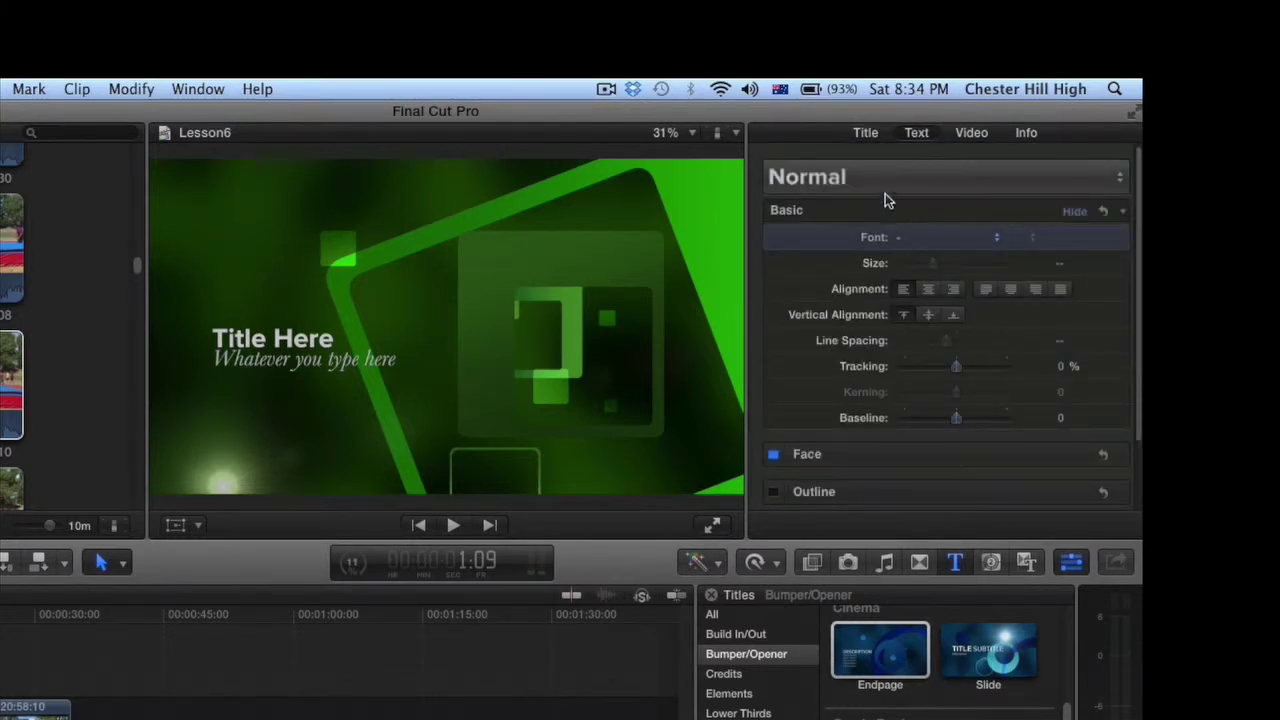
click(375, 363)
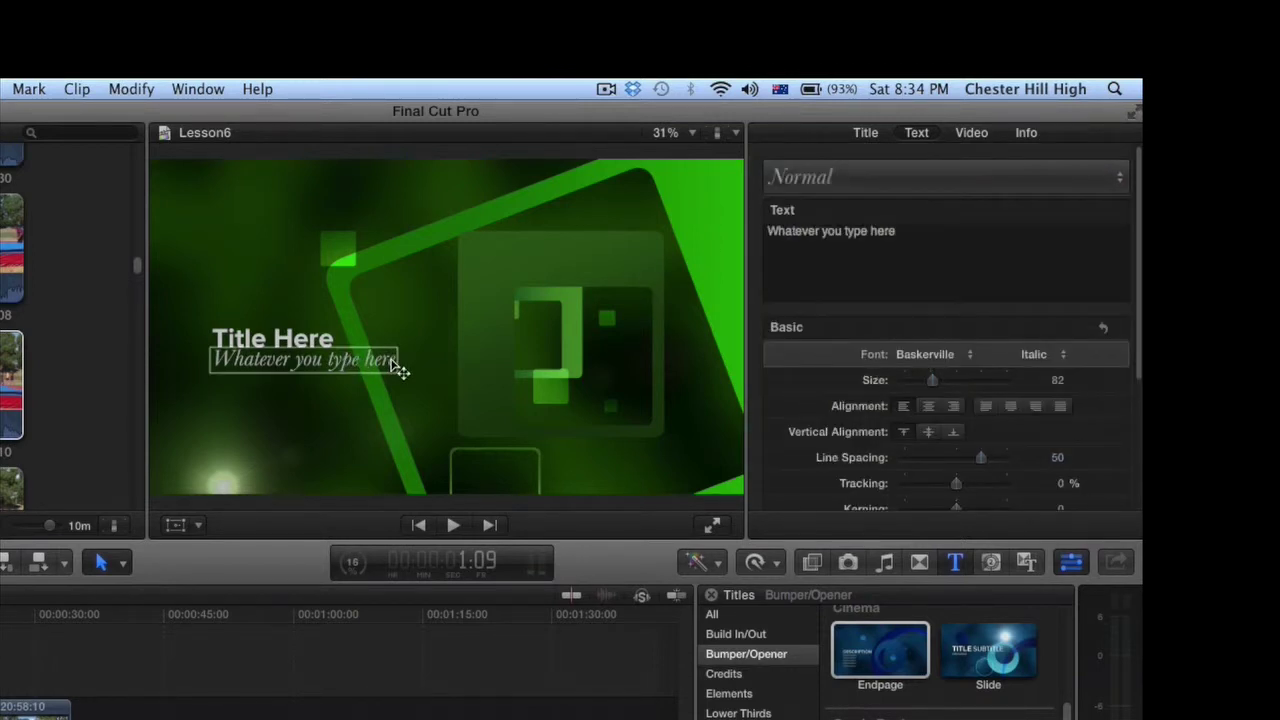
double_click(396, 361)
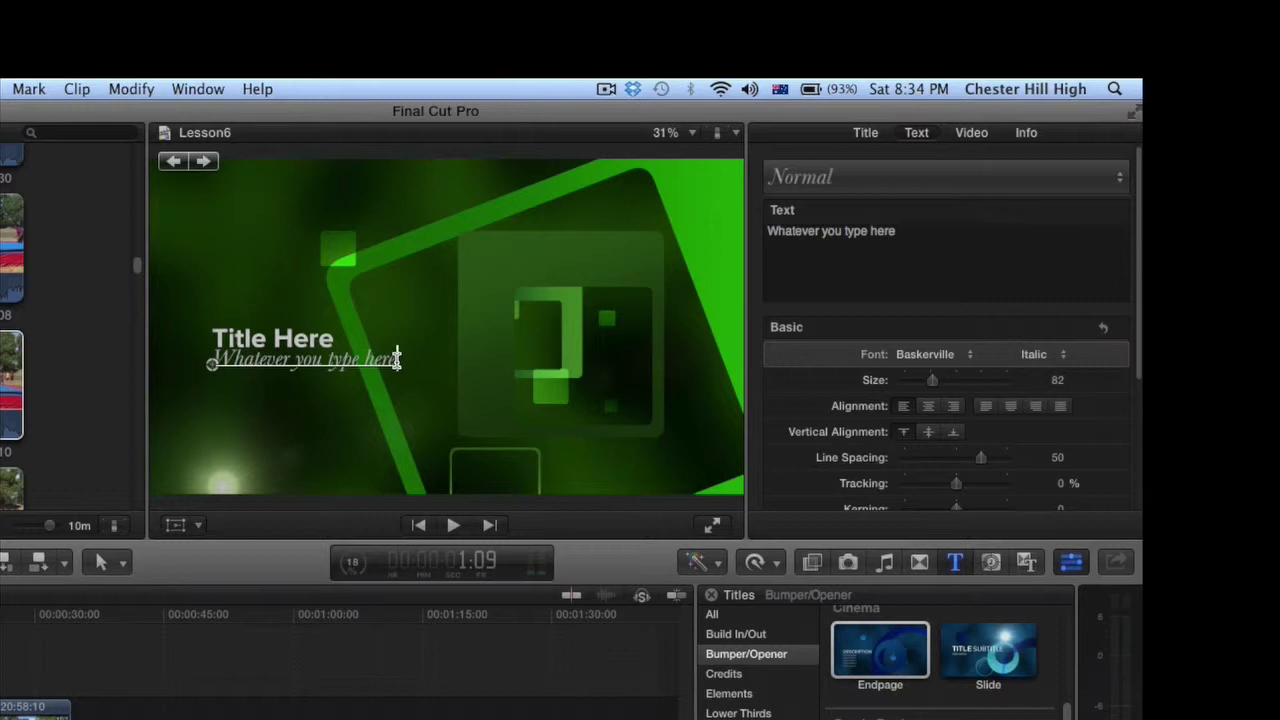
text(add more)
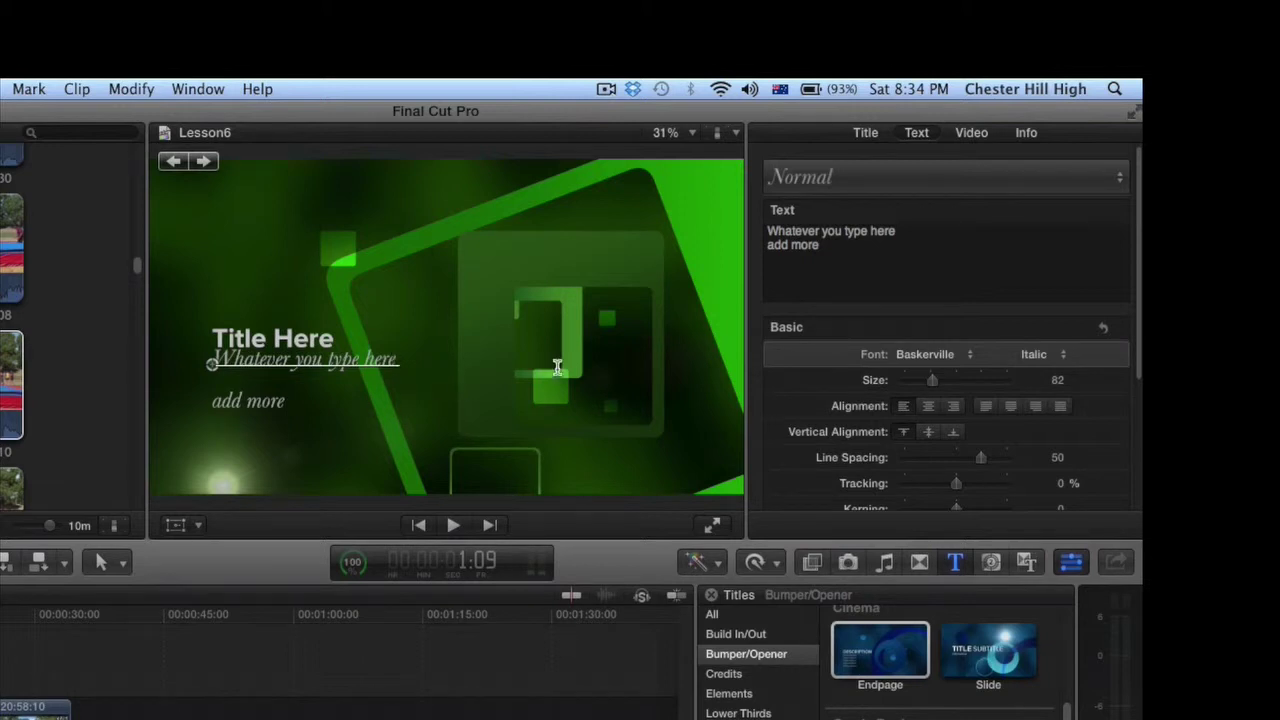
Step: Adjust the two-line text to line spacing 43, tracking 5.55%, kerning 0 and baseline -31
scroll(948, 449, down, 2)
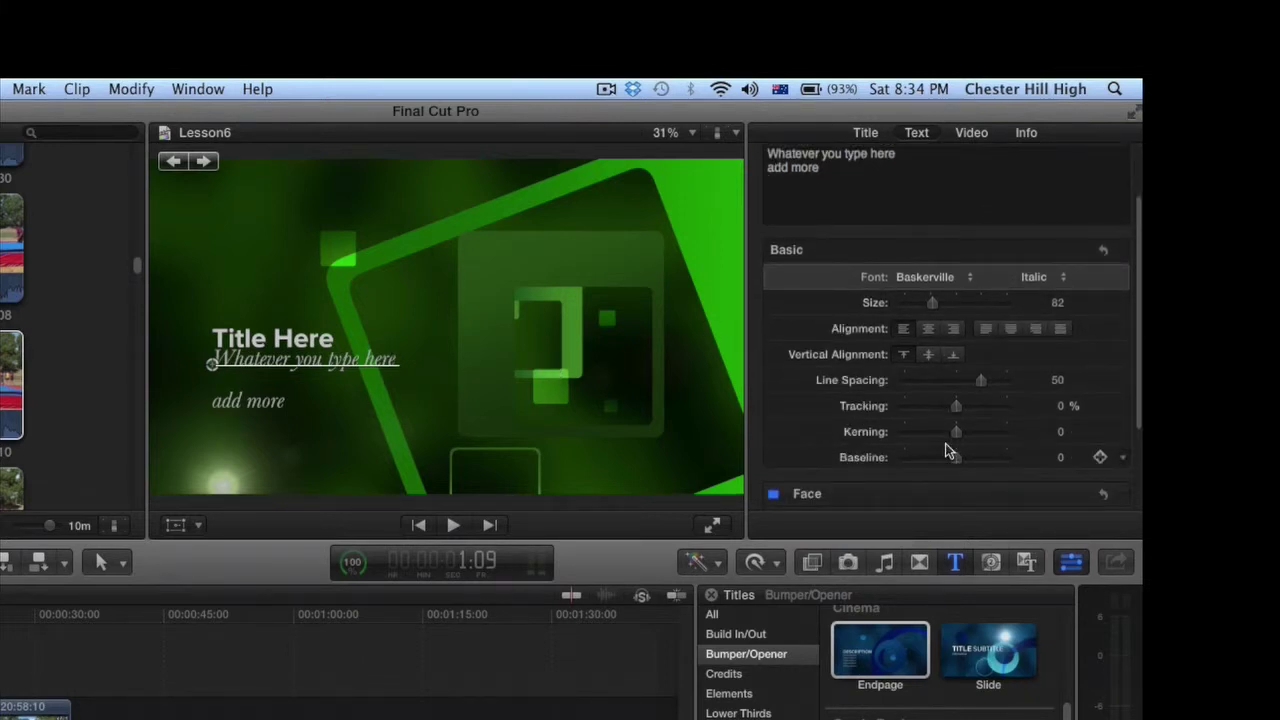
mouse_move(982, 380)
mouse_down()
mouse_move(937, 394)
mouse_move(978, 392)
mouse_move(957, 409)
mouse_move(990, 410)
mouse_move(963, 411)
mouse_move(956, 436)
mouse_move(977, 436)
mouse_move(950, 433)
mouse_up()
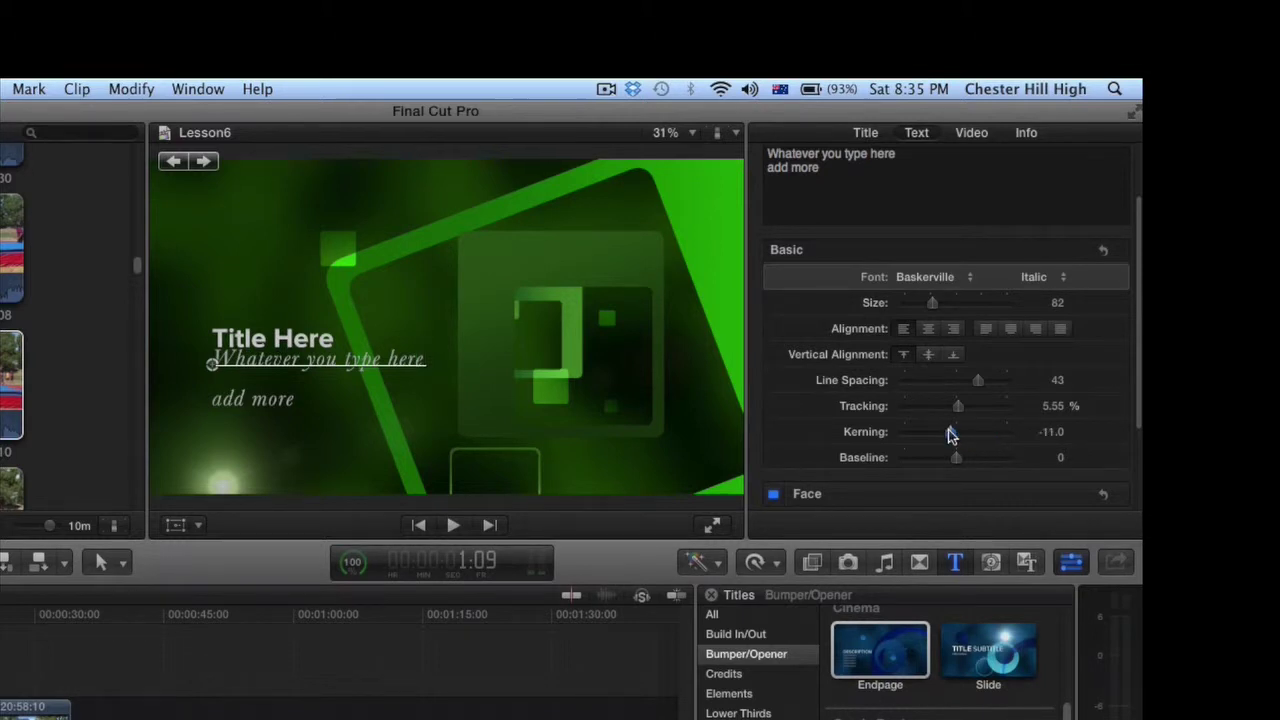
drag(428, 362, 203, 372)
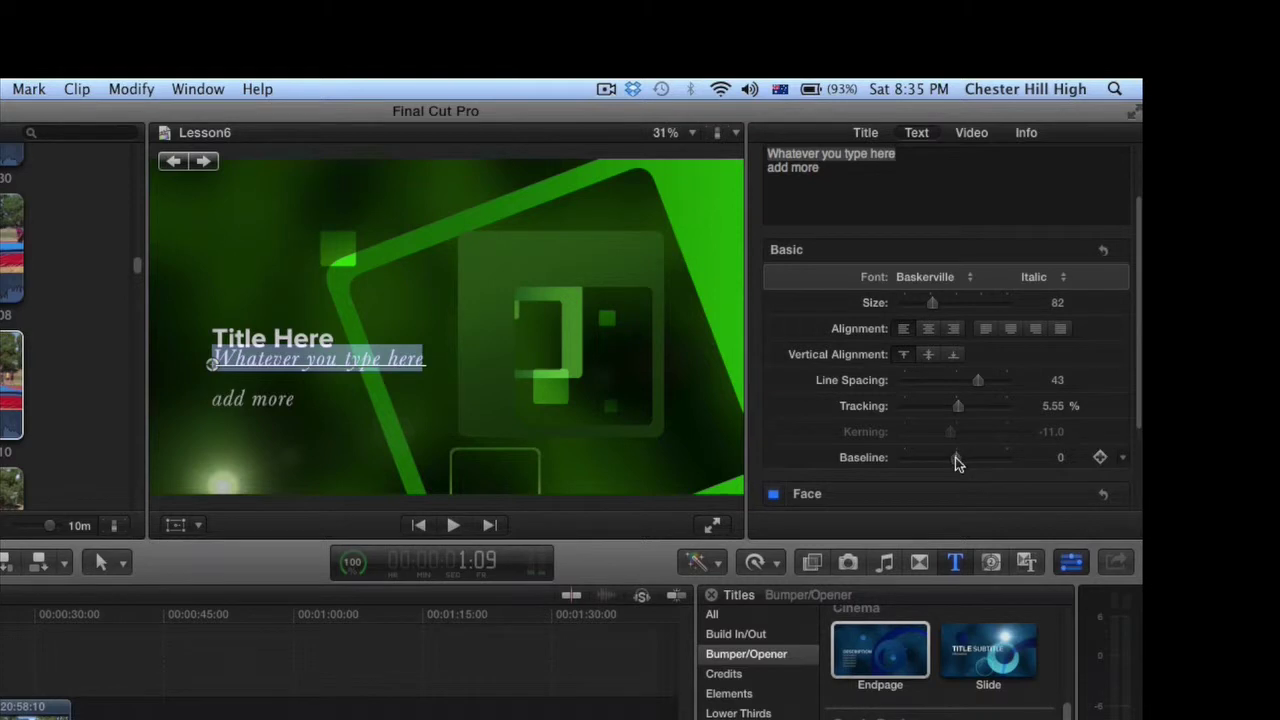
key(Right)
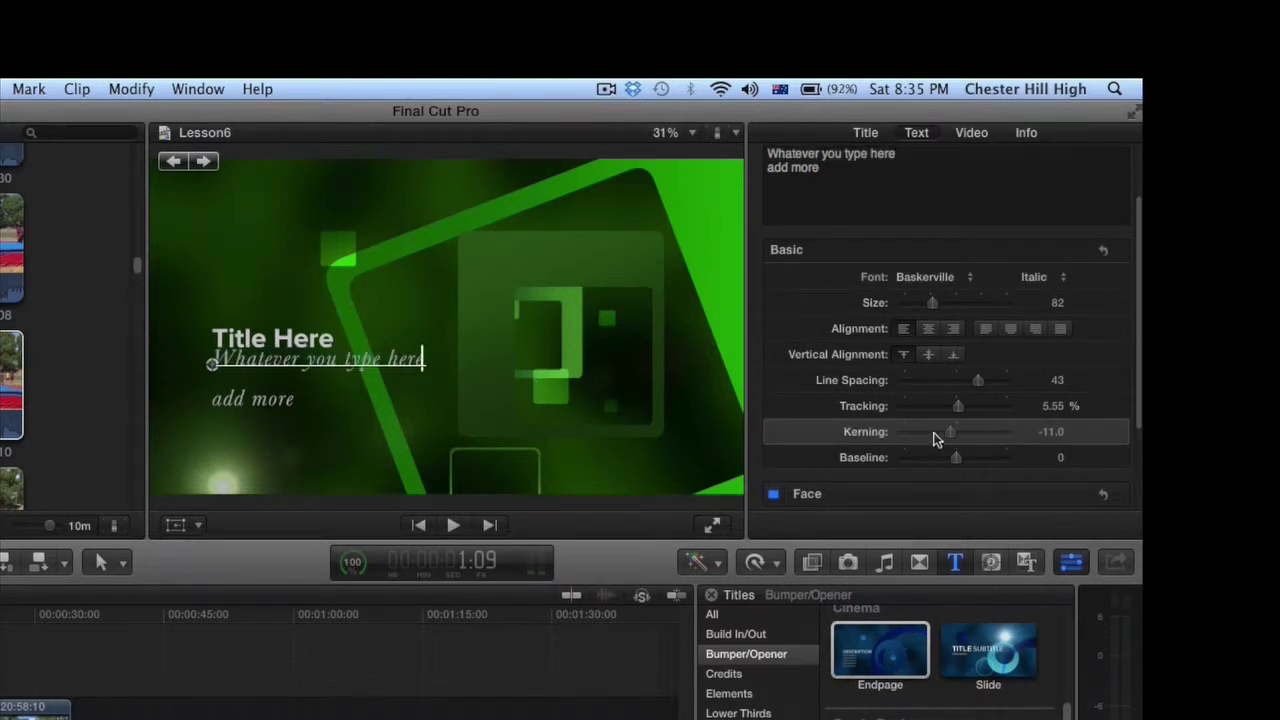
drag(952, 436, 983, 436)
mouse_move(952, 440)
mouse_down()
mouse_move(957, 456)
mouse_move(1031, 460)
mouse_move(943, 463)
mouse_up()
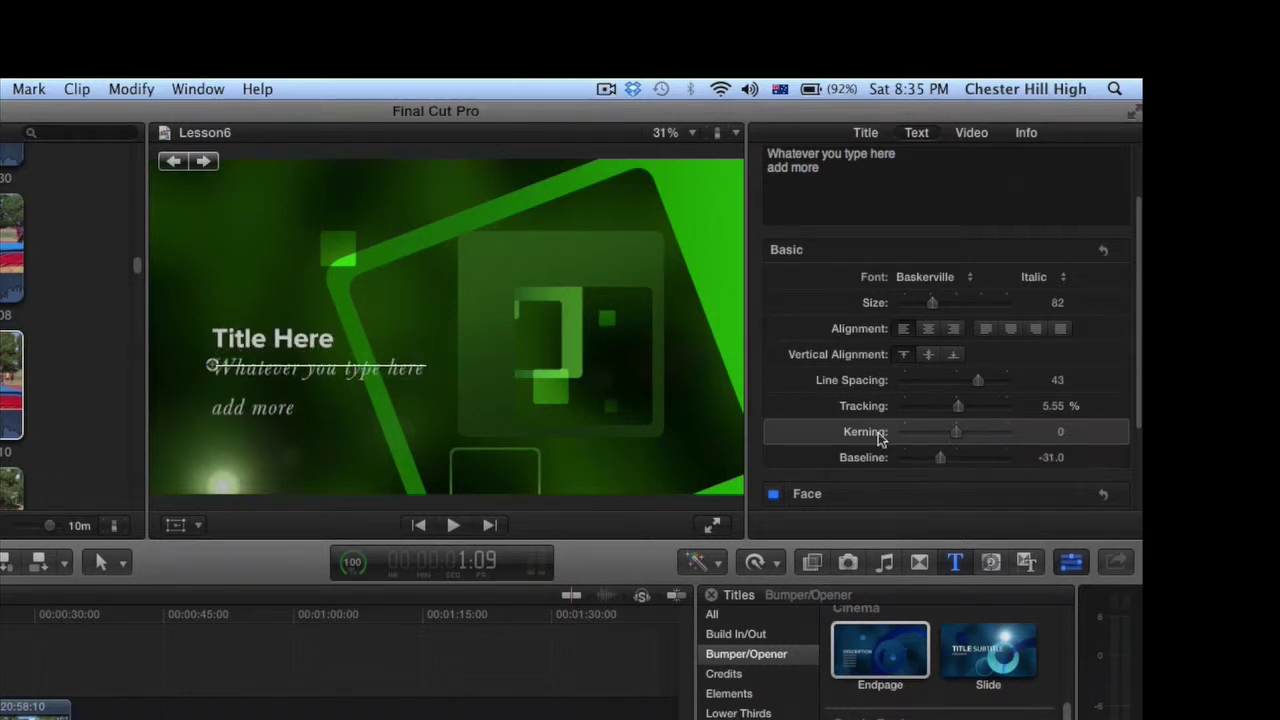
Step: Try yellow as the face color of the two-line text, and settle on bright pink
scroll(880, 437, down, 3)
click(917, 374)
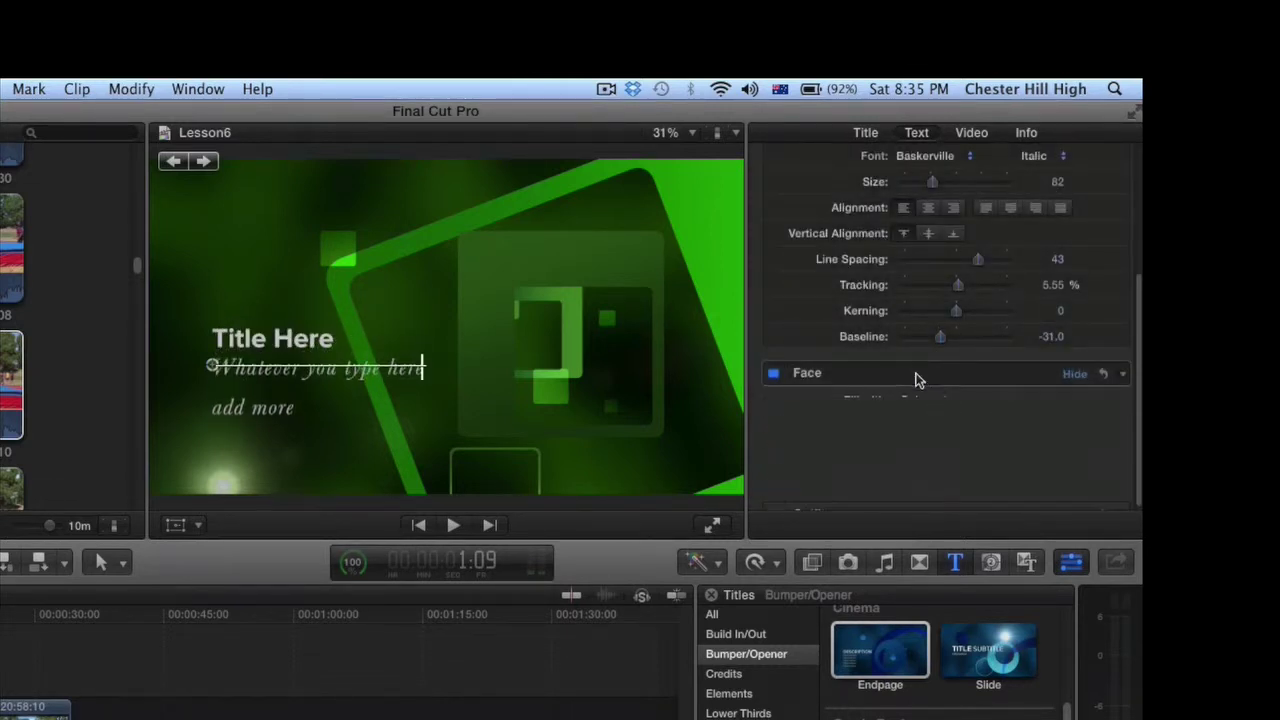
drag(940, 425, 1018, 458)
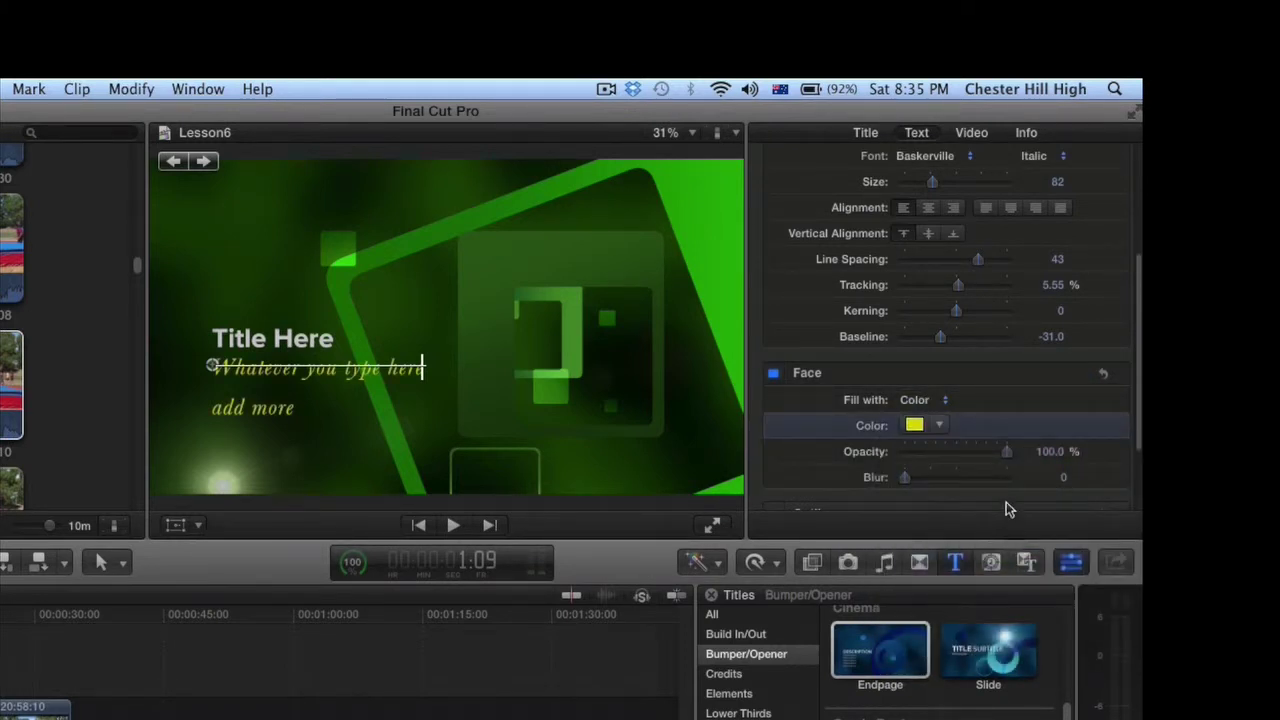
drag(943, 424, 988, 607)
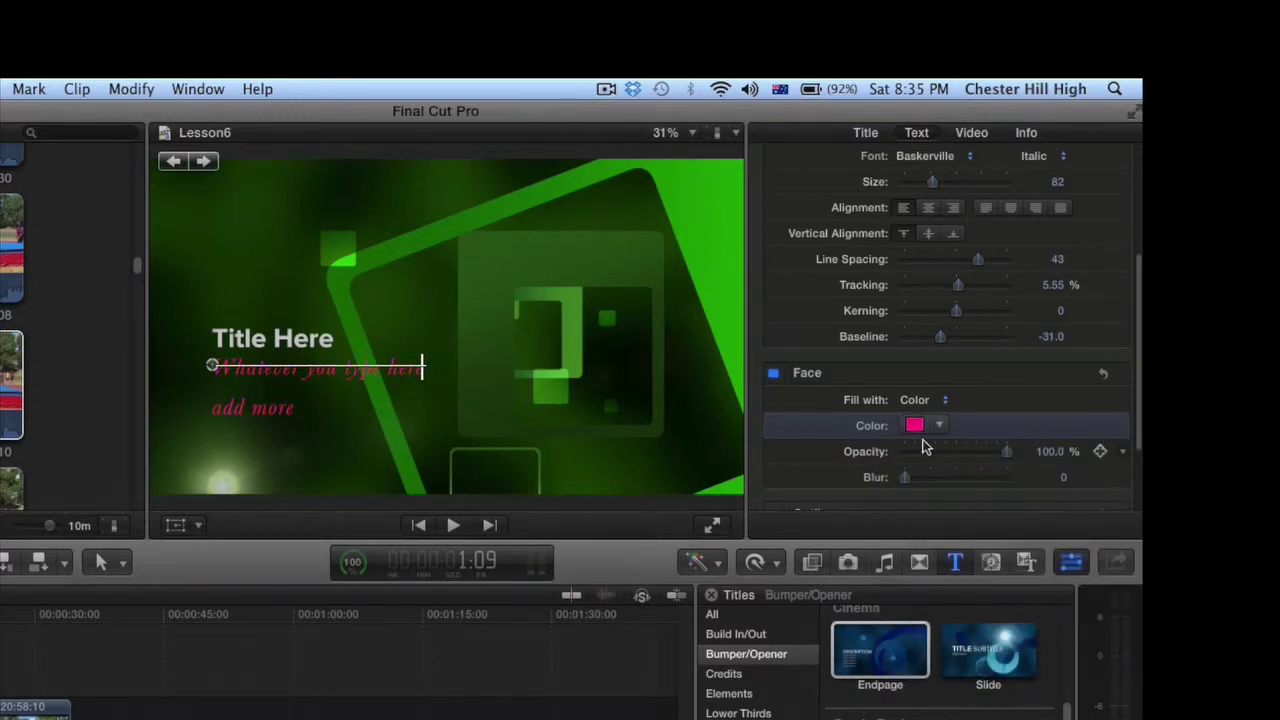
Step: Set the two-line text's face opacity to 98.76% and give it a black outline with blur 5.49 and width 15
mouse_move(1005, 455)
mouse_down()
mouse_move(914, 453)
mouse_move(1003, 451)
mouse_up()
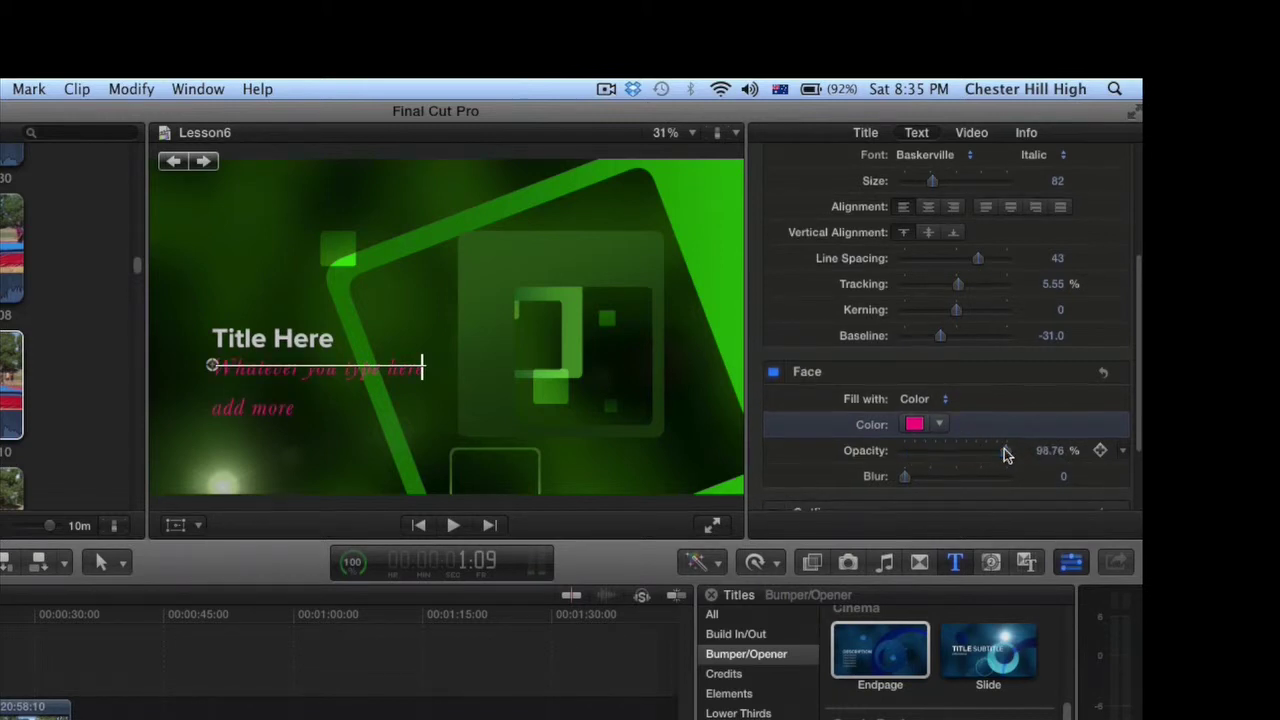
scroll(1003, 450, down, 3)
click(773, 411)
click(885, 413)
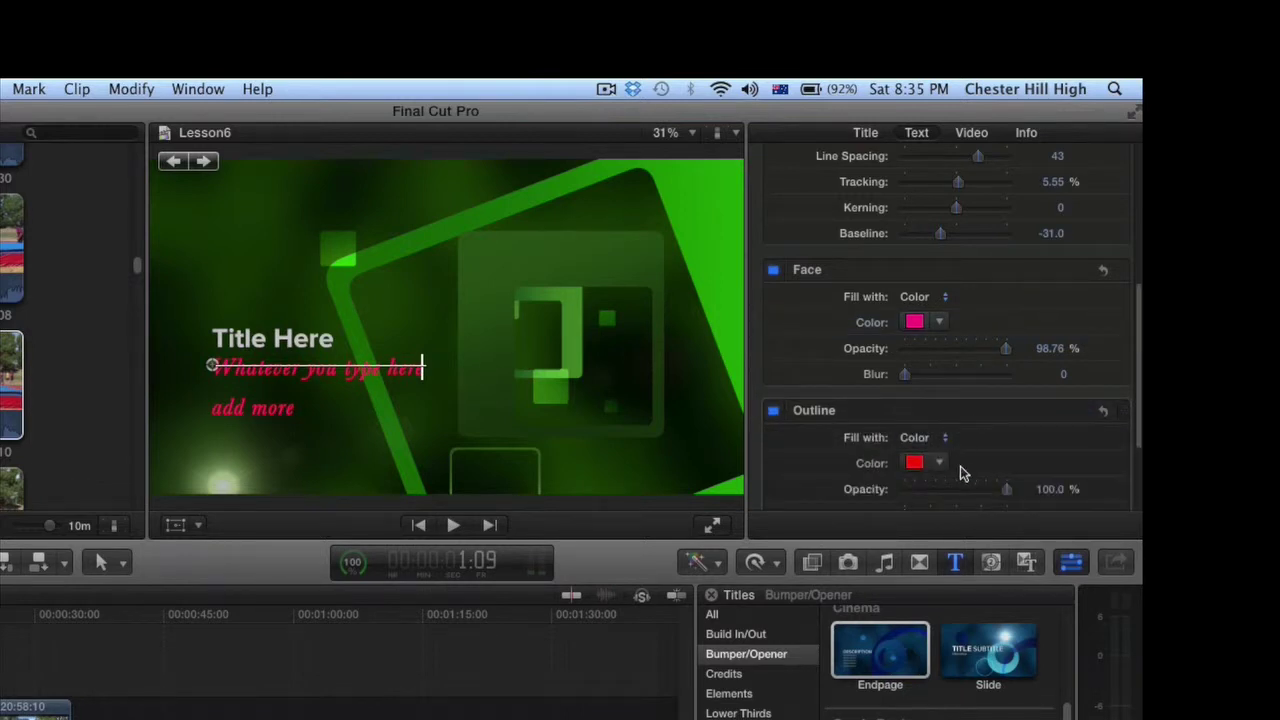
scroll(960, 466, down, 3)
drag(905, 387, 963, 389)
click(939, 334)
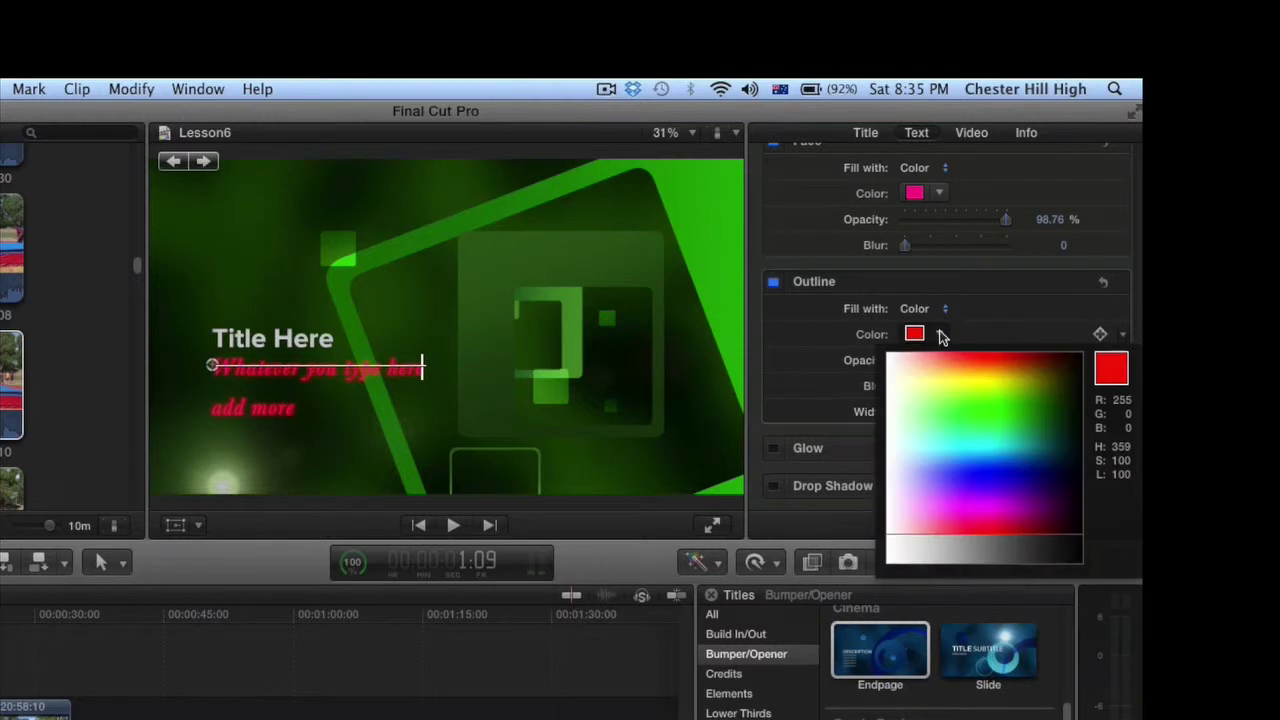
click(1078, 366)
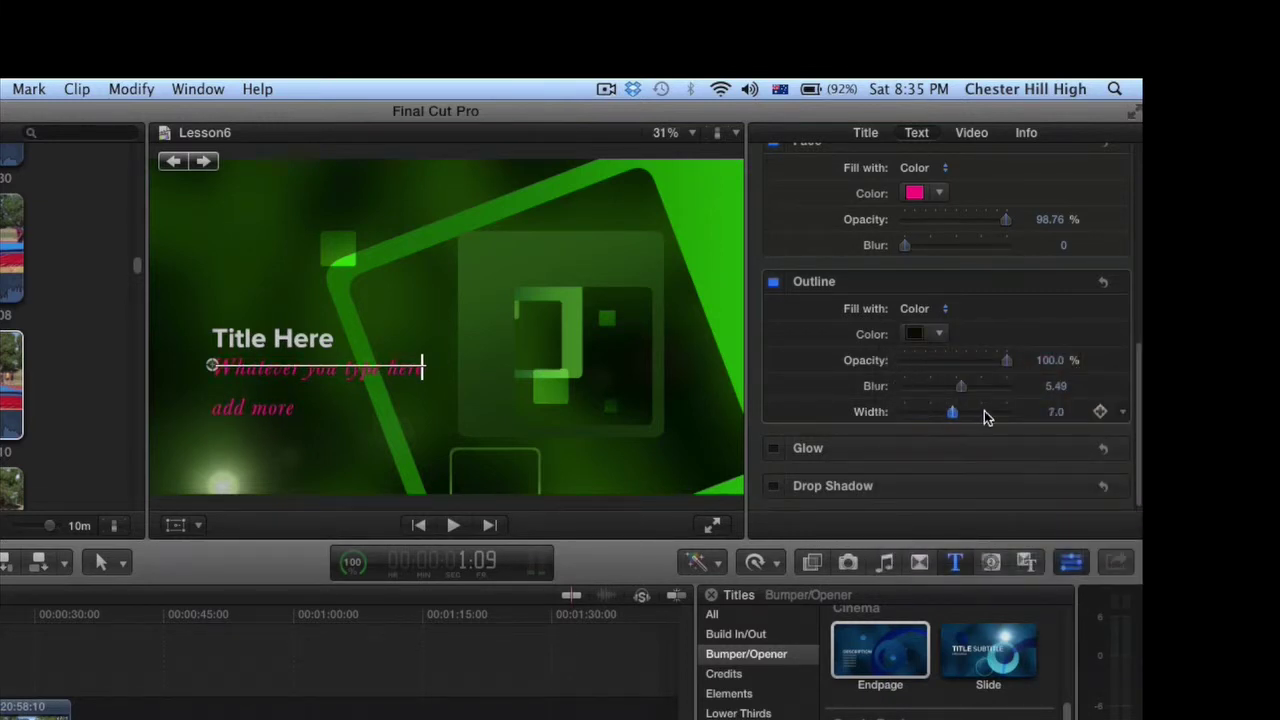
drag(980, 412, 1036, 416)
Step: Enable a yellow glow on the two-line text and set its radius to 0
click(775, 451)
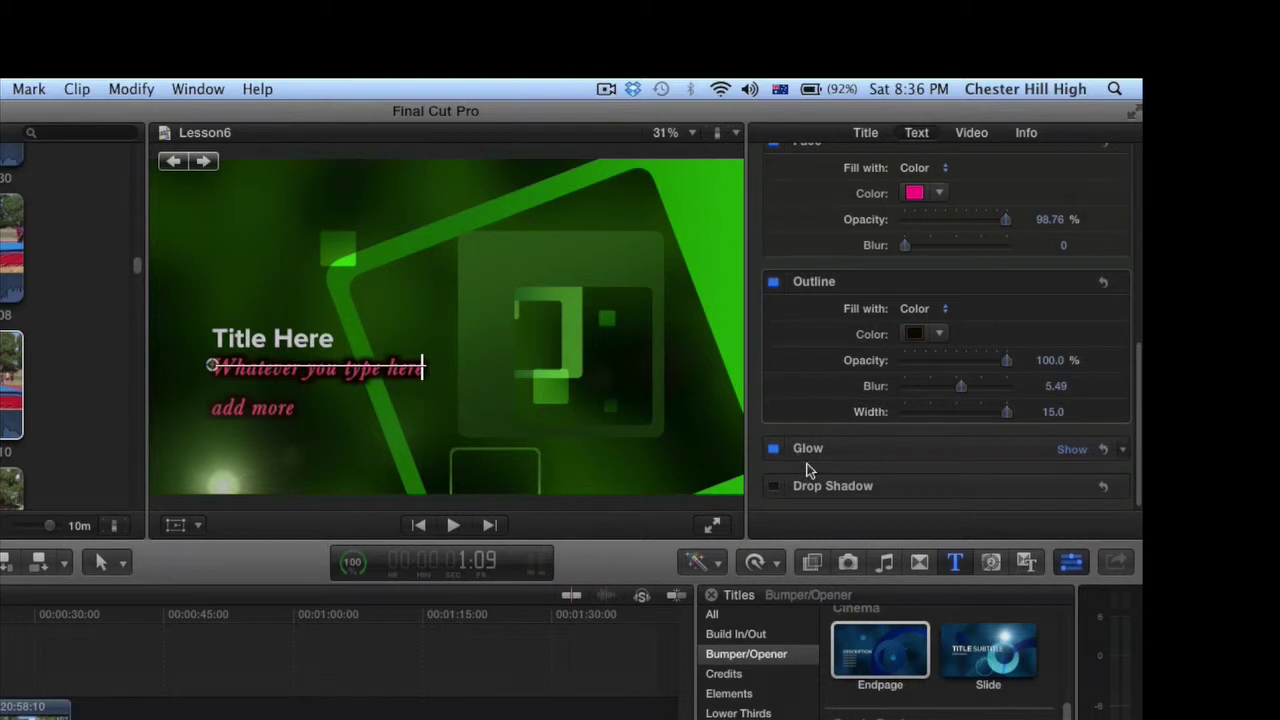
click(852, 454)
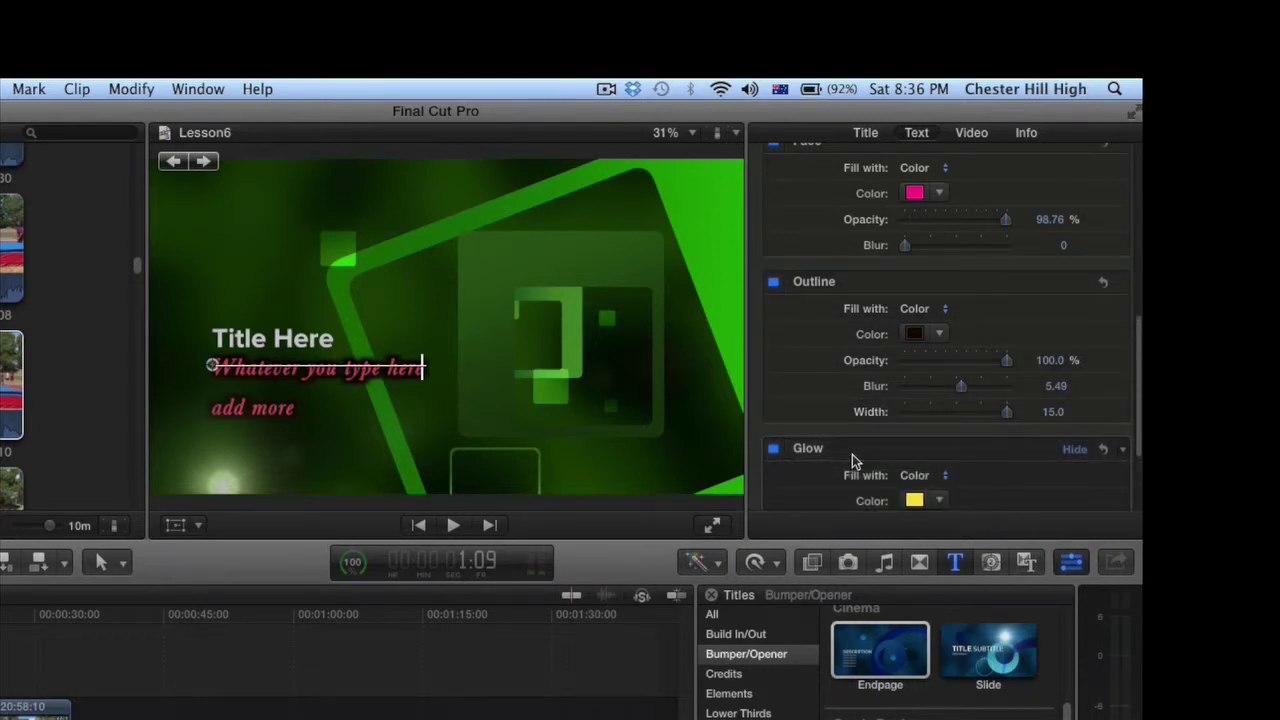
scroll(852, 454, down, 3)
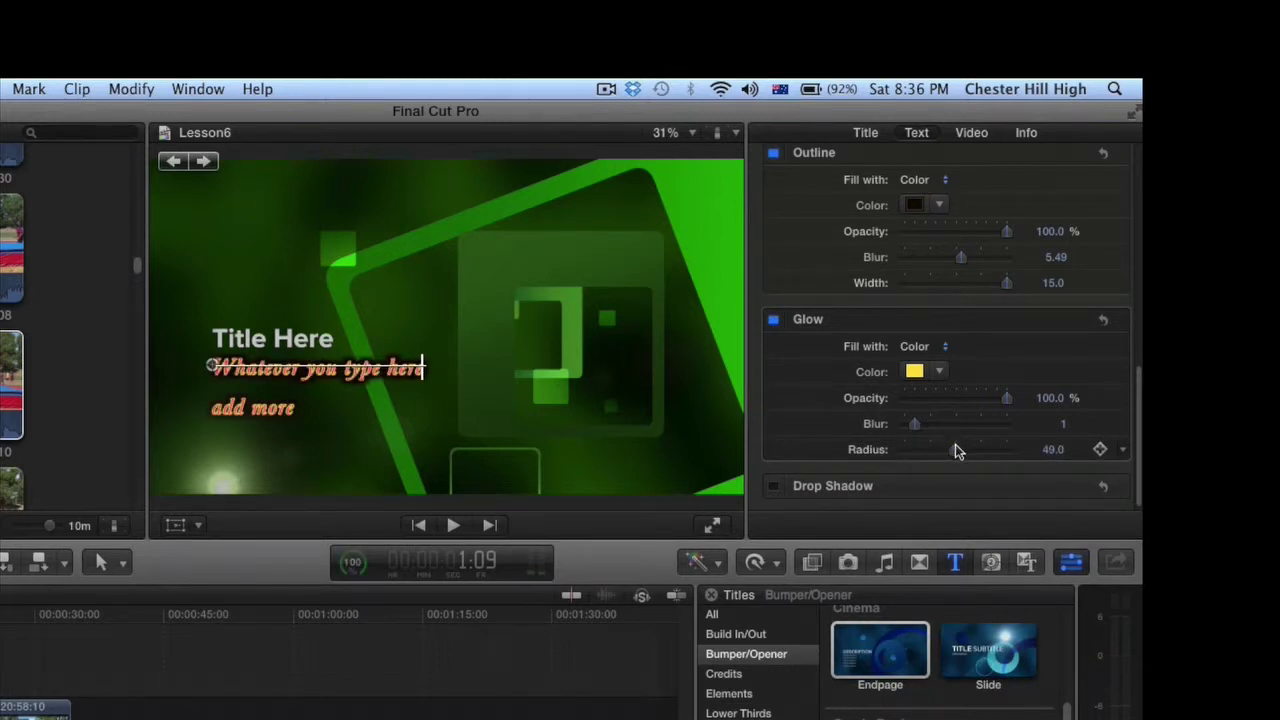
drag(955, 449, 898, 452)
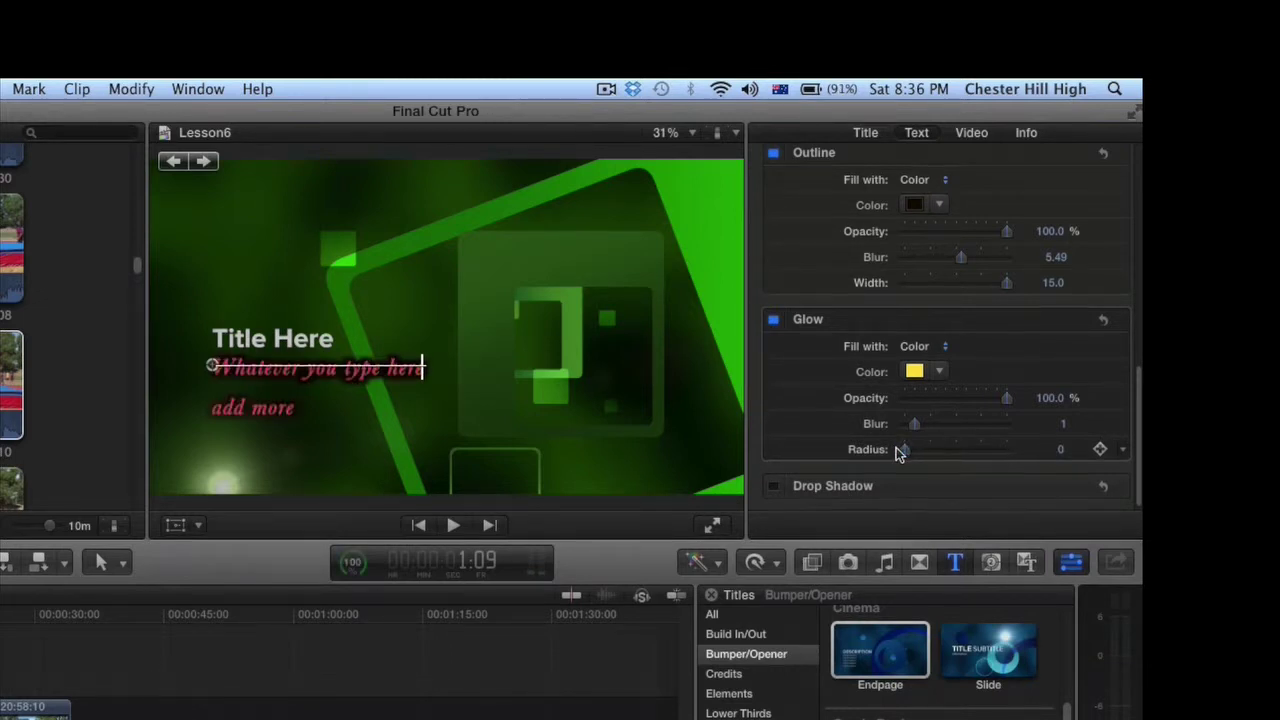
Step: Enable a black drop shadow on the two-line text with 100% opacity and a distance of 47
scroll(894, 451, down, 2)
click(774, 488)
scroll(890, 460, down, 2)
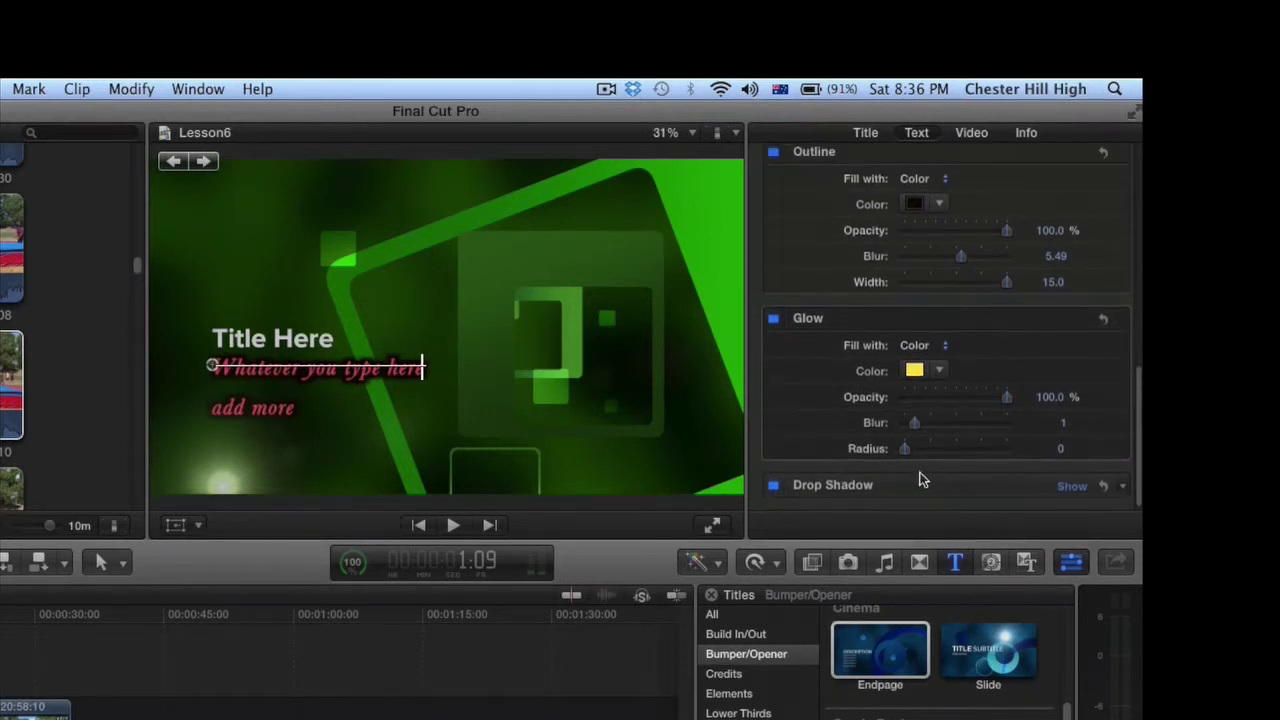
scroll(921, 485, down, 2)
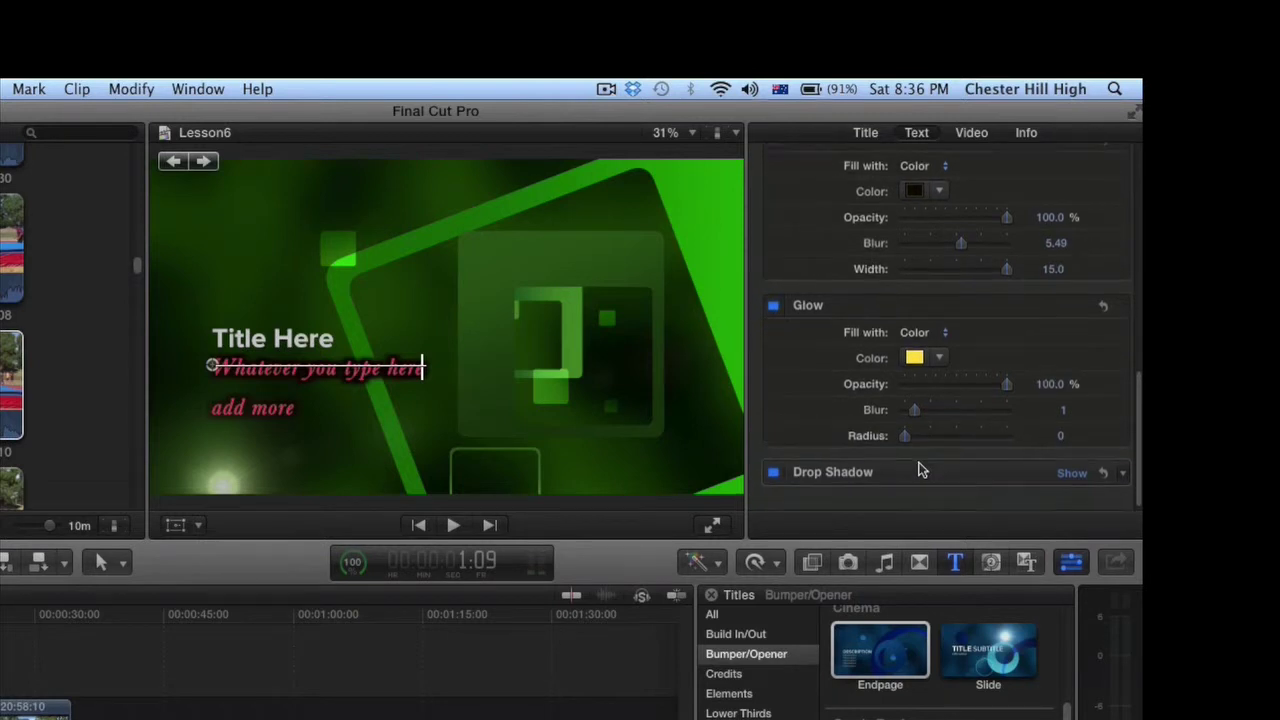
click(921, 481)
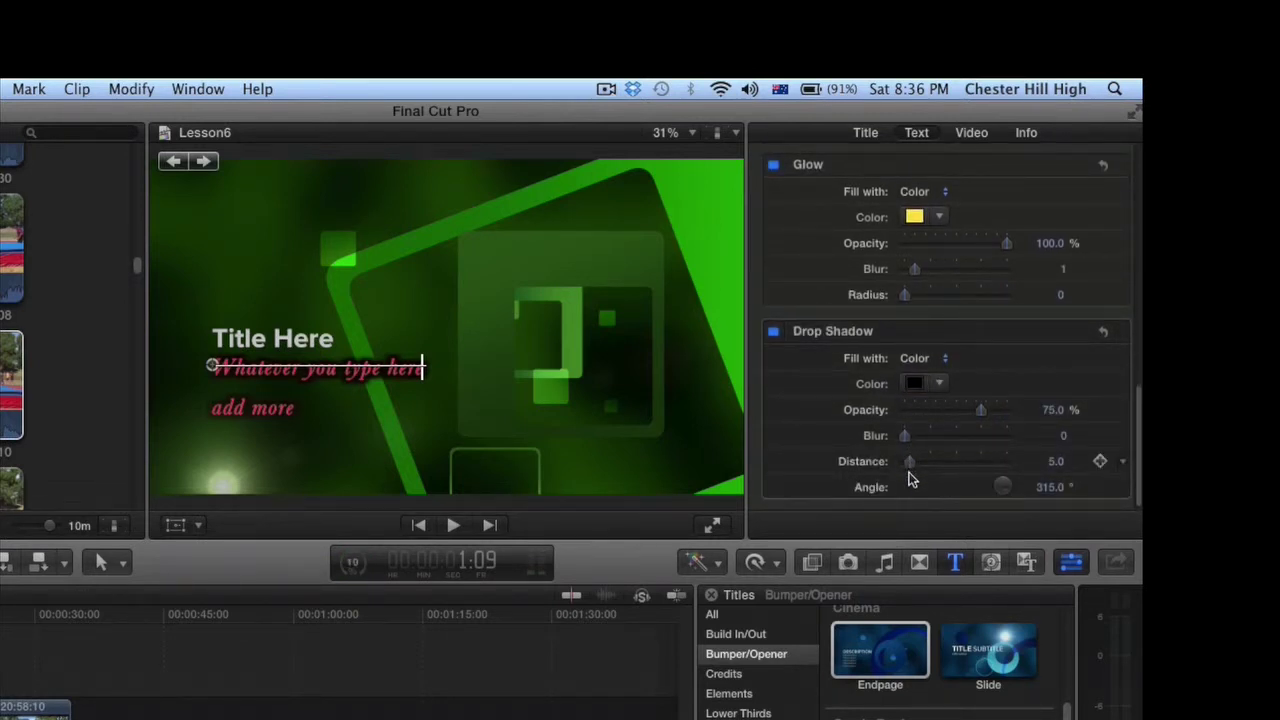
click(952, 462)
click(937, 383)
click(1068, 424)
click(1078, 435)
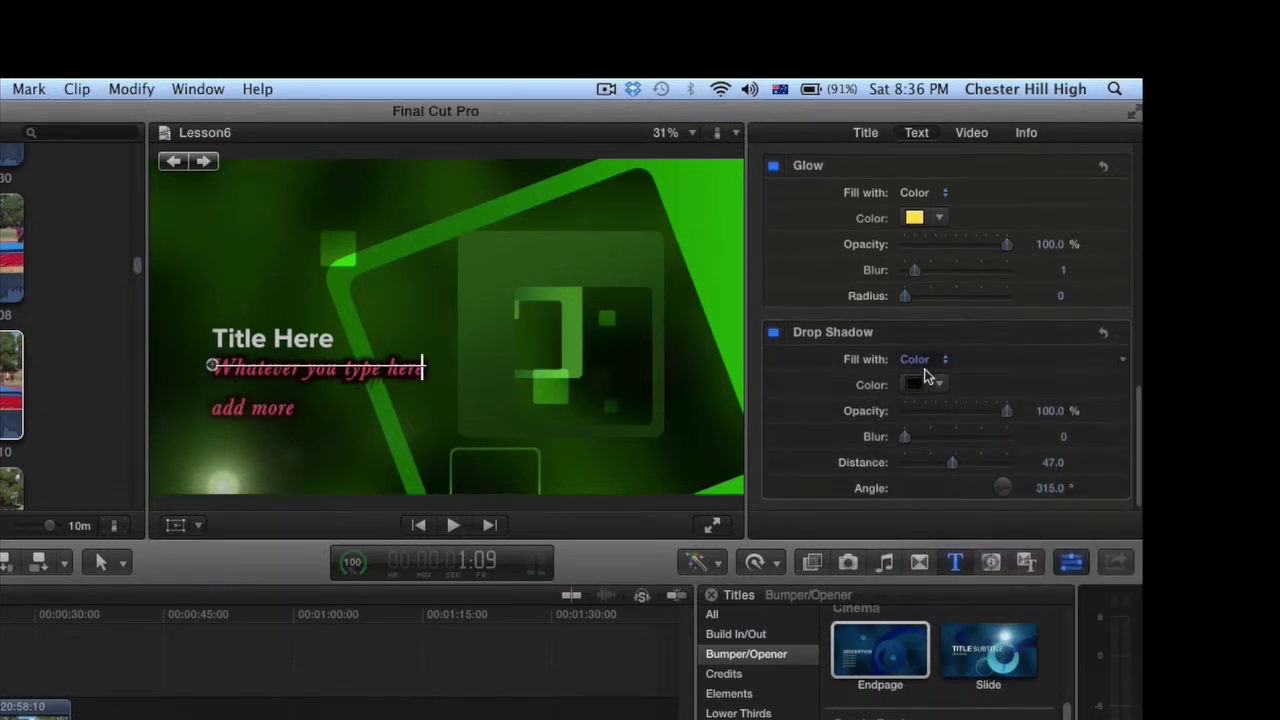
Step: Open the Endpage title's Correction 1 color adjustment and shift the global color to 102° at 2%
scroll(929, 375, up, 15)
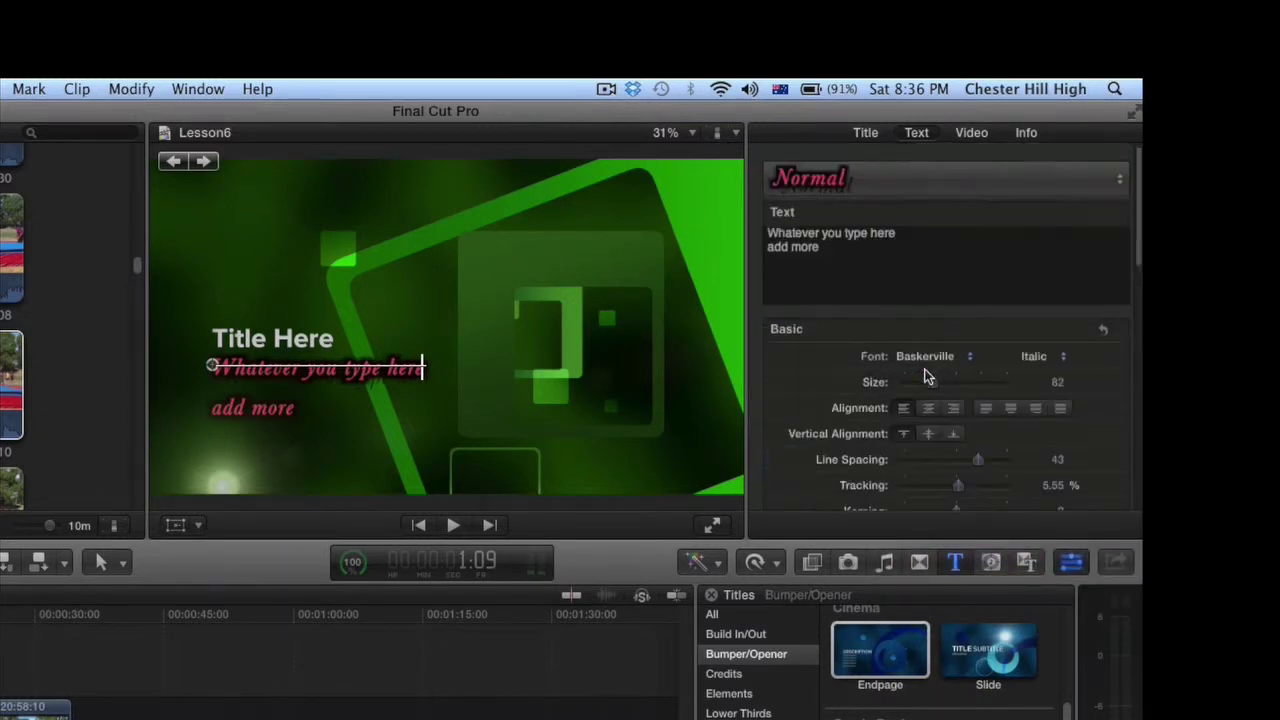
click(979, 137)
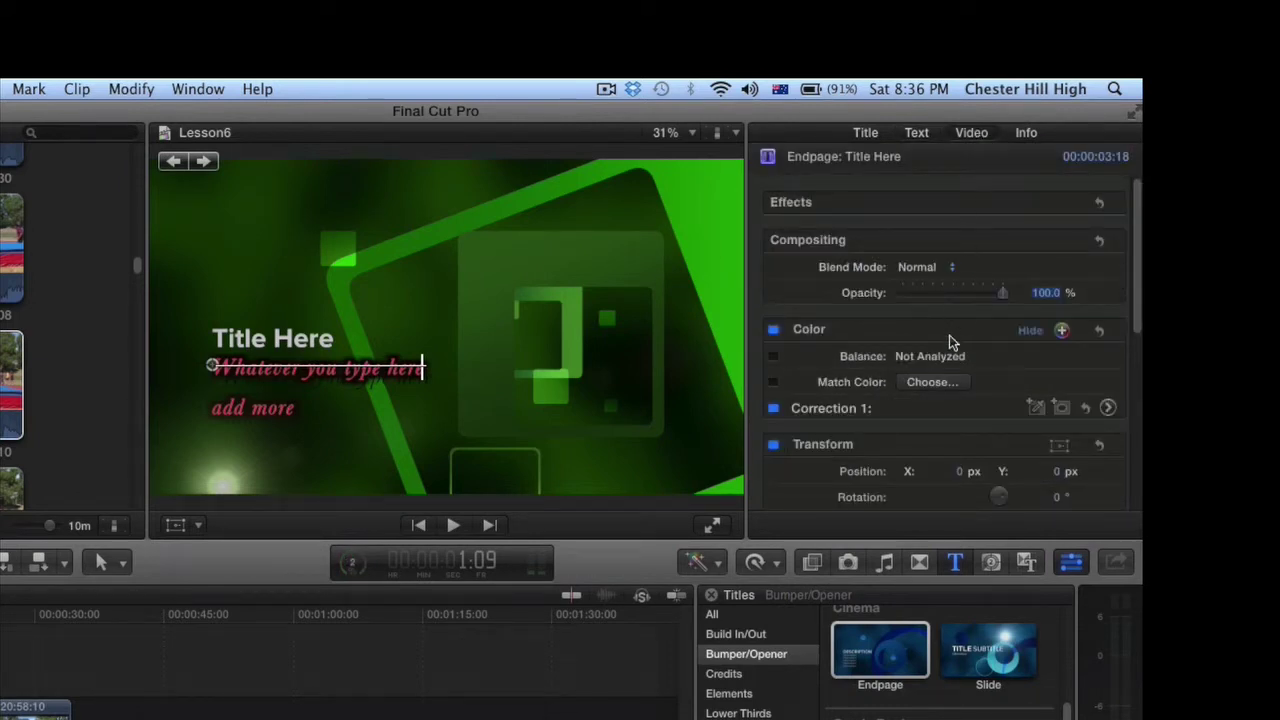
click(1108, 408)
click(877, 331)
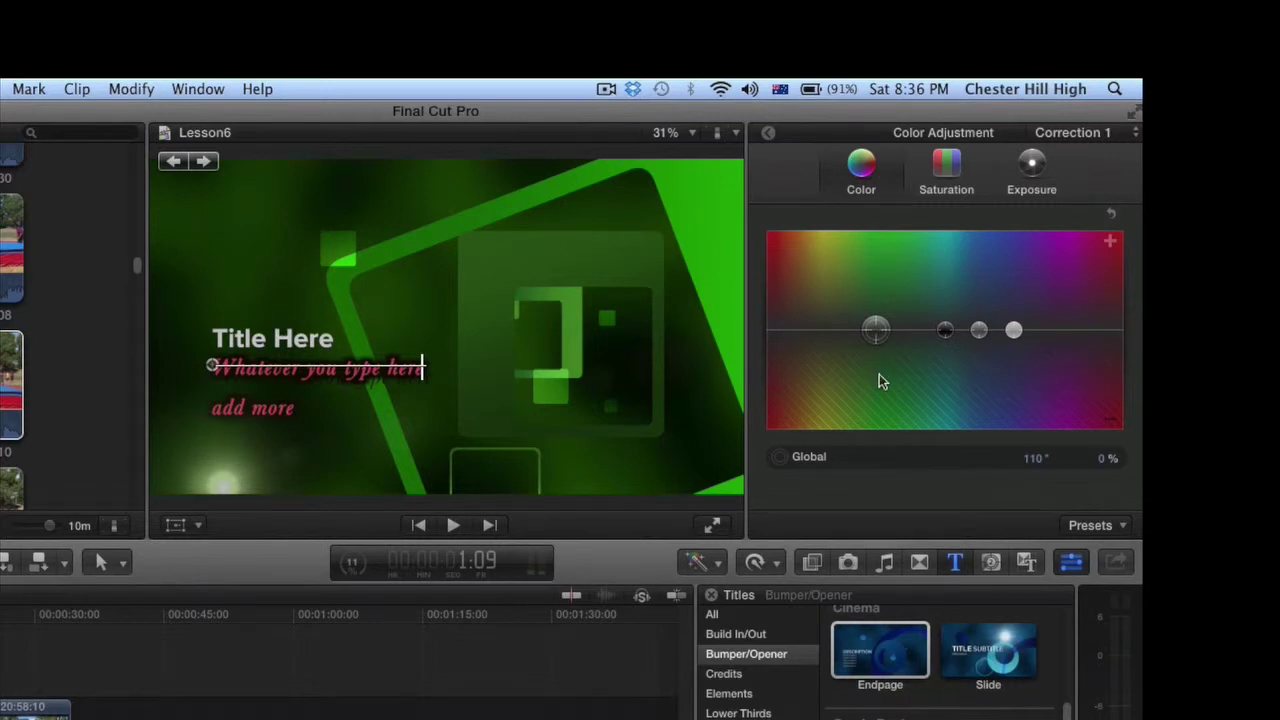
mouse_move(876, 330)
mouse_down()
mouse_move(898, 288)
mouse_move(872, 343)
mouse_move(870, 331)
mouse_up()
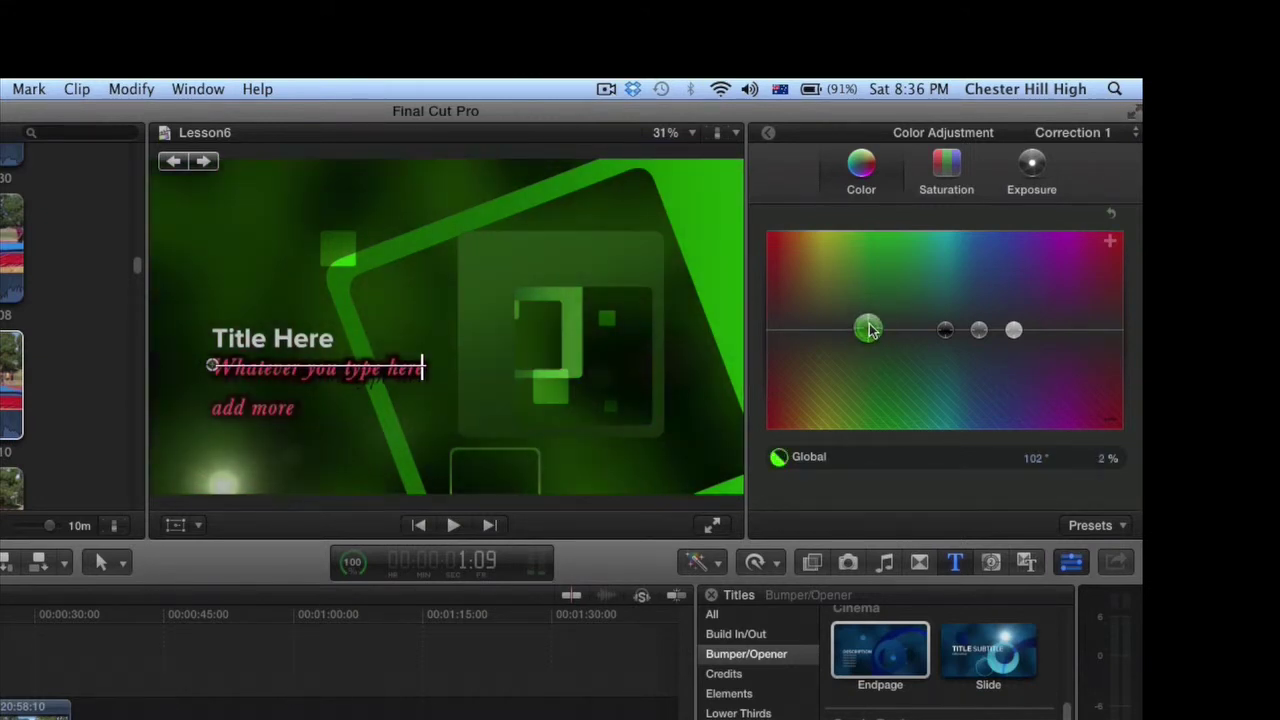
Step: Try cyan shadows and blue midtones in Correction 1, restore both to neutral strength, and shift the highlights to 267° at 1%
drag(952, 327, 947, 273)
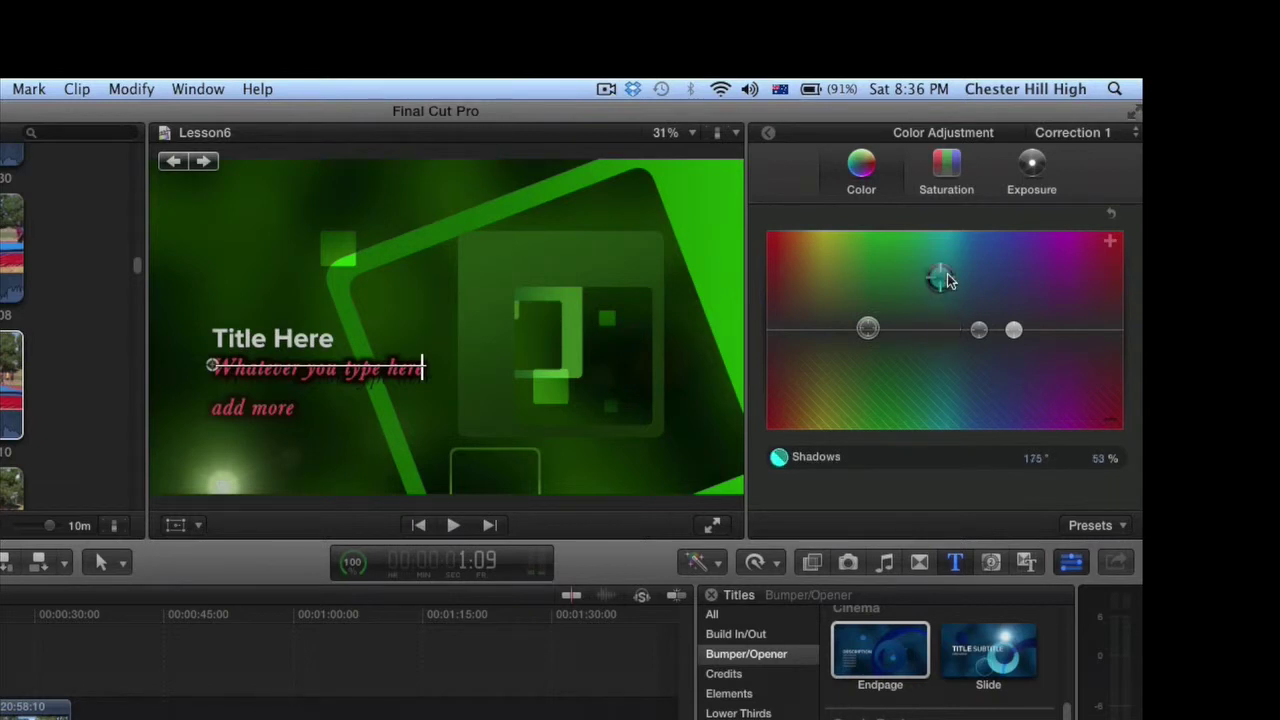
drag(947, 285, 1015, 254)
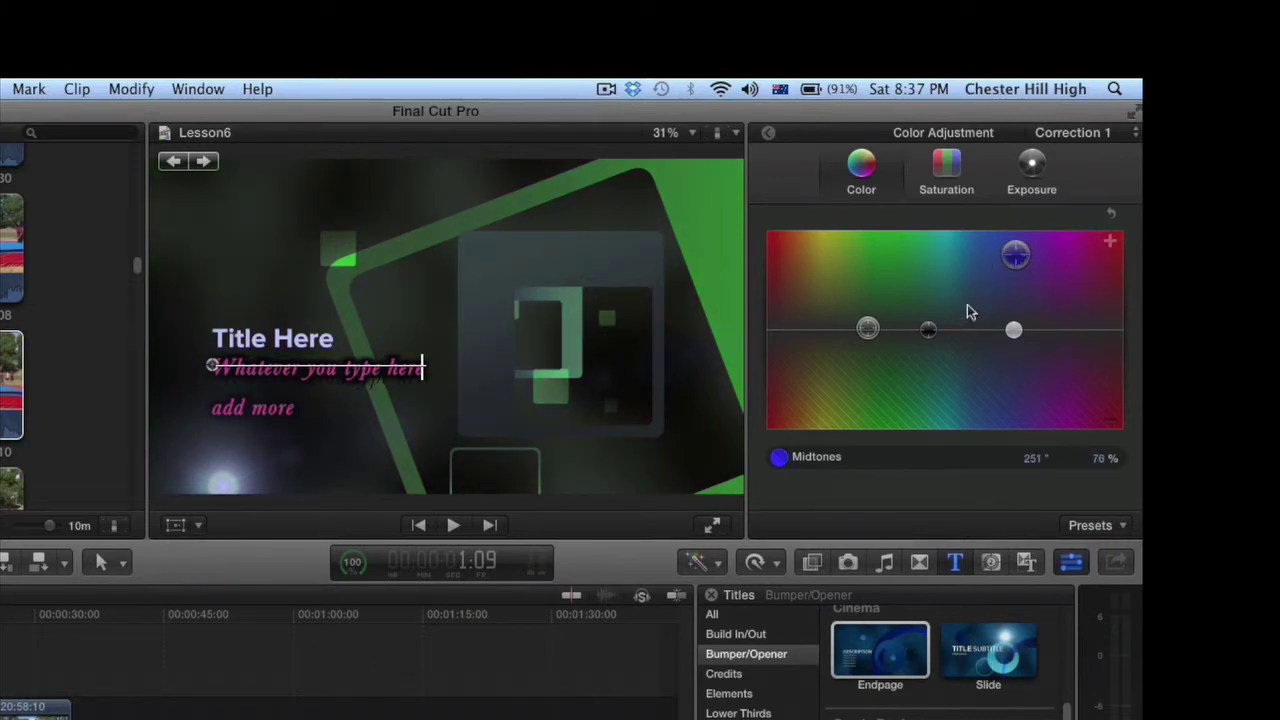
drag(963, 328, 1035, 334)
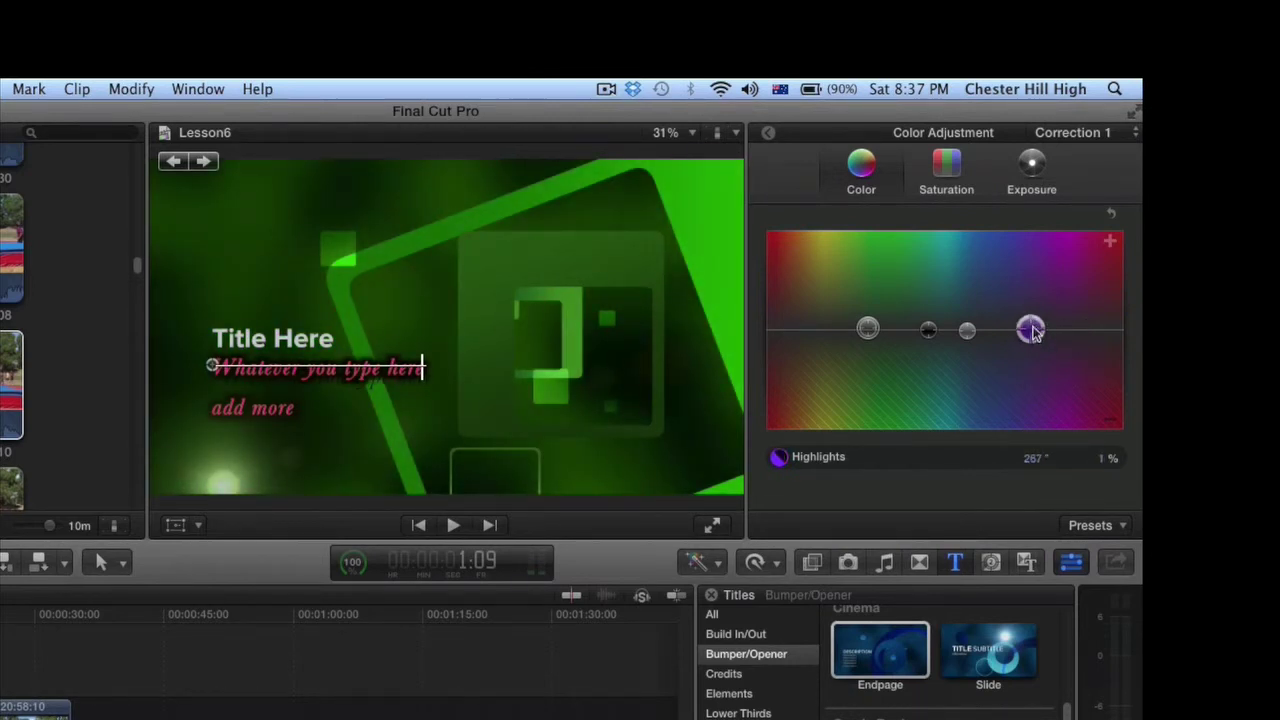
Step: Examine the saturation and exposure adjustments of Correction 1, and leave the Endpage title deselected
click(958, 182)
click(1031, 166)
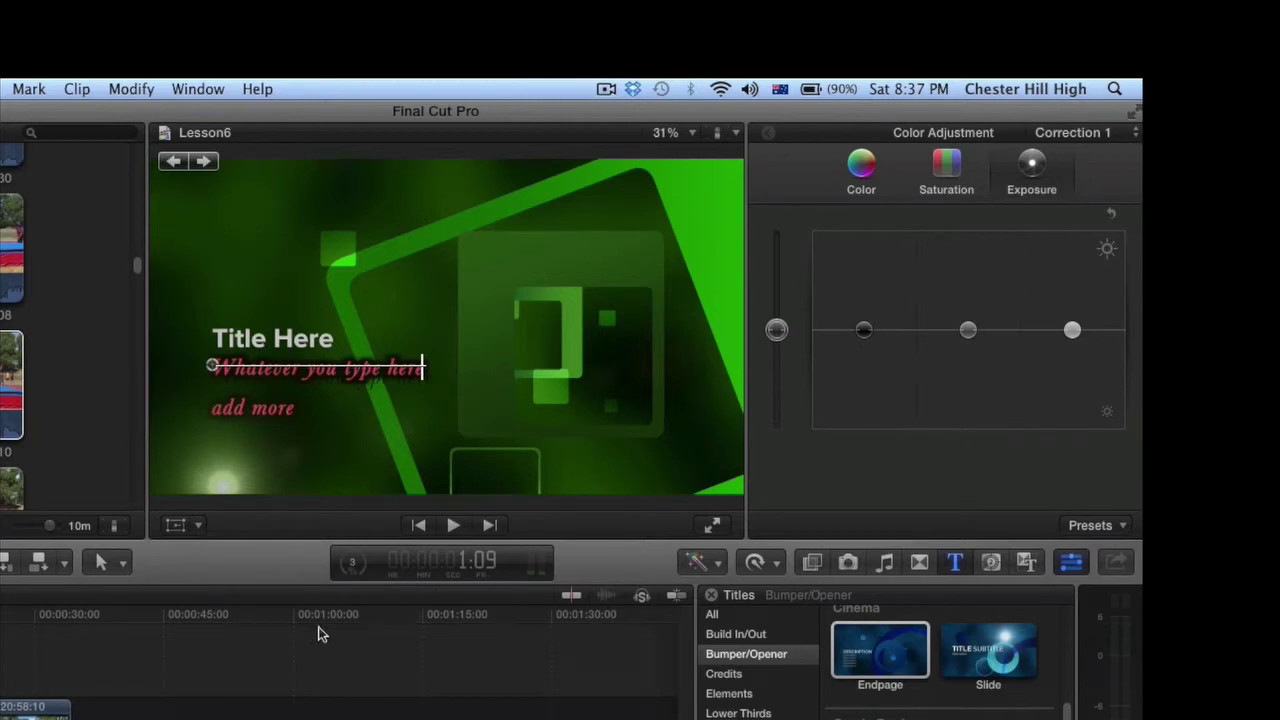
click(238, 658)
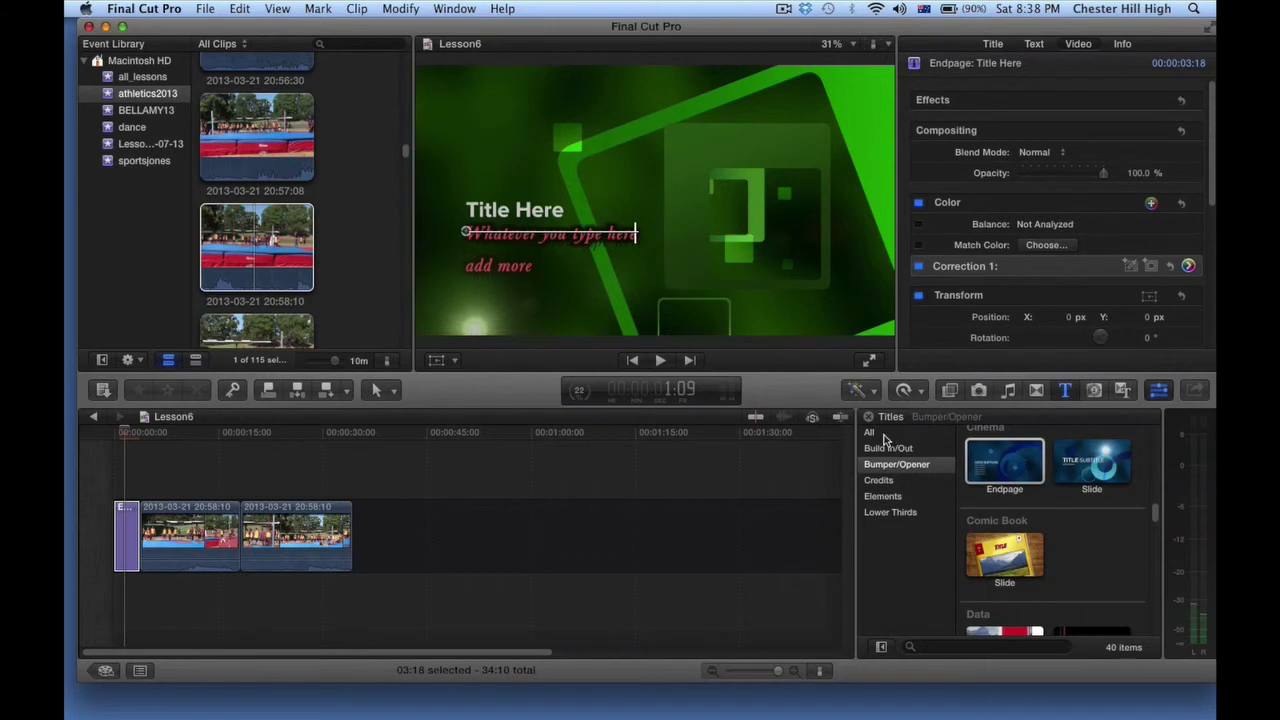
key(Escape)
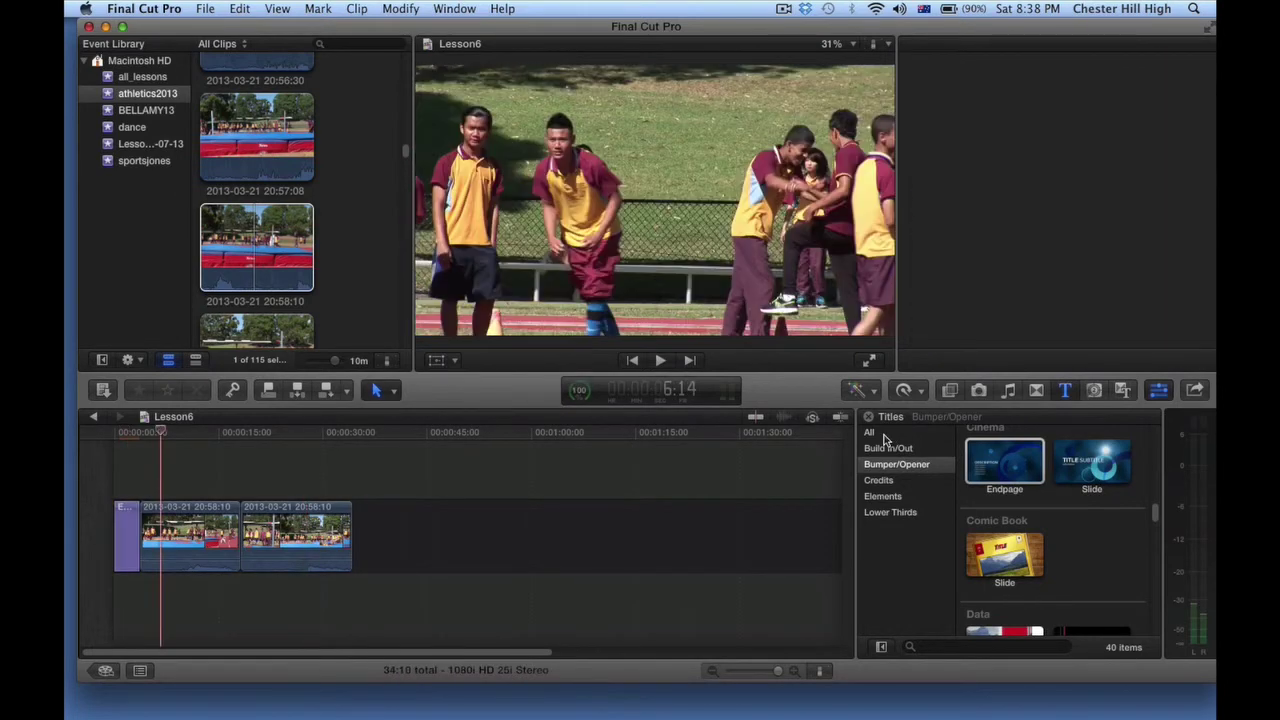
Step: Browse all titles and add the Scrolling title after the last clip in the Lesson6 timeline
click(880, 434)
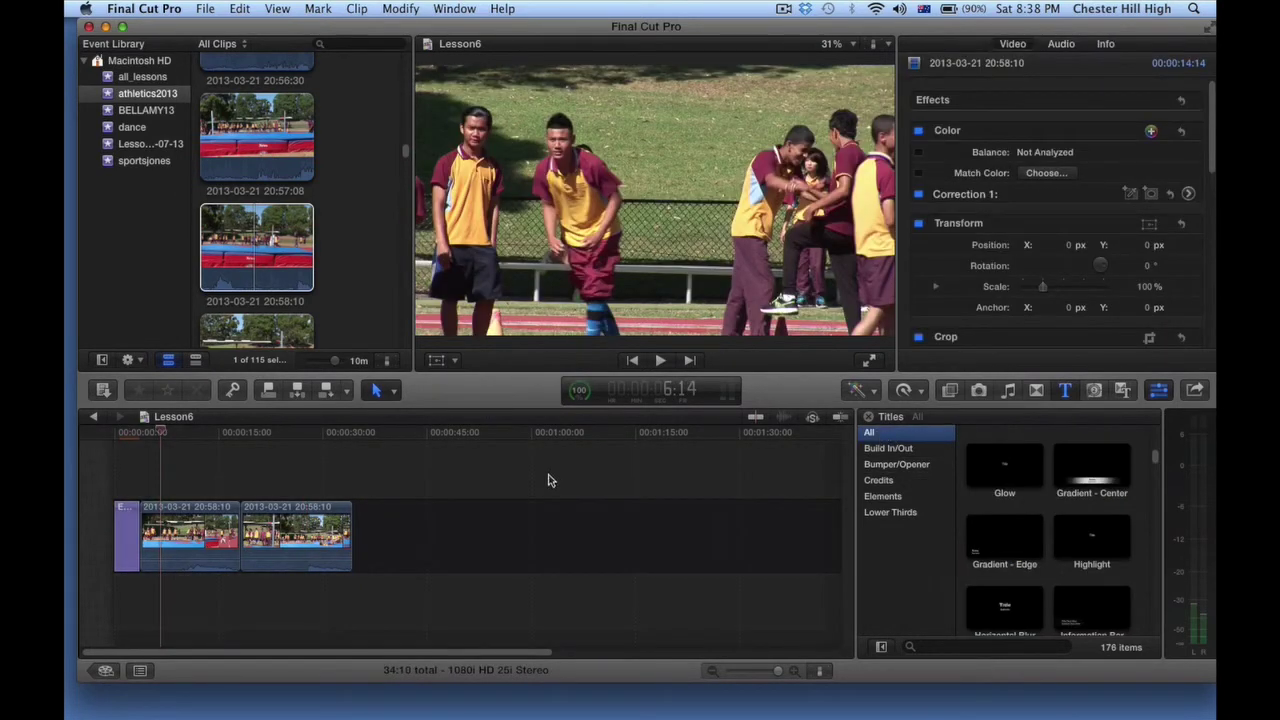
click(353, 432)
mouse_move(353, 432)
mouse_down()
mouse_move(334, 432)
mouse_move(351, 432)
mouse_up()
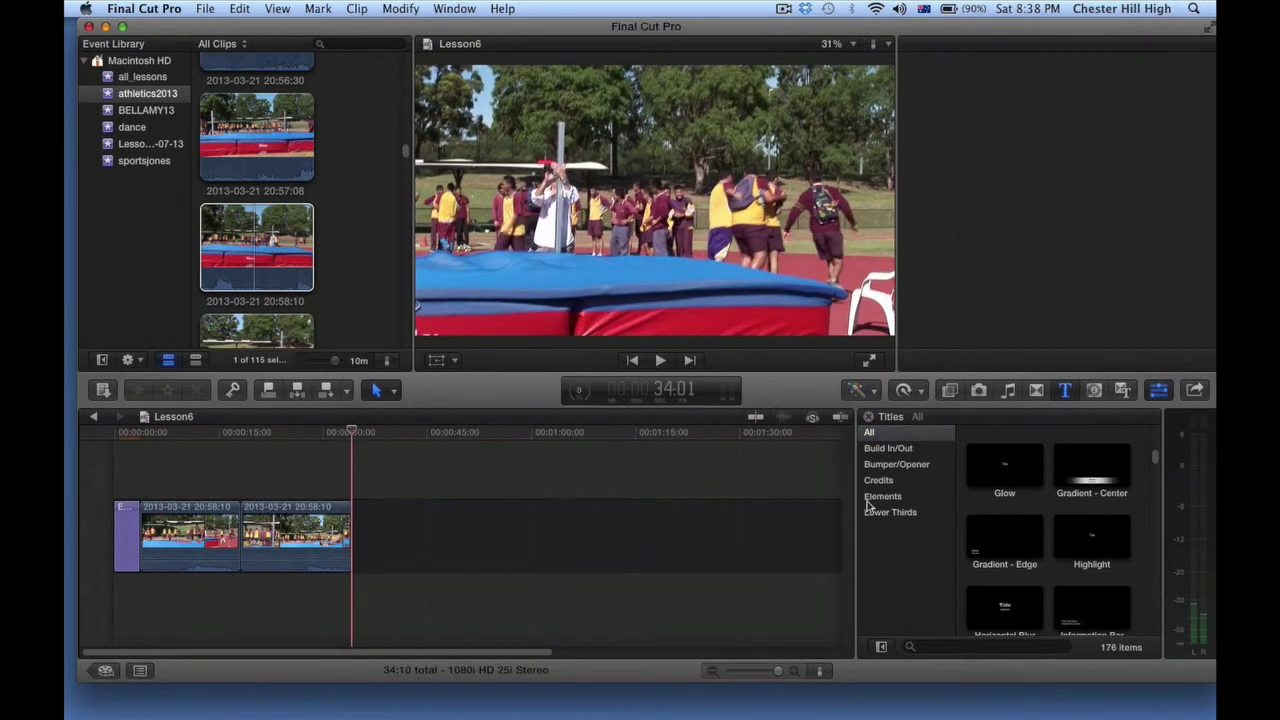
scroll(1010, 506, down, 2)
scroll(1010, 512, down, 10)
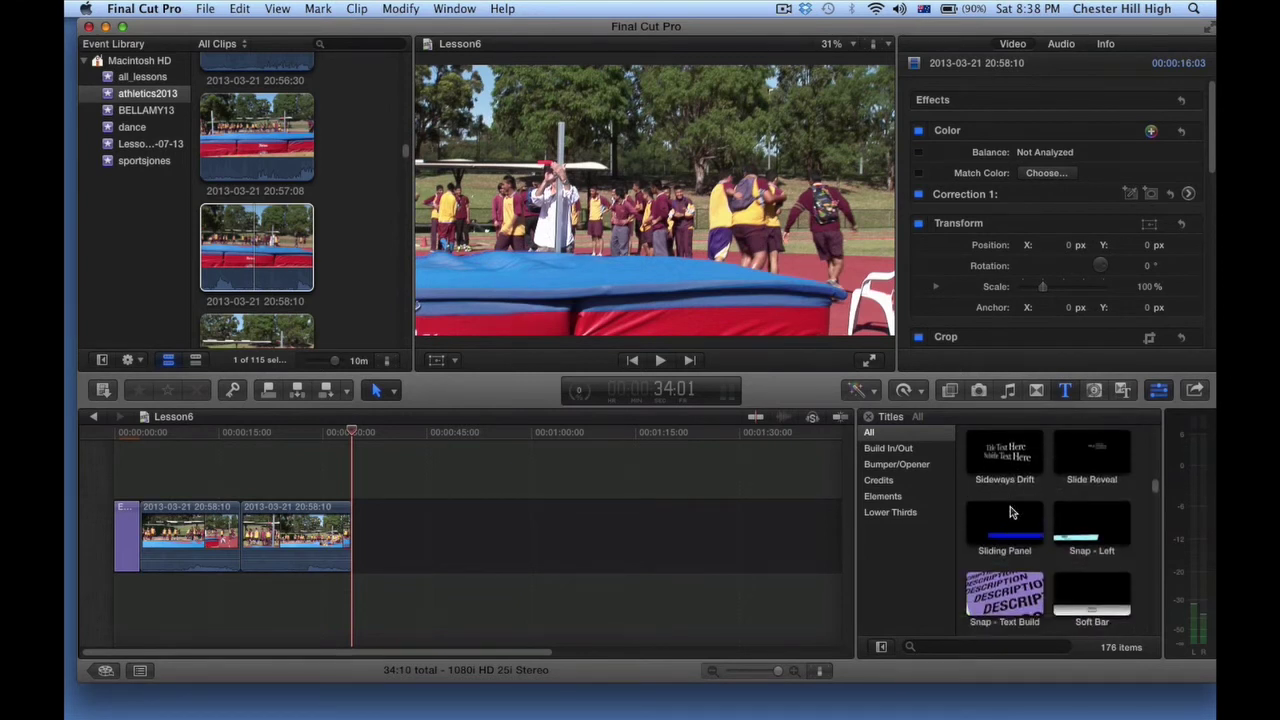
scroll(1010, 506, up, 3)
drag(1004, 500, 360, 537)
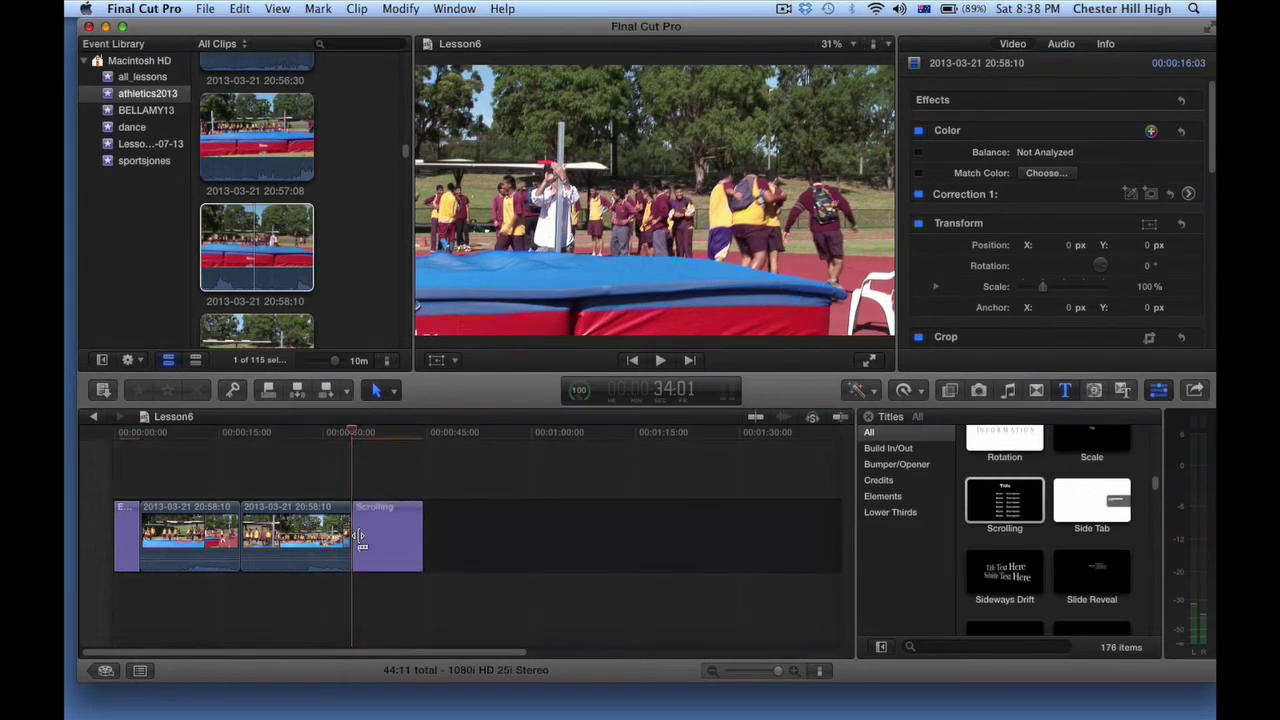
Step: Replace the "Title" heading of the Scrolling credits with "Importanrt information"
drag(355, 432, 389, 432)
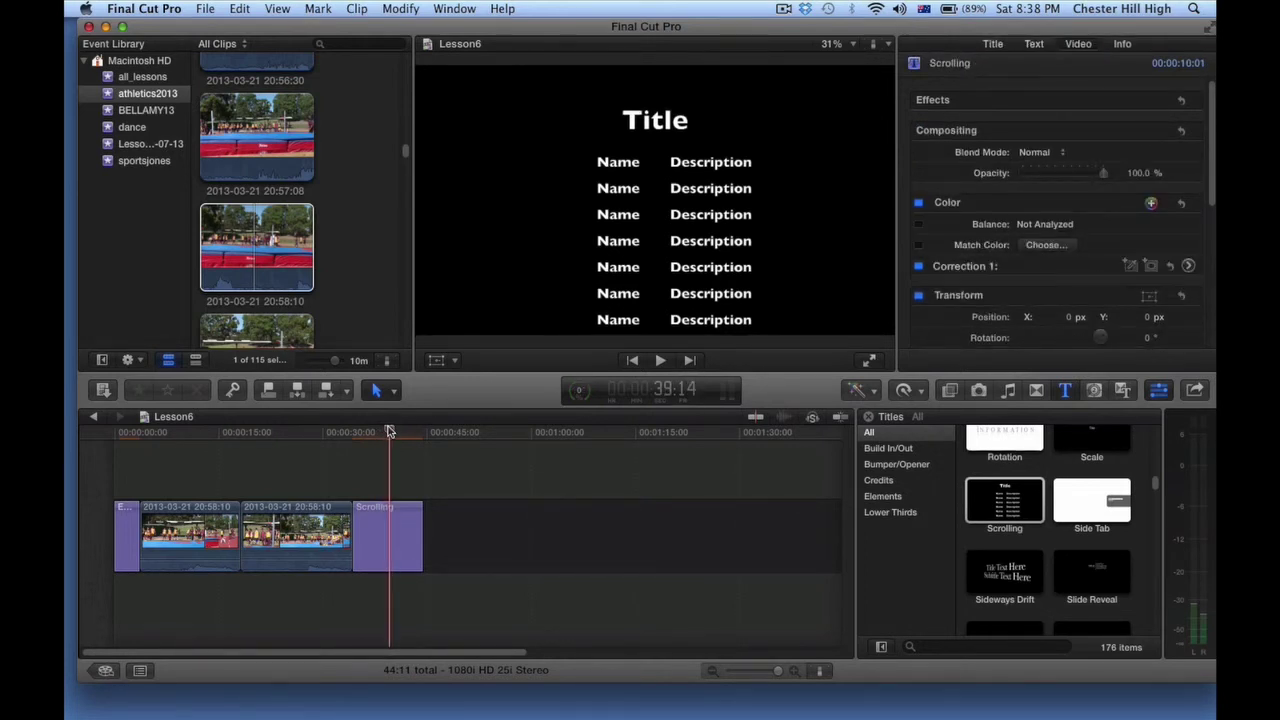
click(737, 168)
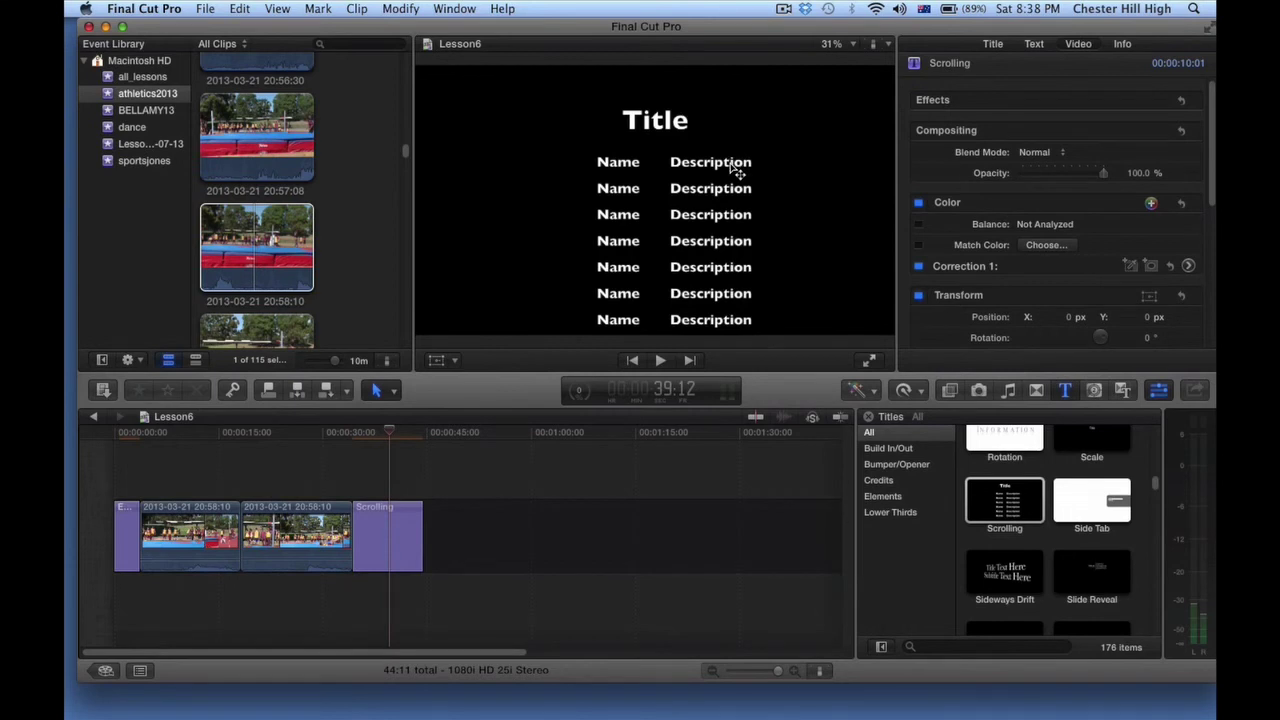
click(734, 170)
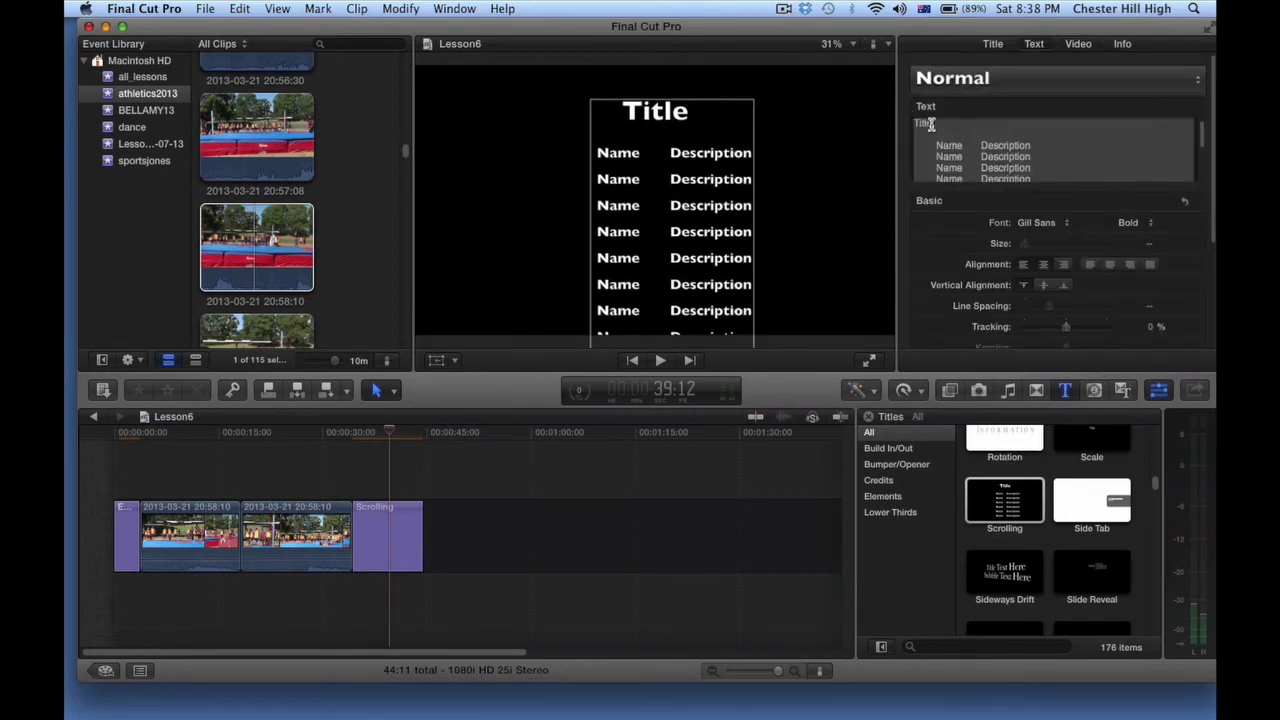
click(918, 122)
double_click(921, 123)
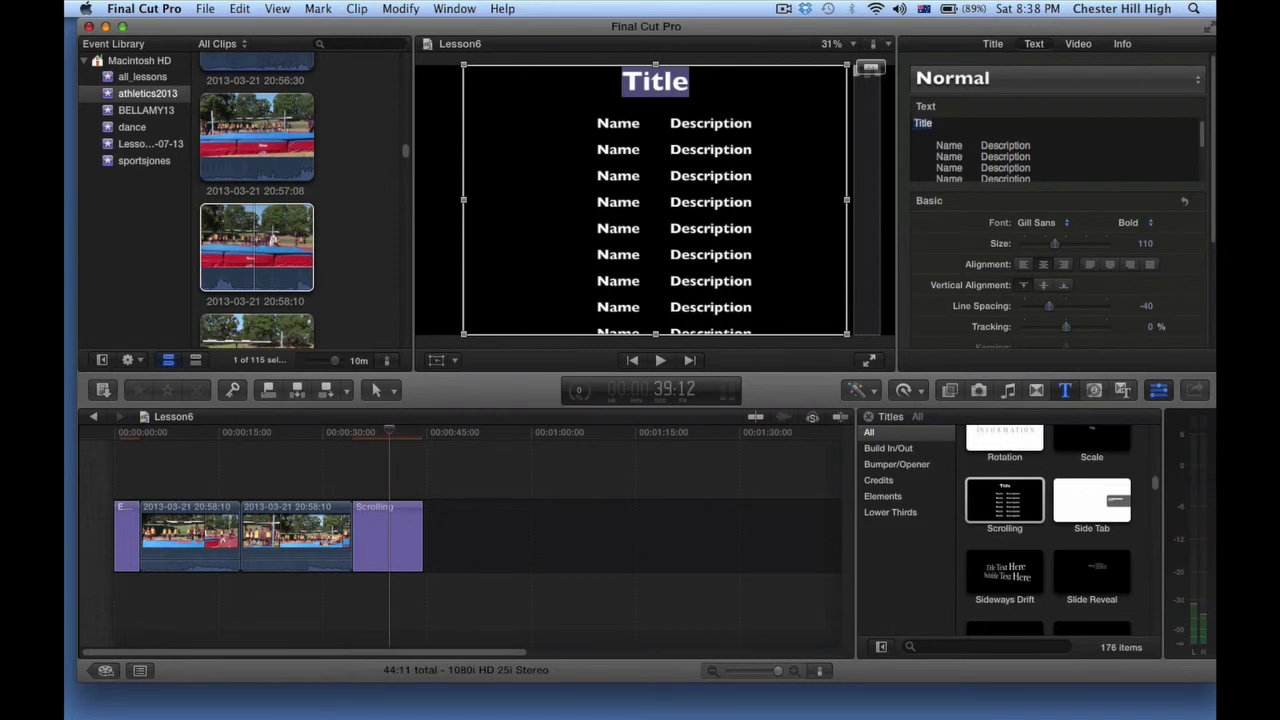
text(Importan)
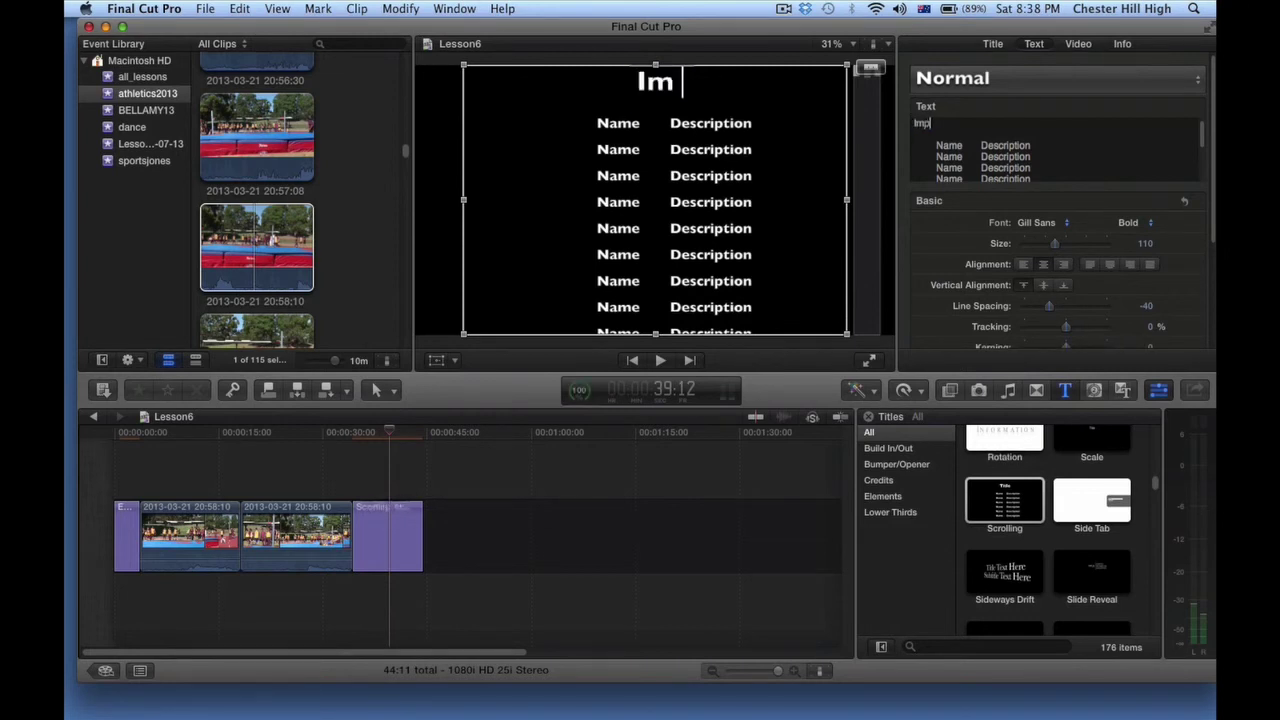
text(r)
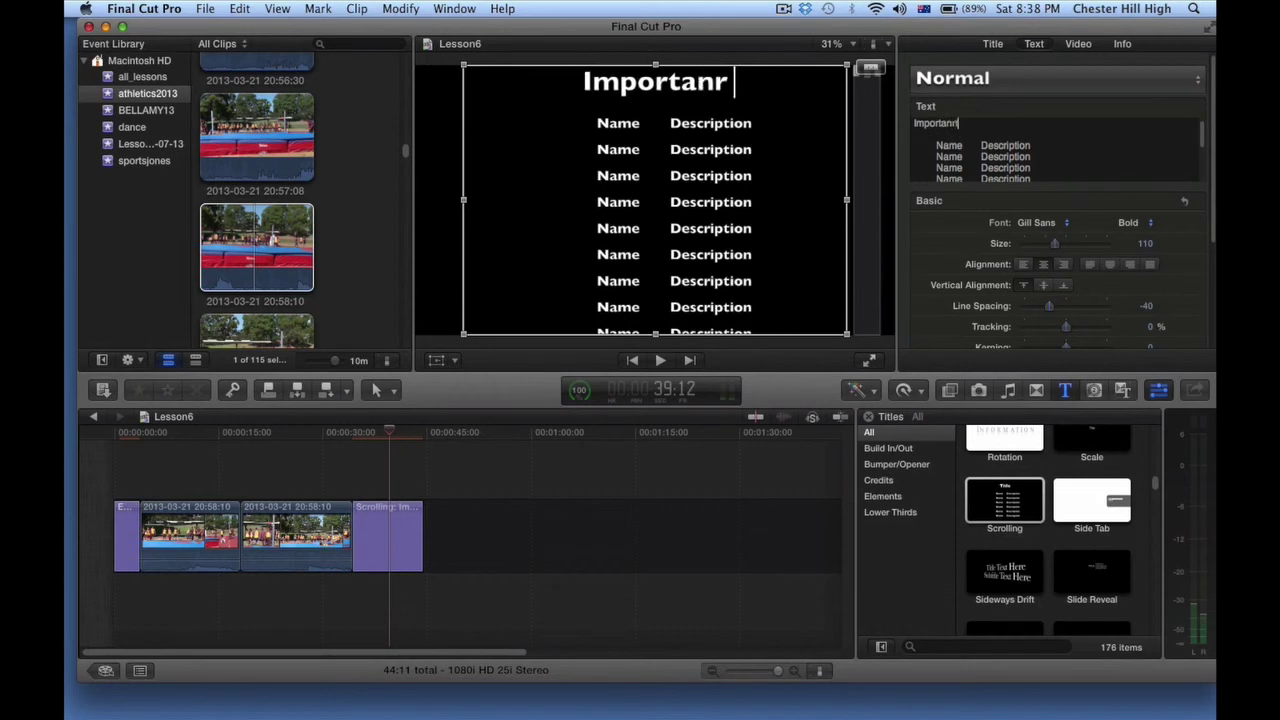
text(t informatio)
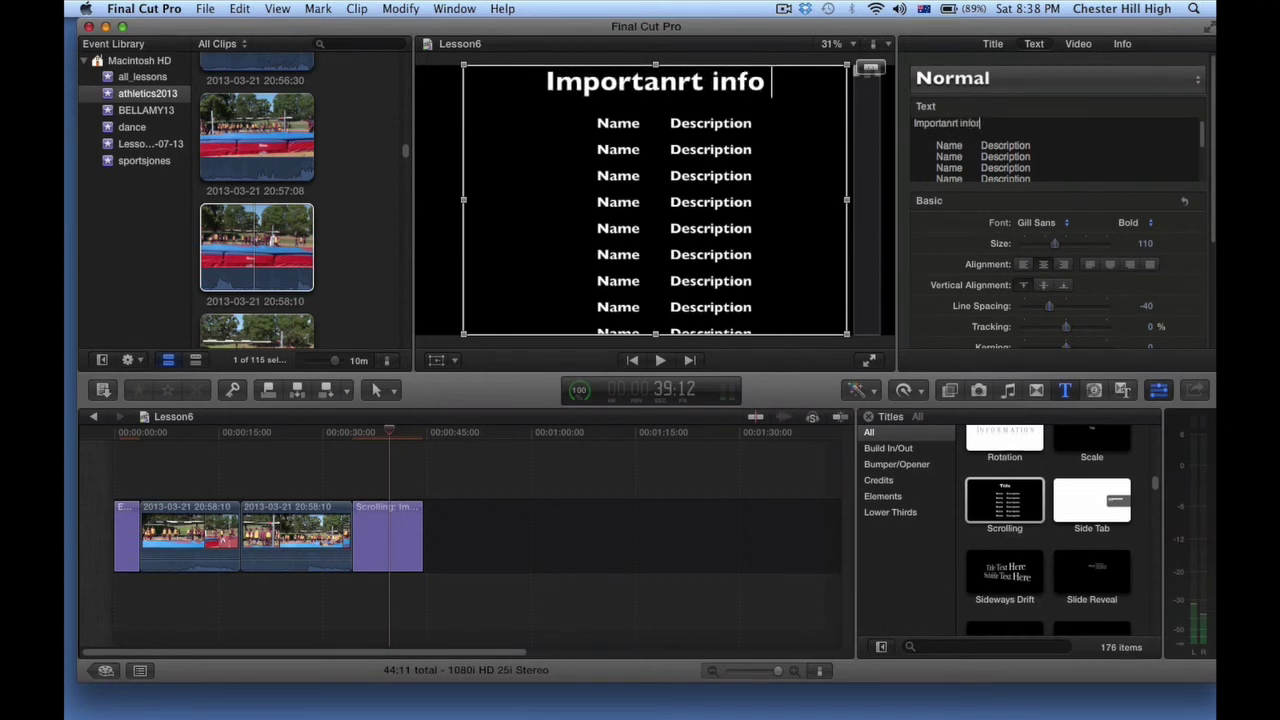
text(n)
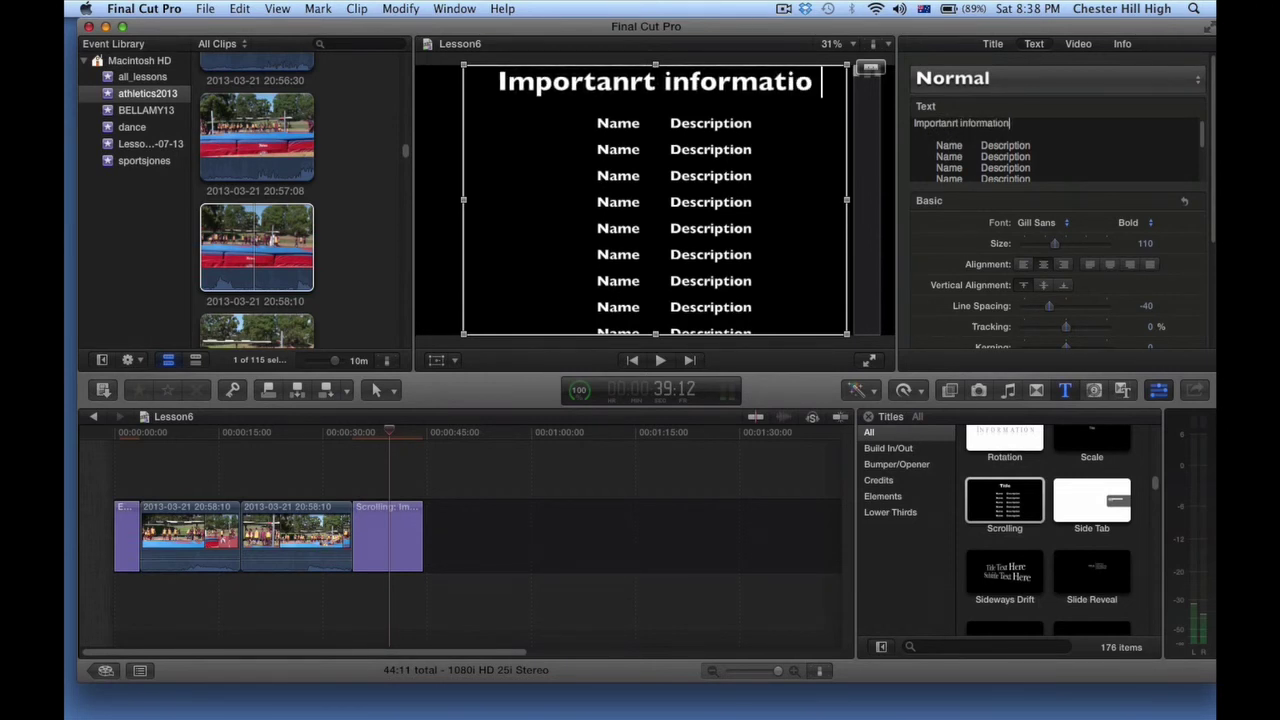